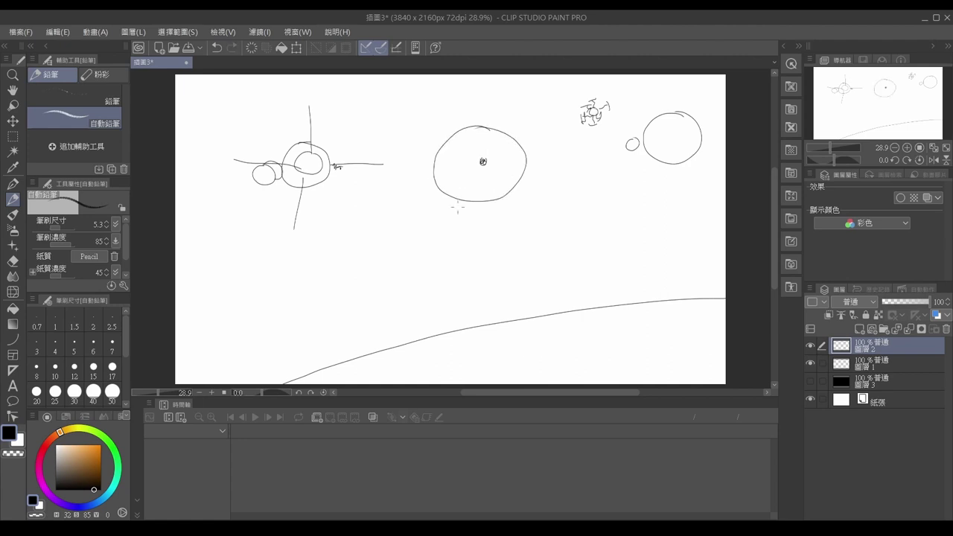
- Number the sketched spheres, satellite and ground from 1 to 4, and draw another large circle in the canvas's lower-left corner, marked 1
drag(451, 158, 467, 172)
drag(589, 330, 586, 353)
drag(667, 126, 668, 143)
drag(560, 100, 566, 117)
drag(282, 116, 292, 128)
drag(253, 301, 363, 353)
key(ctrl+z)
drag(199, 261, 219, 315)
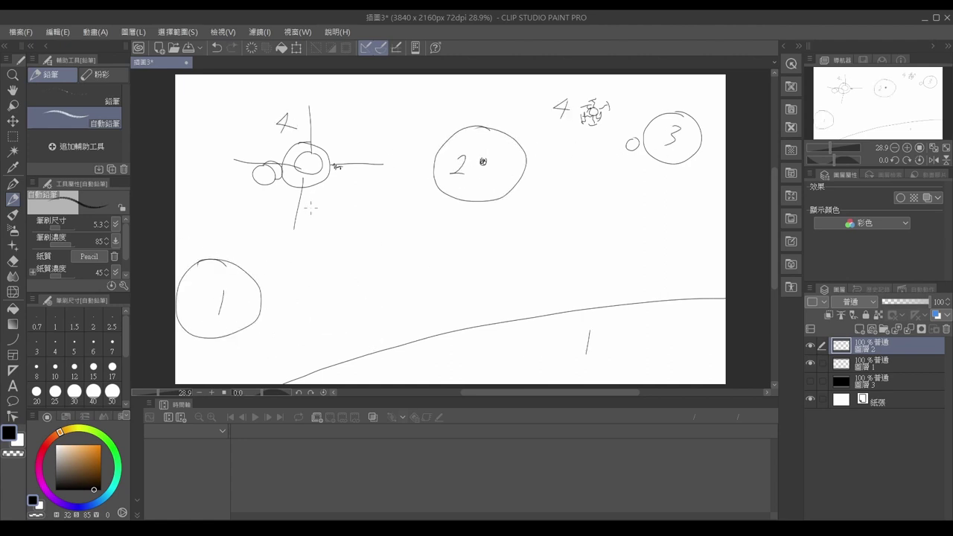
- Sketch a row of scribbled trees on the hill's right side and stacked terrace ledges in front of the lower-left circle
drag(599, 240, 622, 297)
mouse_move(636, 232)
mouse_down()
mouse_move(704, 253)
mouse_move(676, 328)
mouse_up()
mouse_move(302, 381)
mouse_down()
mouse_move(389, 350)
mouse_move(215, 378)
mouse_up()
mouse_move(267, 322)
mouse_down()
mouse_move(176, 356)
mouse_move(330, 328)
mouse_up()
key(ctrl+z)
key(ctrl+z)
drag(211, 334, 342, 323)
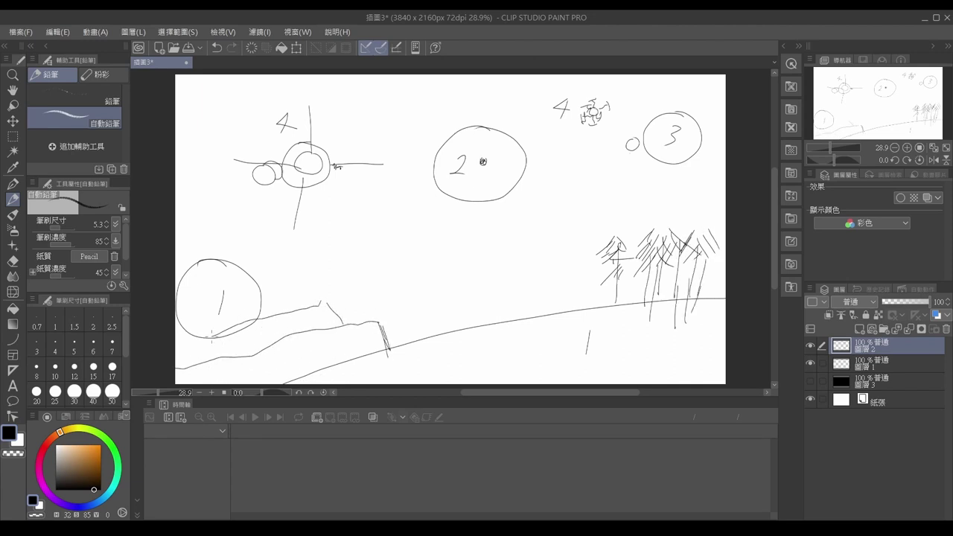
drag(179, 339, 280, 302)
drag(175, 362, 328, 301)
drag(176, 383, 285, 337)
- Sketch the two edges of a path winding from the hill's crest down to the right
drag(487, 355, 619, 383)
mouse_move(479, 324)
mouse_down()
mouse_move(578, 357)
mouse_move(725, 359)
mouse_up()
key(ctrl+z)
- Add a new layer above the sketch, fade the 圖層 2 sketch layer to 20% opacity, and choose the G筆 pen
key(ctrl+shift+n)
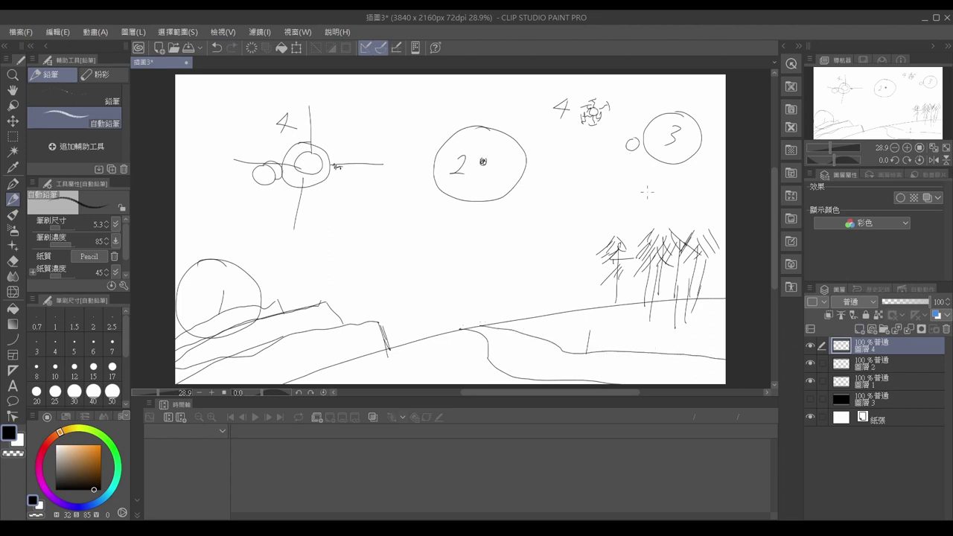
key(b)
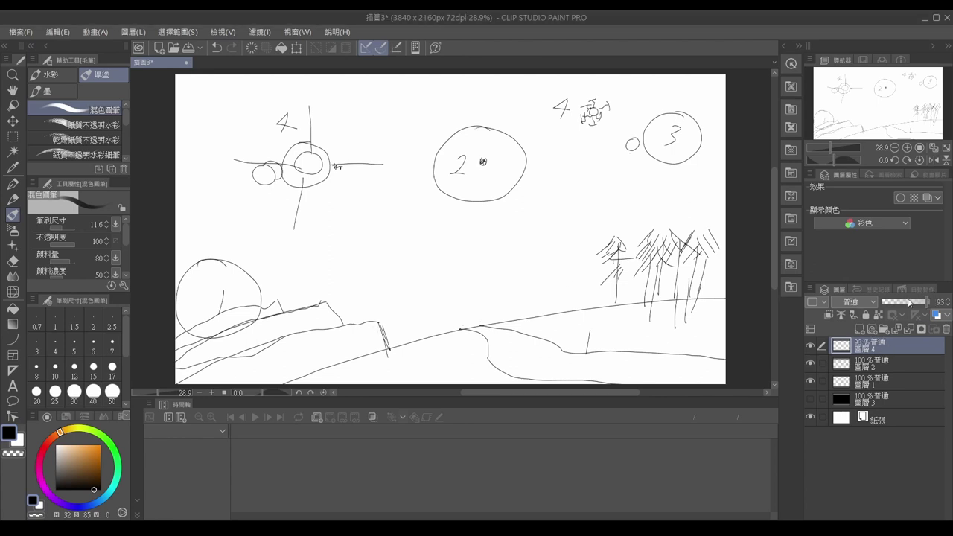
key(p)
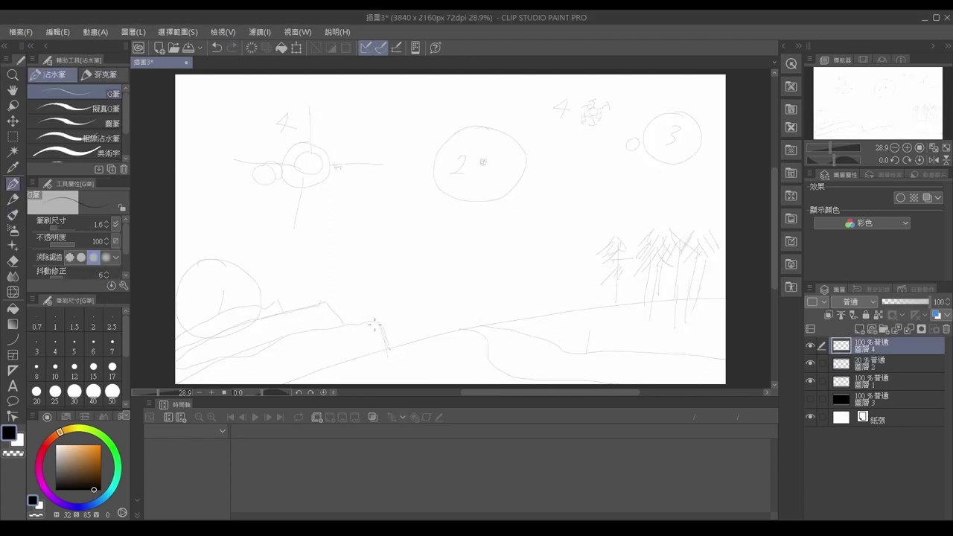
- Ink the front terrace over the faded sketch, with a jagged ledge edge and slanted face lines
mouse_move(379, 320)
mouse_down()
mouse_move(393, 359)
mouse_move(307, 335)
mouse_move(204, 382)
mouse_move(251, 345)
mouse_move(212, 383)
mouse_up()
key(ctrl+z)
drag(376, 325, 254, 364)
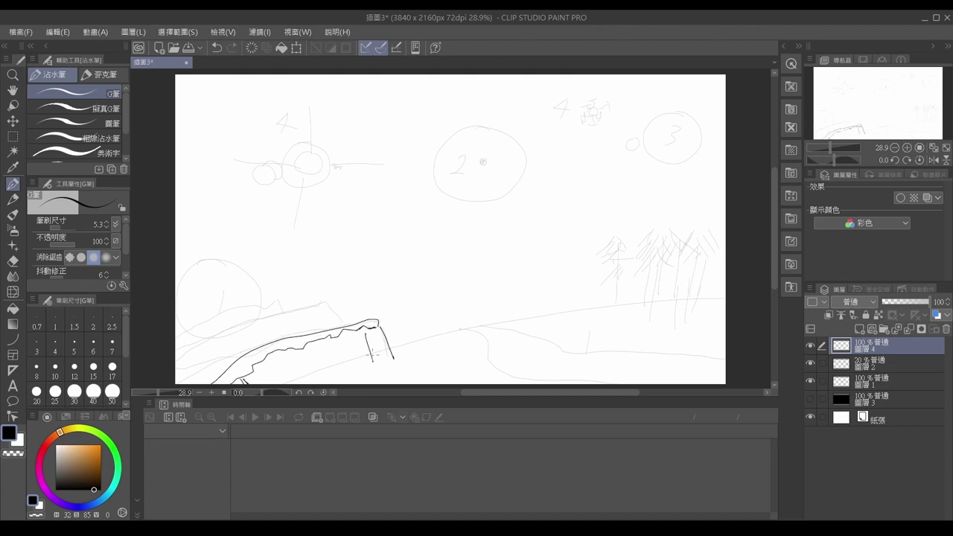
key(ctrl+z)
drag(376, 326, 387, 353)
key(ctrl+z)
drag(342, 329, 356, 363)
drag(309, 344, 330, 374)
drag(274, 356, 292, 378)
- Ink the second terrace behind the front one, with its jagged edge and short vertical face lines
mouse_move(346, 327)
mouse_down()
mouse_move(333, 301)
mouse_move(226, 335)
mouse_move(177, 372)
mouse_up()
mouse_move(332, 303)
mouse_down()
mouse_move(261, 326)
mouse_move(178, 376)
mouse_up()
drag(220, 360, 210, 378)
drag(211, 367, 199, 383)
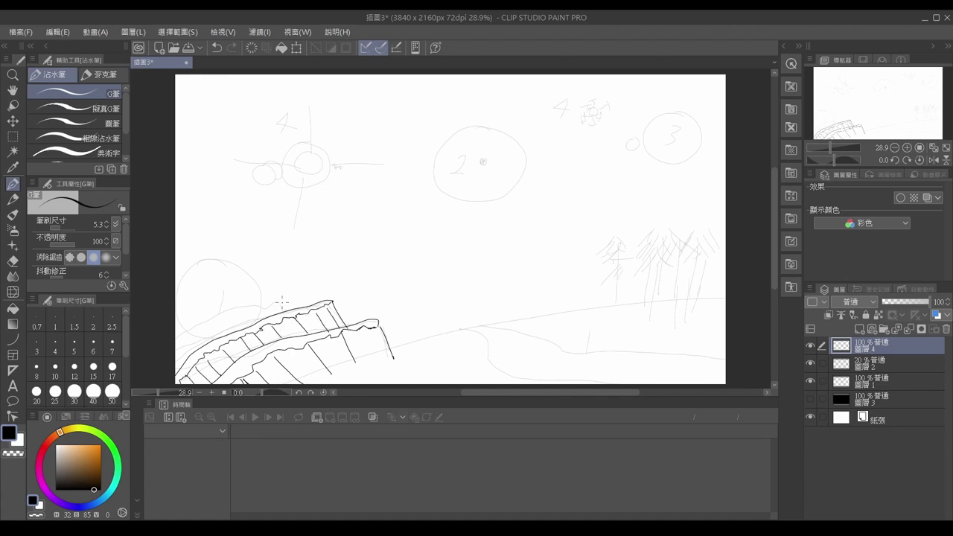
- Ink the rearmost terrace and fill its face with short, evenly spaced vertical strokes
mouse_move(286, 302)
mouse_down()
mouse_move(177, 360)
mouse_move(195, 351)
mouse_up()
drag(216, 328, 212, 341)
drag(232, 321, 230, 333)
drag(250, 315, 247, 326)
drag(266, 309, 264, 320)
drag(283, 305, 280, 316)
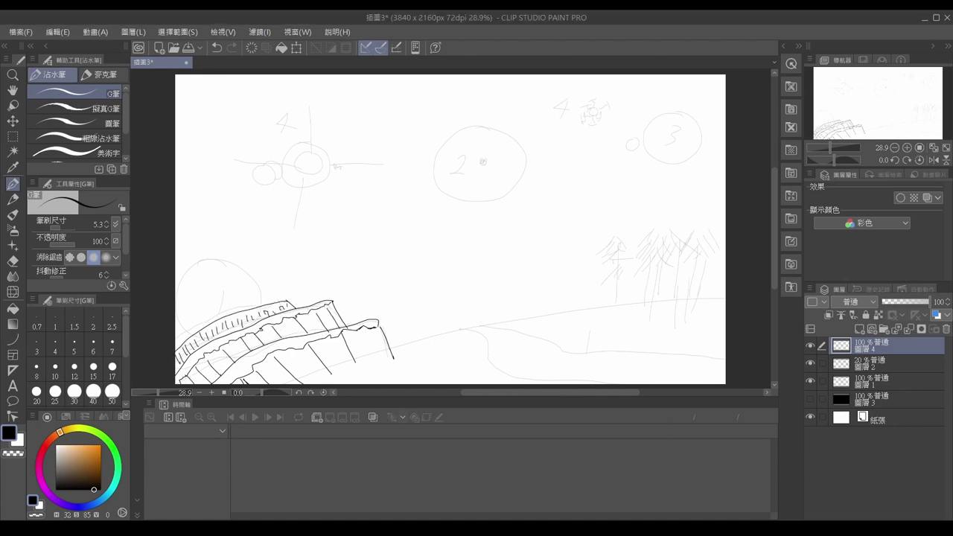
- Ink the dome behind the terraces with a small tree-like structure inside it
key(ctrl+z)
mouse_move(176, 279)
mouse_down()
mouse_move(262, 305)
mouse_move(230, 303)
mouse_move(245, 310)
mouse_up()
key(ctrl+z)
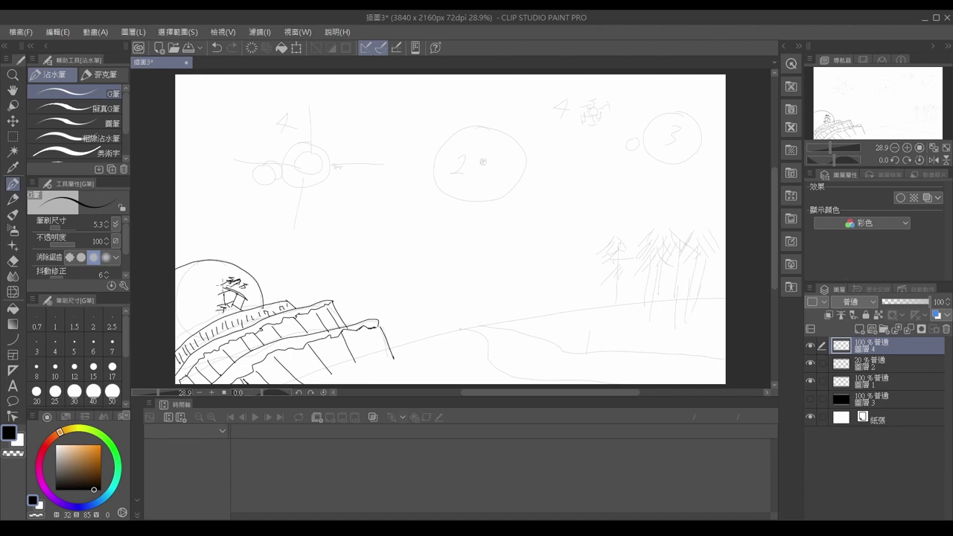
- Ink the zigzag treetops along the tree row on the hill's right side
mouse_move(595, 273)
mouse_down()
mouse_move(618, 237)
mouse_move(679, 239)
mouse_up()
key(ctrl+z)
mouse_move(612, 257)
mouse_down()
mouse_move(652, 232)
mouse_move(707, 258)
mouse_move(725, 226)
mouse_up()
click(13, 167)
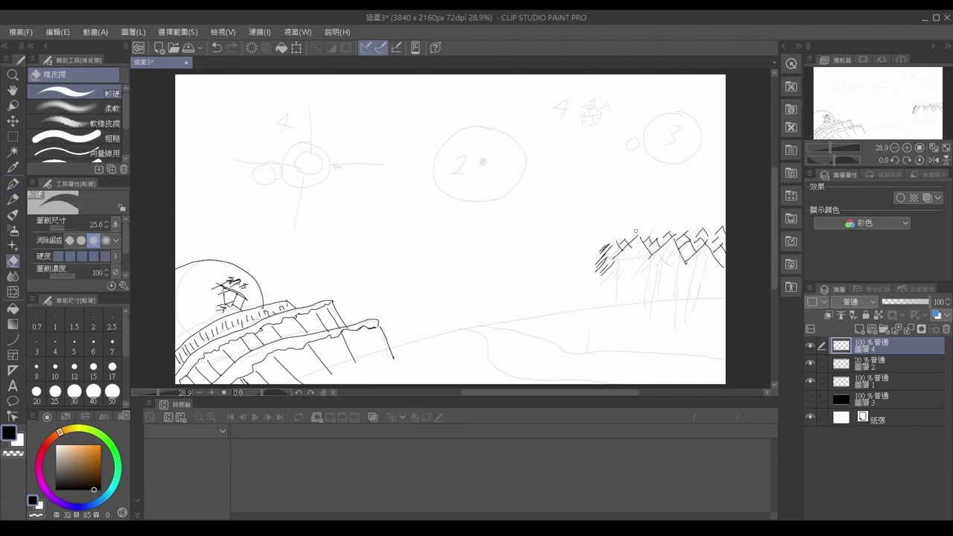
- Ink the hill's curved outline and both edges of the winding path with the G筆 pen
click(12, 183)
mouse_move(383, 355)
mouse_down()
mouse_move(633, 305)
mouse_move(726, 300)
mouse_up()
mouse_move(469, 326)
mouse_down()
mouse_move(724, 355)
mouse_move(560, 369)
mouse_move(641, 386)
mouse_up()
- Ink the large sphere in the upper-left sky and the two small overlapping circles beside it
drag(302, 141, 300, 143)
mouse_move(250, 169)
mouse_down()
mouse_move(266, 186)
mouse_move(259, 163)
mouse_move(268, 158)
mouse_move(275, 173)
mouse_move(257, 173)
mouse_move(272, 186)
mouse_move(262, 165)
mouse_up()
key(ctrl+z)
key(ctrl+z)
key(ctrl+z)
- Ink the upper-right planet with its small moon, and the round segmented satellite beside them
drag(672, 110, 703, 153)
key(ctrl+z)
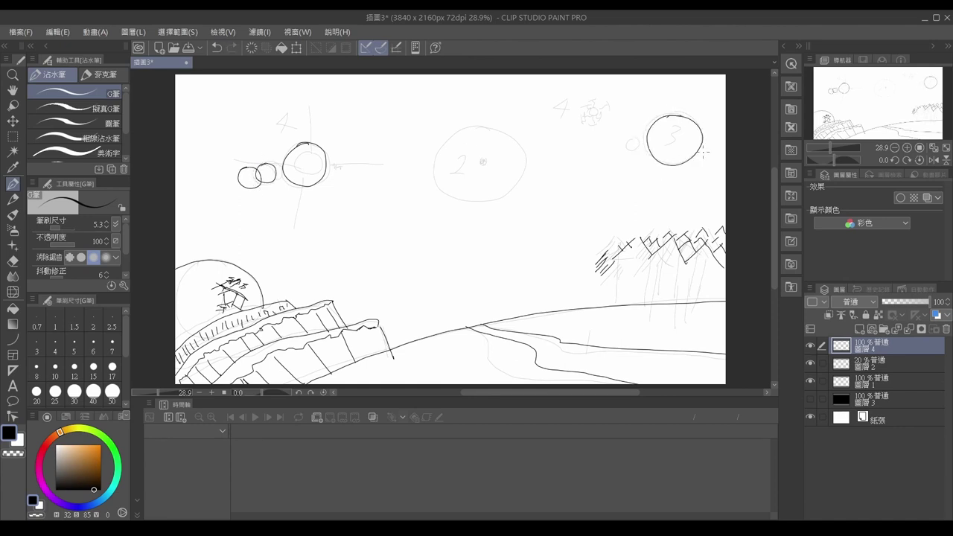
drag(632, 148, 635, 140)
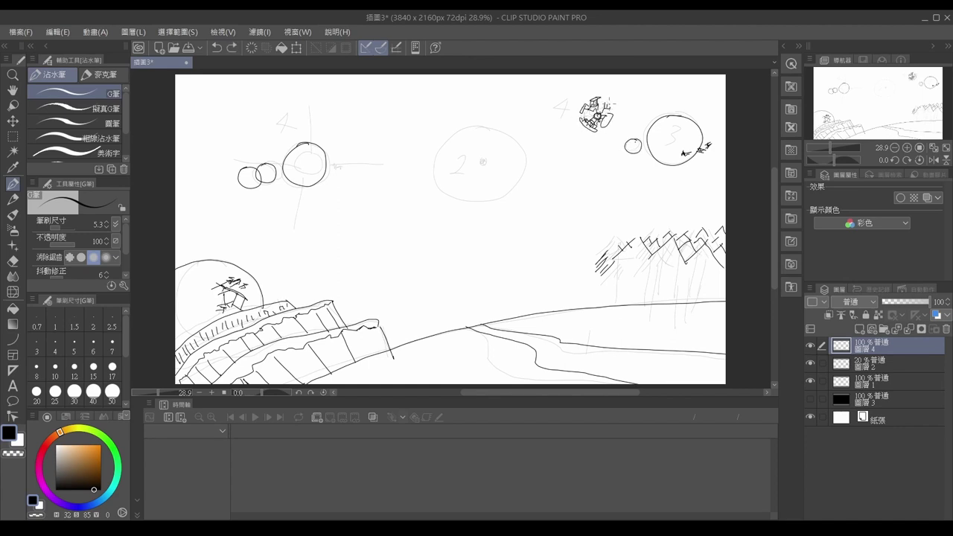
drag(610, 101, 609, 116)
- Ink the core circle of the large central sphere and try out angular plate lines around it
drag(480, 154, 504, 170)
key(ctrl+z)
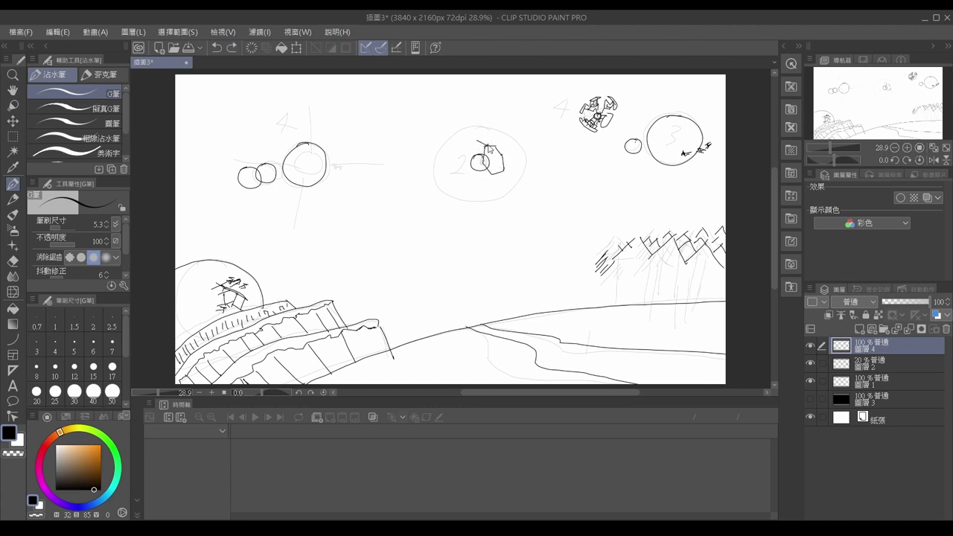
drag(476, 139, 491, 149)
key(ctrl+z)
key(ctrl+z)
- Ink the broken plates on both sides of the central sphere's core and along its outer edge
drag(439, 158, 450, 173)
drag(442, 153, 463, 146)
key(ctrl+z)
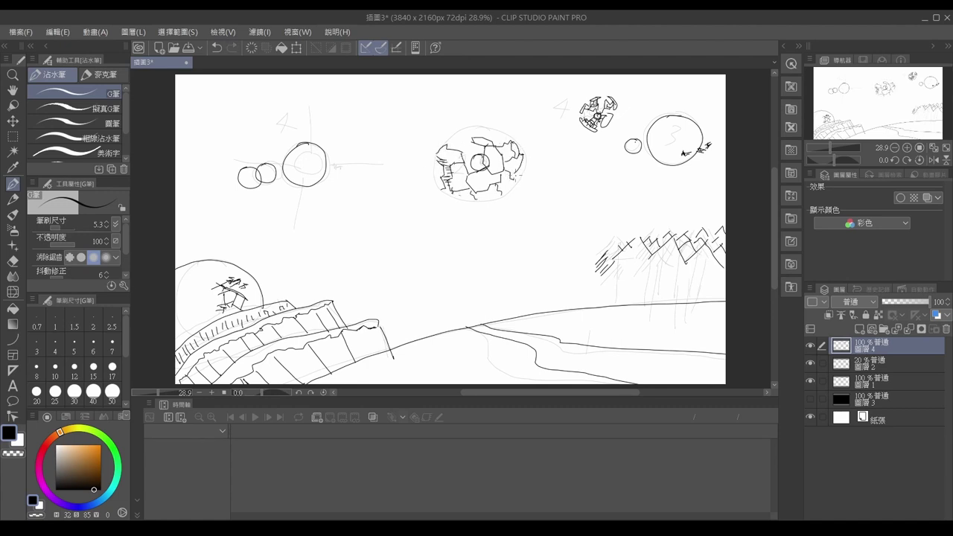
drag(521, 153, 526, 180)
drag(511, 179, 501, 188)
mouse_move(437, 152)
mouse_down()
mouse_move(447, 192)
mouse_move(446, 157)
mouse_move(469, 129)
mouse_up()
key(ctrl+z)
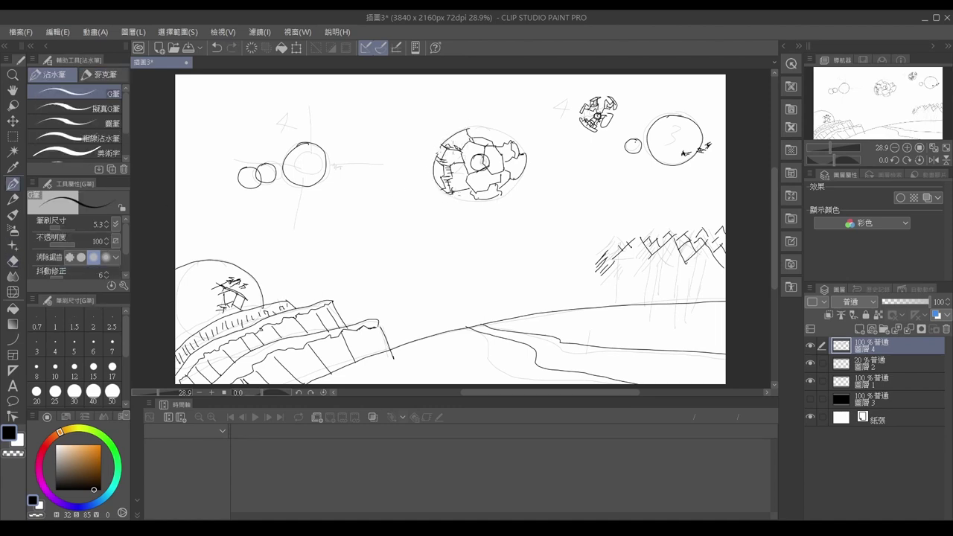
- Rework the central sphere's left rim and upper plates, adding a raised cap on top and a shaded tip underneath
key(ctrl+z)
key(ctrl+z)
drag(439, 153, 442, 192)
key(ctrl+z)
key(ctrl+z)
mouse_move(442, 144)
mouse_down()
mouse_move(476, 126)
mouse_move(457, 151)
mouse_up()
key(ctrl+z)
mouse_move(475, 192)
mouse_down()
mouse_move(500, 201)
mouse_move(477, 206)
mouse_up()
drag(473, 153, 481, 168)
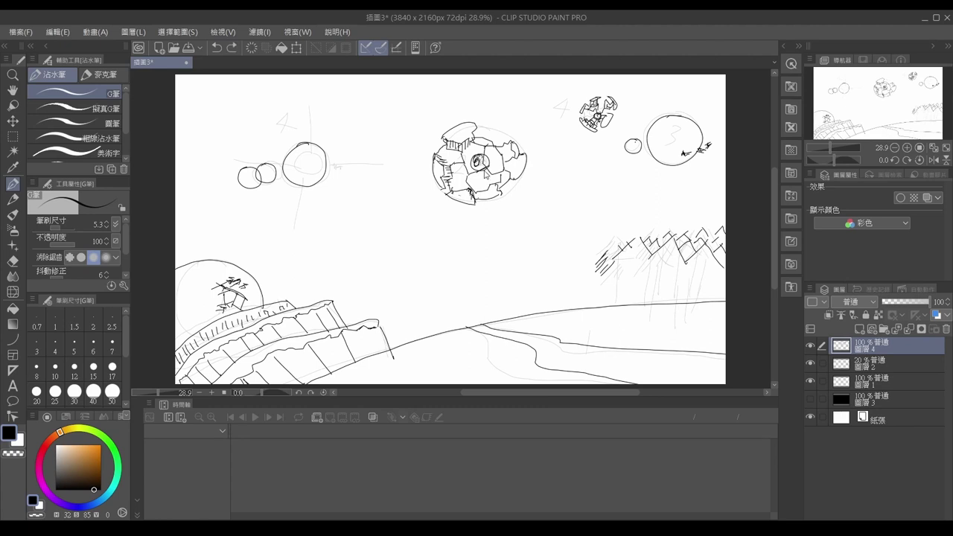
key(ctrl+z)
- Ink curved bands across the upper-right planet and two tiny marks inside the upper-left sphere
drag(652, 133, 664, 146)
drag(673, 136, 698, 134)
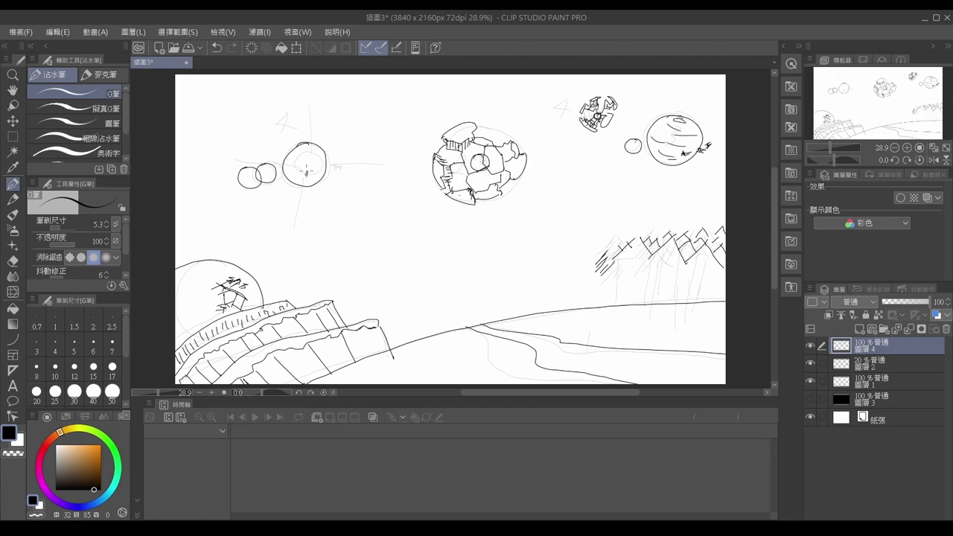
key(ctrl+z)
drag(312, 169, 314, 174)
- Add a new layer beneath the two sketch layers, and rename those layers 草稿 and 構圖
key(ctrl+shift+n)
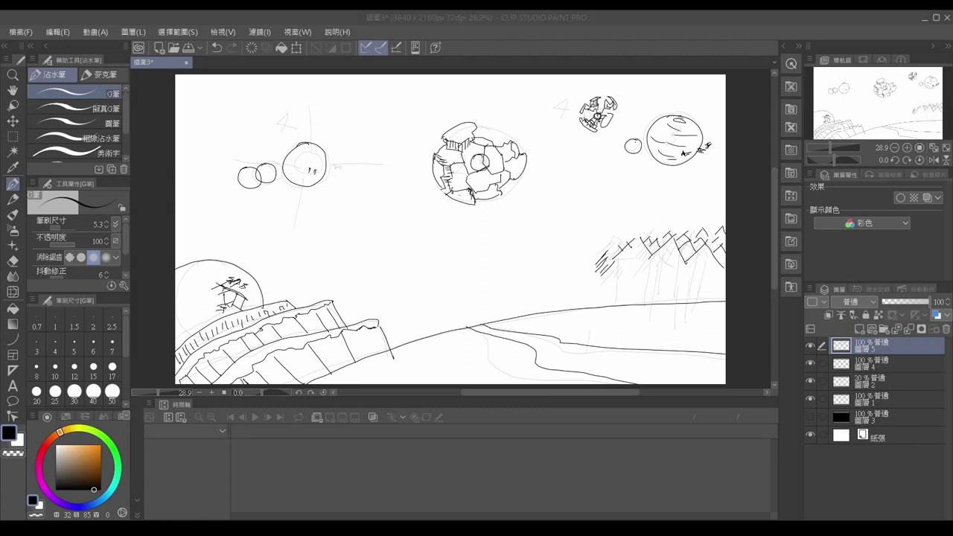
drag(868, 349, 890, 380)
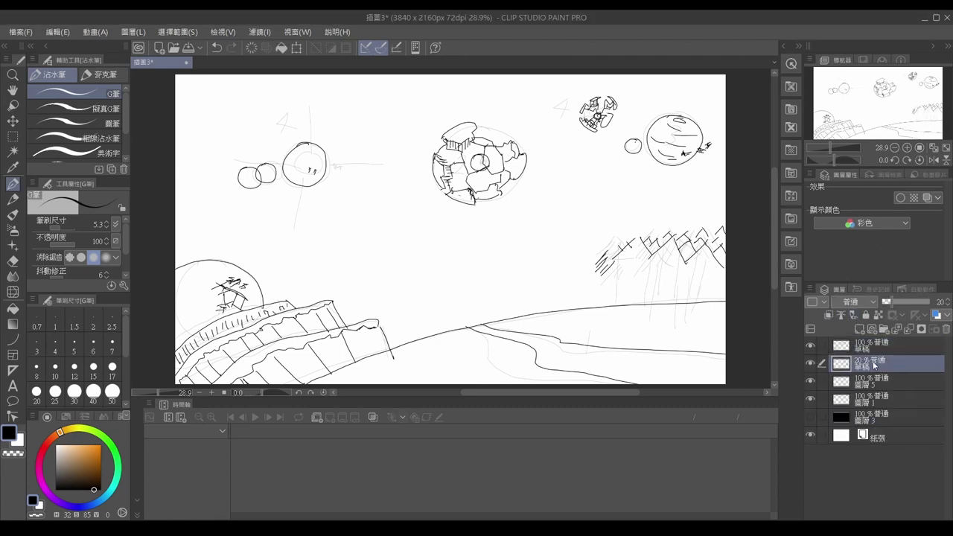
click(878, 381)
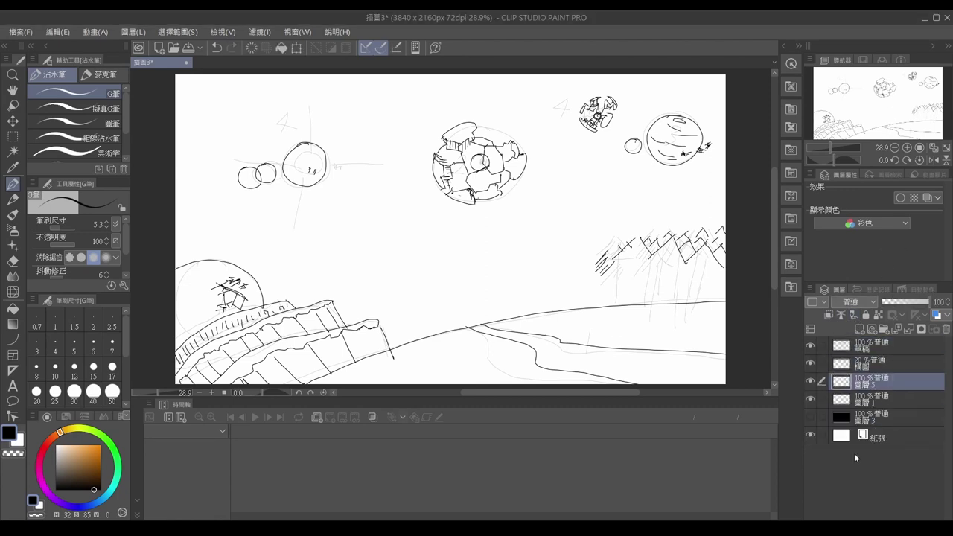
- Draw a small standing figure in black on the hill's crest, on the 草稿 layer
click(856, 346)
key(x)
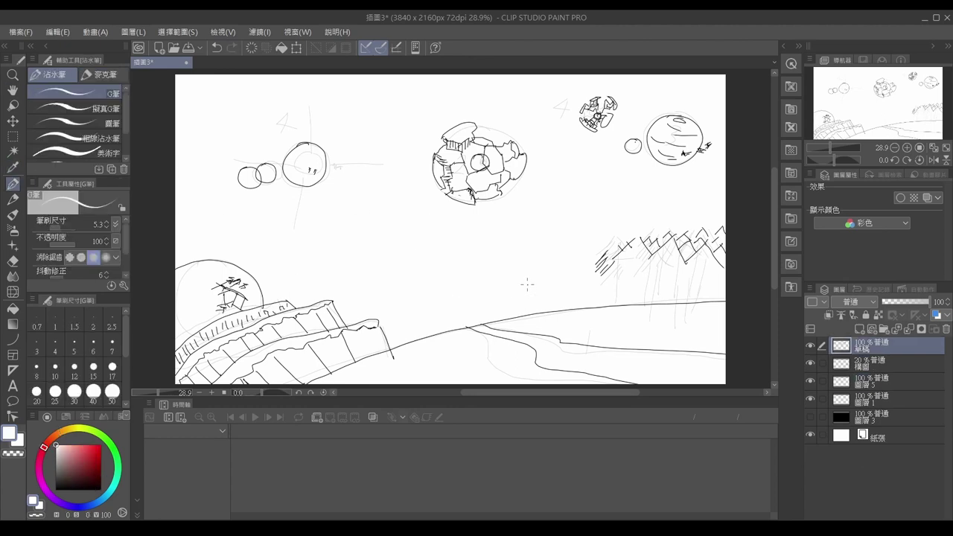
key(x)
mouse_move(451, 297)
mouse_down()
mouse_move(455, 349)
mouse_move(466, 329)
mouse_up()
- Draw a round rimmed body right of the standing figure, with a dish shape above it and a small jointed part beside it
drag(521, 290, 525, 326)
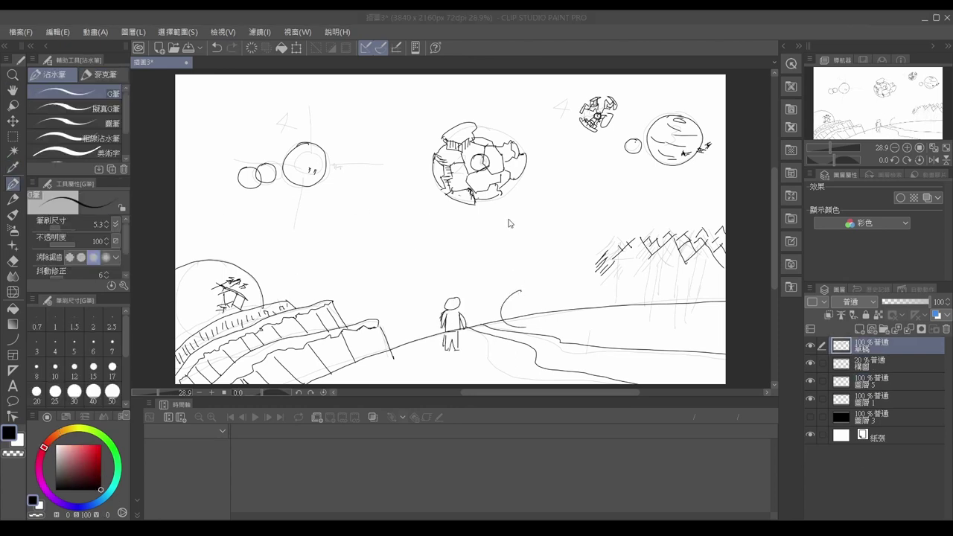
key(ctrl+z)
drag(520, 286, 542, 321)
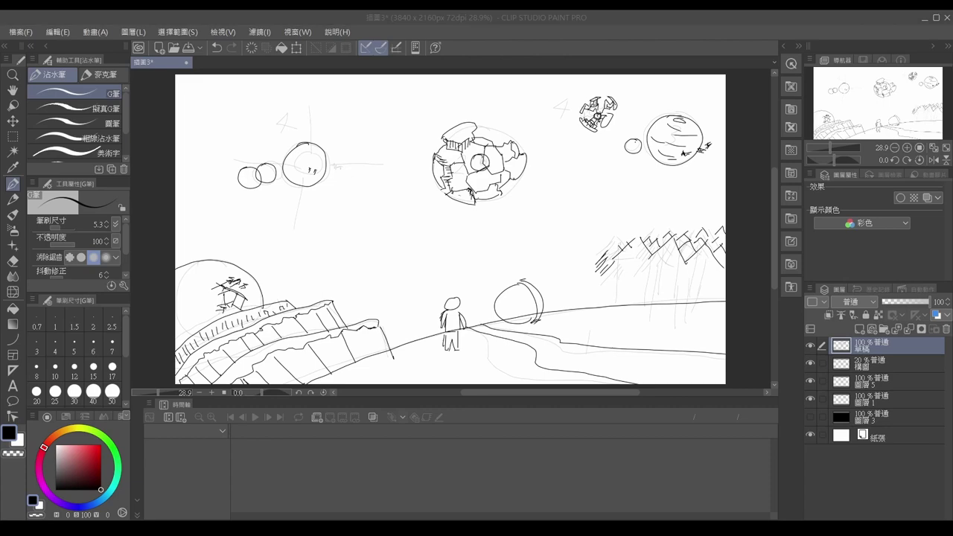
mouse_move(484, 264)
mouse_down()
mouse_move(531, 262)
mouse_move(539, 274)
mouse_move(573, 277)
mouse_up()
key(Tab)
key(Tab)
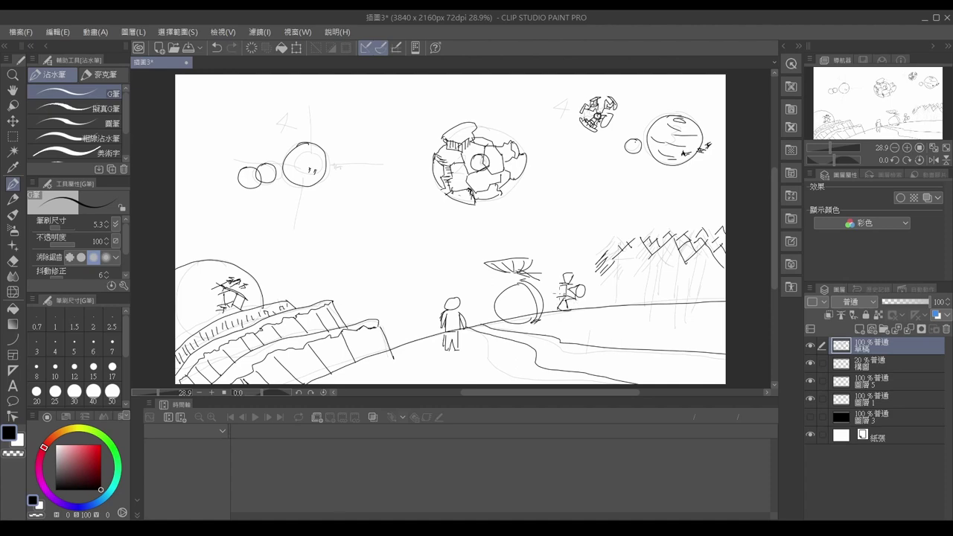
- Add the horizontal upper arm, thin legs with rounded feet, and short bristle strokes to the round machine
mouse_move(574, 260)
mouse_down()
mouse_move(584, 277)
mouse_move(539, 265)
mouse_up()
drag(564, 316, 570, 327)
drag(512, 320, 509, 339)
drag(536, 325, 539, 361)
drag(571, 329, 582, 337)
drag(497, 339, 508, 336)
drag(539, 319, 554, 328)
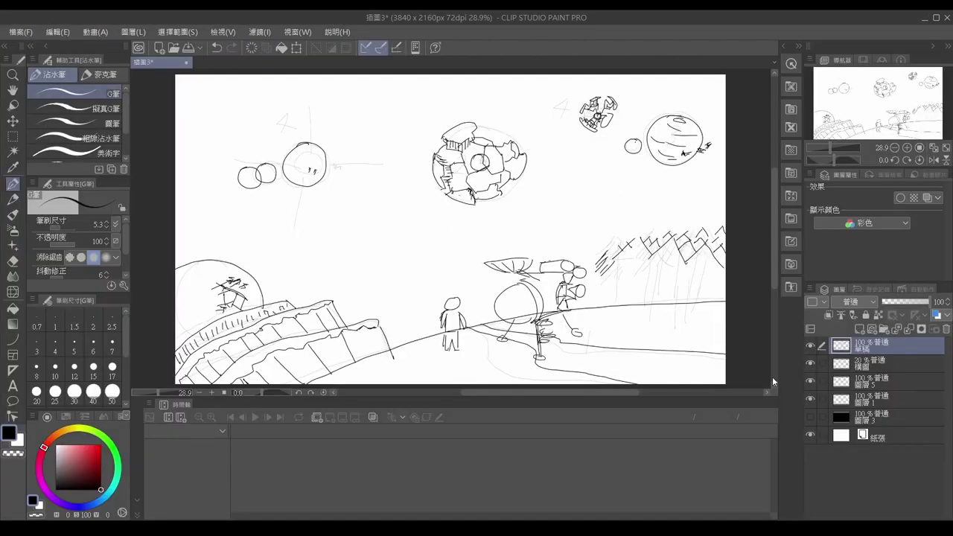
- Rename the empty 圖層 5 layer to 不爐星, choose green (H 90, S 100, V 66), and switch to the 混色圓筆 brush
click(864, 382)
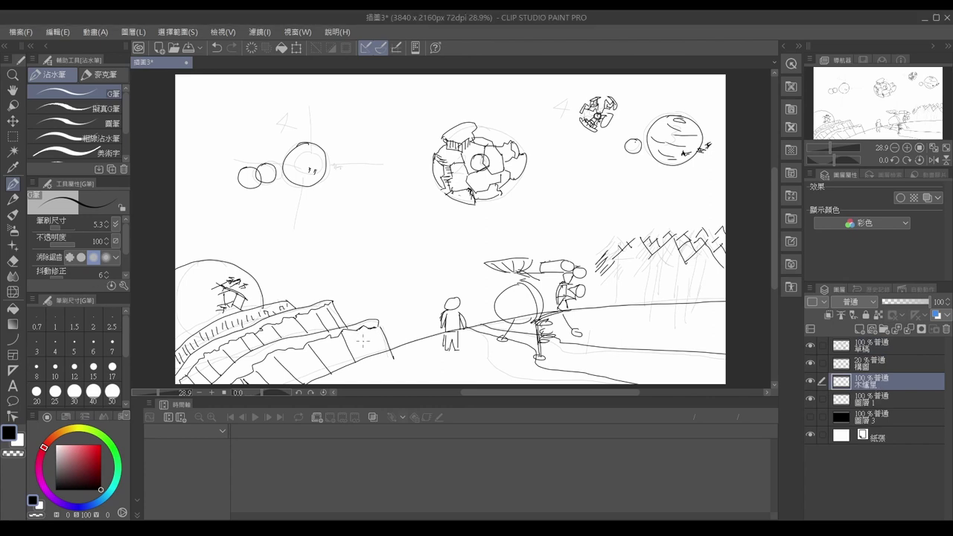
click(97, 432)
click(101, 459)
click(13, 215)
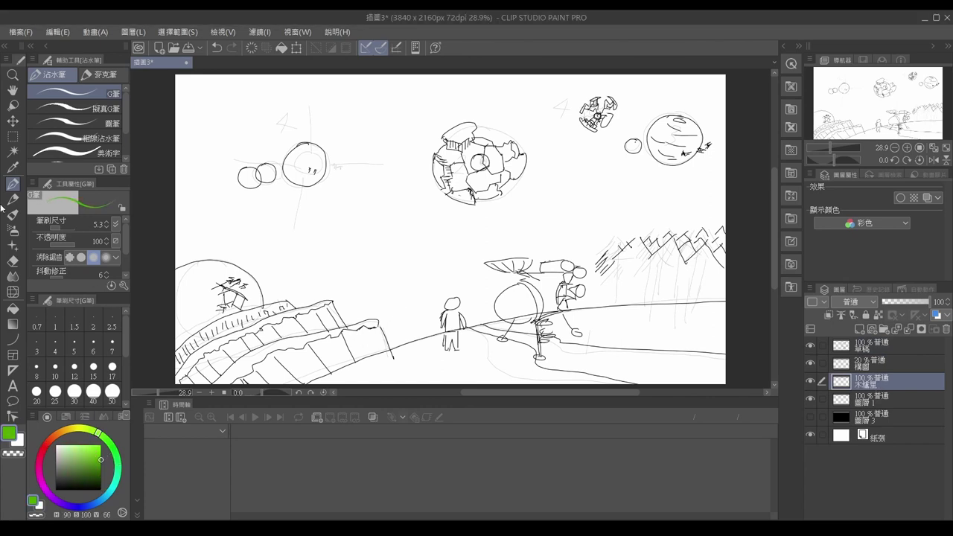
- Try to paint the hill solid green with the 混色圓筆 brush
mouse_move(484, 328)
mouse_down()
mouse_move(726, 305)
mouse_move(417, 353)
mouse_up()
drag(313, 383, 484, 350)
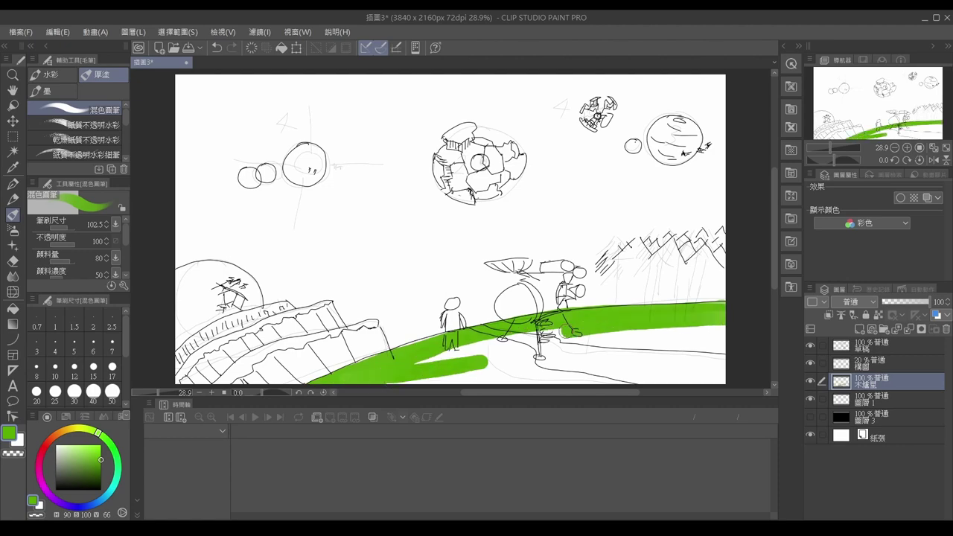
drag(388, 373, 722, 320)
scroll(446, 298, right, 3)
drag(566, 354, 388, 381)
scroll(388, 381, left, 5)
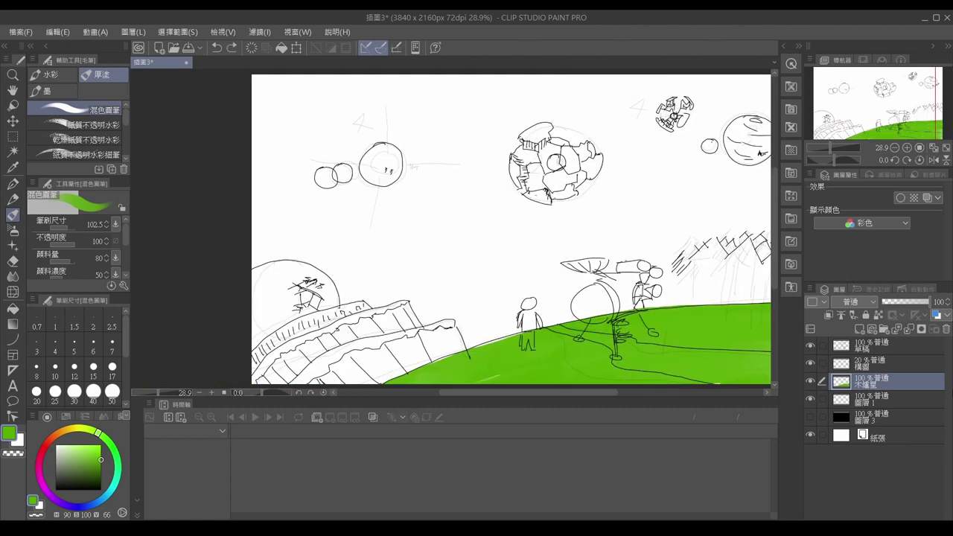
- Switch to the 厚塗油彩 brush and undo the previous green strokes on the hill
scroll(82, 134, up, 2)
click(94, 125)
key(ctrl+z)
key(ctrl+z)
key(ctrl+z)
key(ctrl+z)
- Paint the whole hill green below its outline with the 厚塗油彩 brush, enlarging the brush to 84.1 partway
mouse_move(384, 381)
mouse_down()
mouse_move(384, 256)
mouse_move(235, 334)
mouse_move(236, 351)
mouse_move(648, 264)
mouse_up()
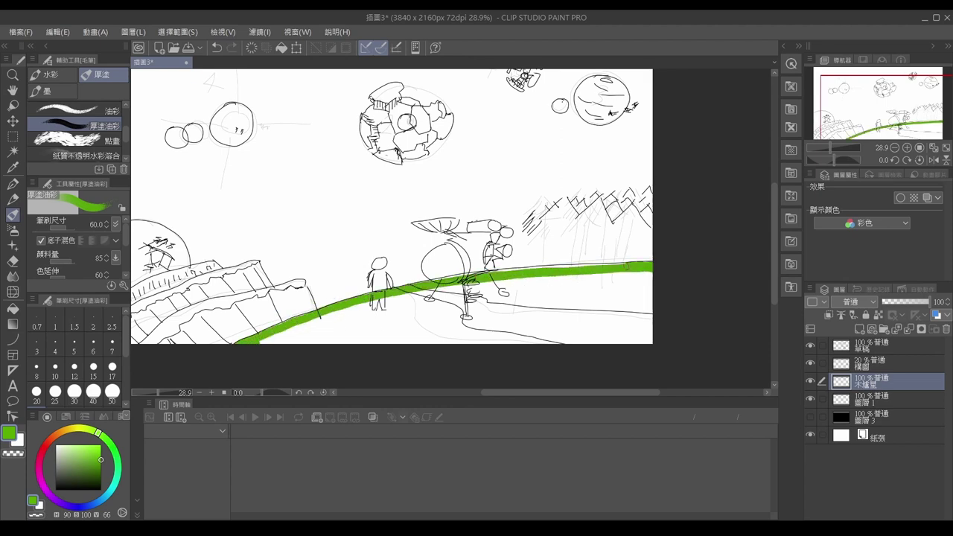
drag(312, 344, 648, 282)
drag(261, 344, 647, 294)
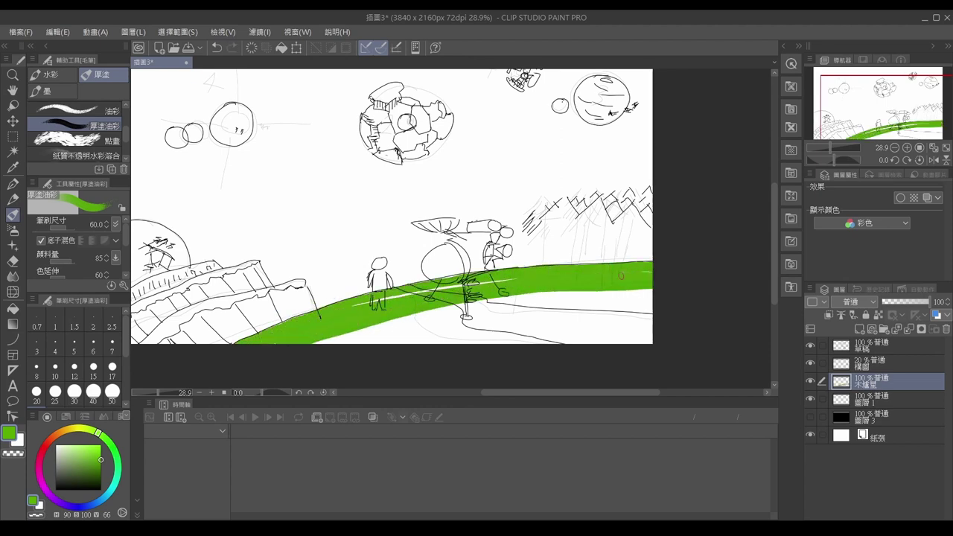
drag(52, 224, 74, 224)
drag(313, 343, 648, 302)
drag(406, 343, 659, 324)
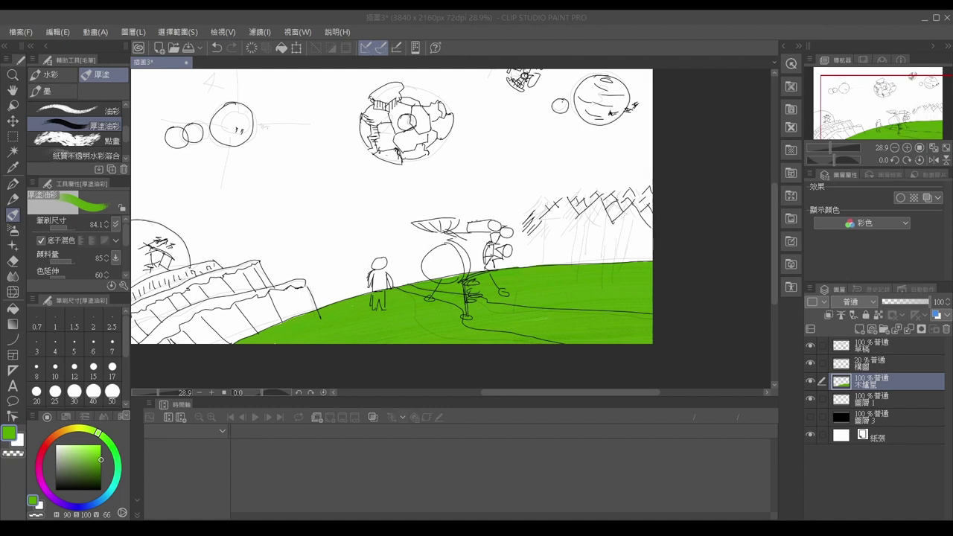
- Choose a light cyan (H 186, S 30, V 93) and undo the green painting on the hill
click(110, 490)
click(68, 448)
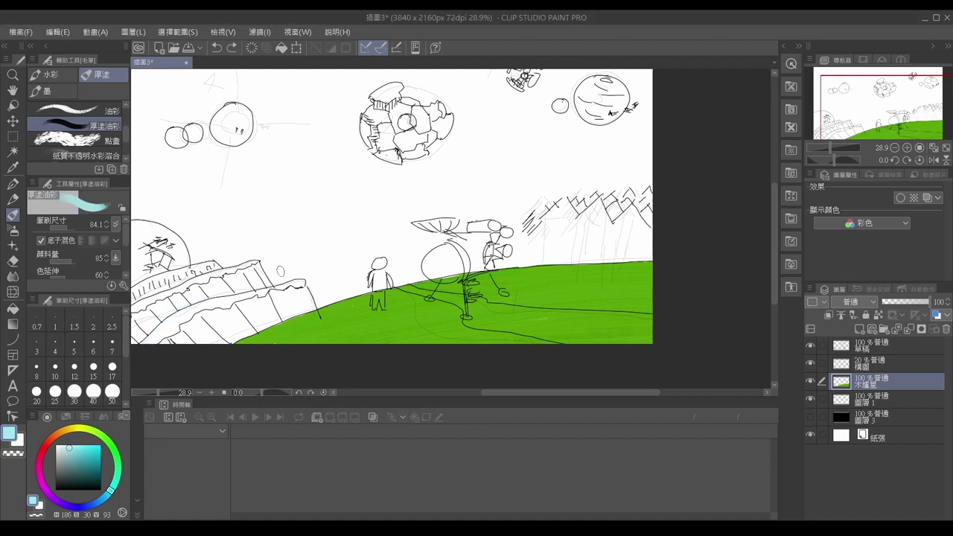
key(Tab)
key(Tab)
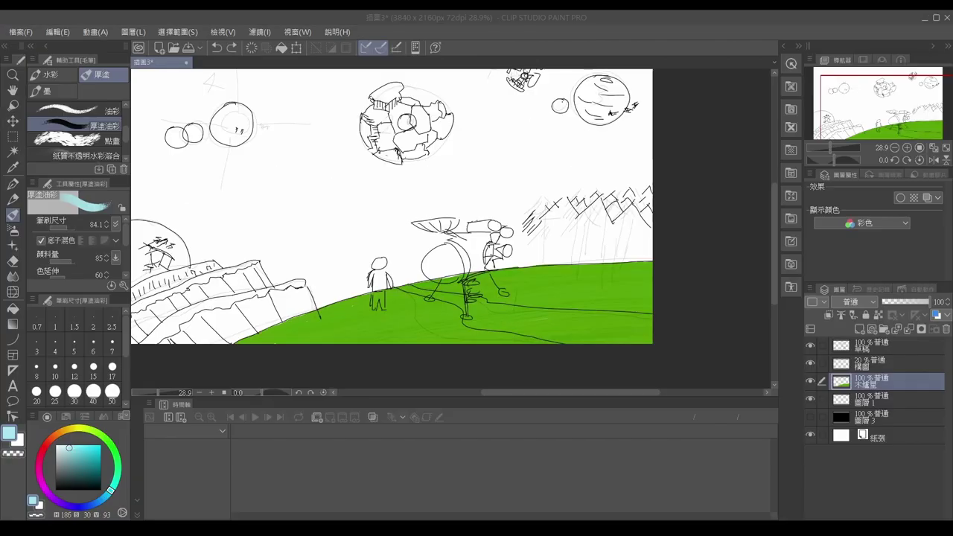
key(ctrl+minus)
key(ctrl+z)
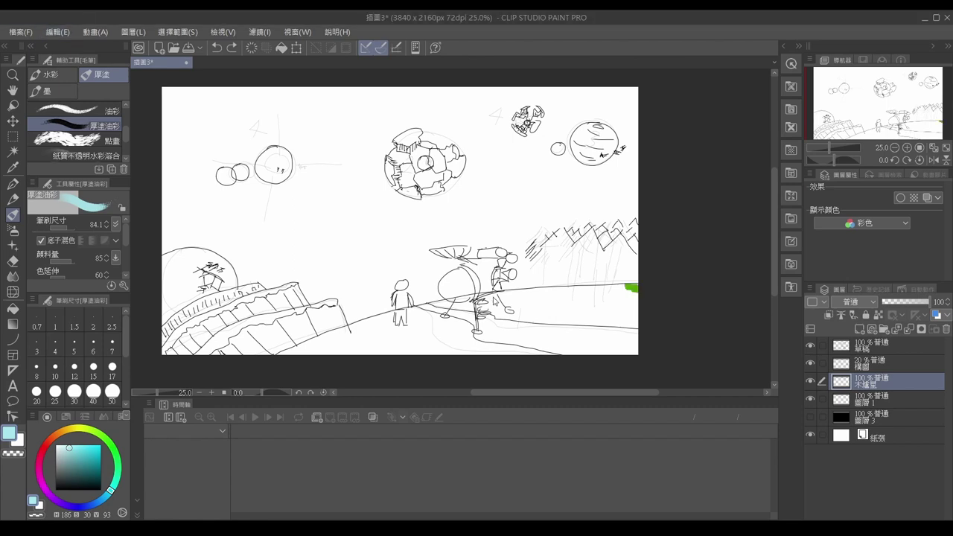
- Restore the green hill painting and paint the terrace ledges light cyan with brush size 38.1
key(ctrl+y)
click(61, 228)
drag(62, 229, 83, 228)
mouse_move(165, 321)
mouse_down()
mouse_move(296, 283)
mouse_move(287, 287)
mouse_up()
drag(164, 350, 328, 302)
- Undo the cyan terrace strokes and repaint the terrace ledges in a greyer pale blue
click(65, 446)
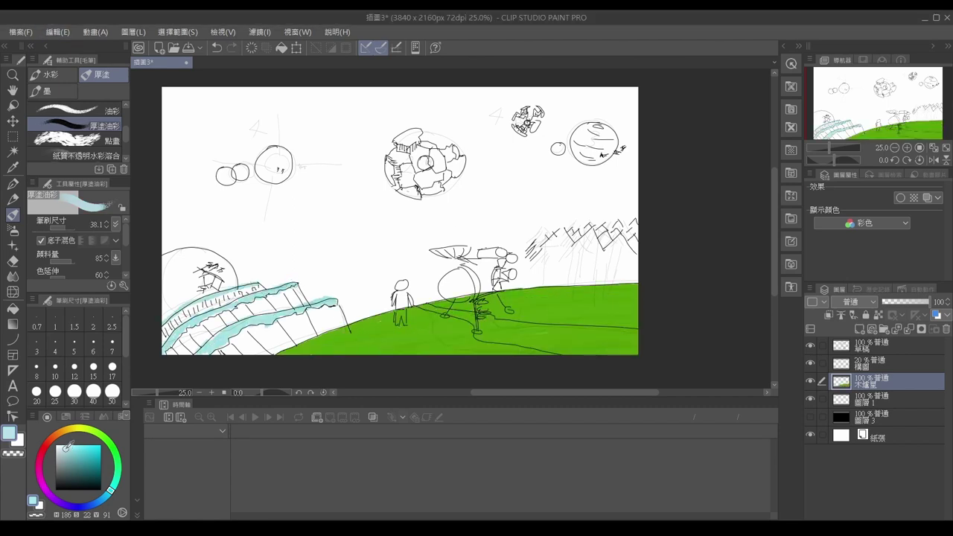
key(ctrl+z)
key(ctrl+z)
key(ctrl+z)
key(ctrl+z)
click(61, 449)
drag(211, 296, 259, 283)
mouse_move(173, 316)
mouse_down()
mouse_move(237, 287)
mouse_move(198, 298)
mouse_move(278, 287)
mouse_up()
drag(162, 353, 208, 313)
mouse_move(196, 352)
mouse_down()
mouse_move(244, 320)
mouse_move(332, 301)
mouse_up()
drag(227, 332, 287, 318)
- Try to paint the forest's zigzag treetops dark green (H 121, S 85, V 40), and undo those strokes
click(113, 450)
click(94, 471)
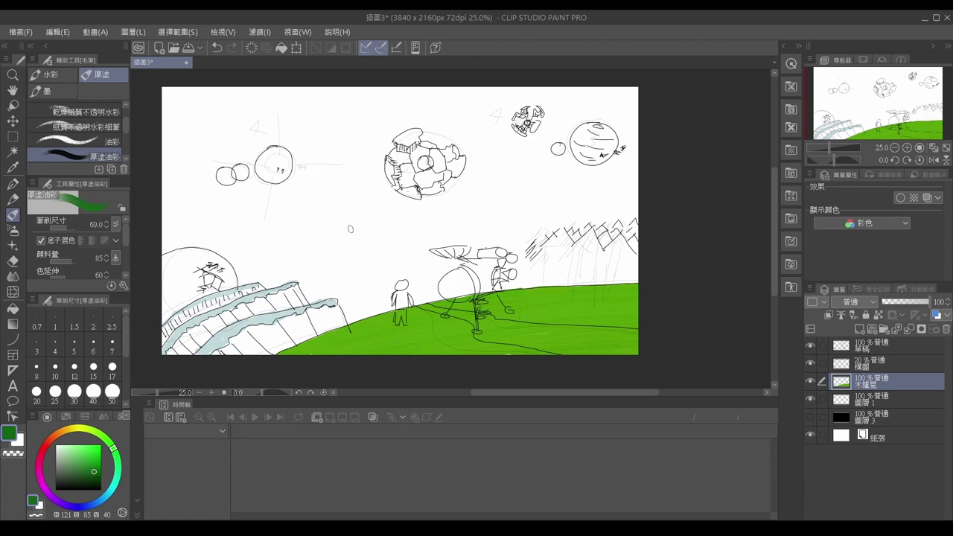
mouse_move(526, 258)
mouse_down()
mouse_move(595, 227)
mouse_move(634, 252)
mouse_move(550, 246)
mouse_move(551, 232)
mouse_up()
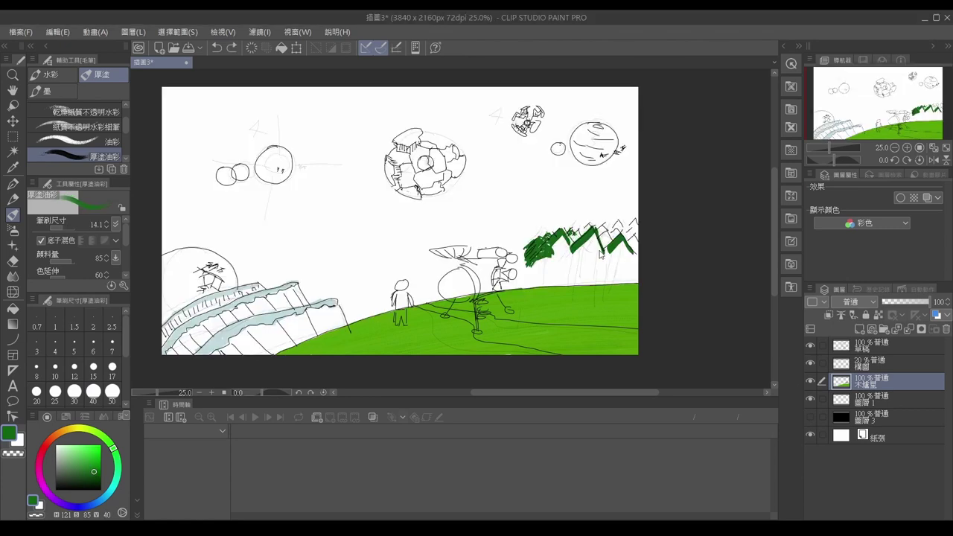
key(ctrl+z)
key(ctrl+z)
key(ctrl+z)
key(ctrl+z)
- Paint thick and thin tree trunks under the treetops in orange-brown (H 30, S 100, V 73), with paint amount 72 and brush size up to 17.2
click(59, 432)
click(100, 457)
drag(45, 224, 74, 224)
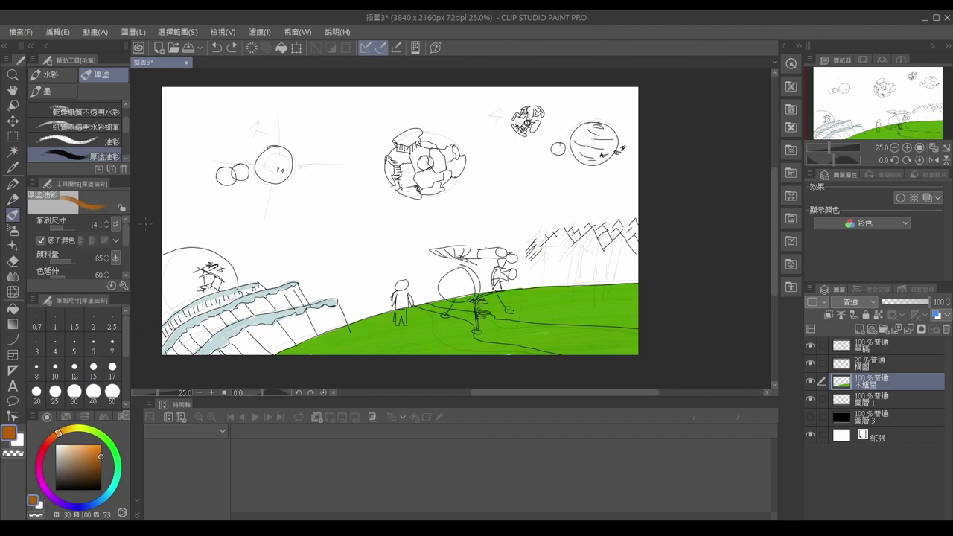
drag(75, 261, 89, 263)
drag(52, 224, 68, 223)
mouse_move(546, 246)
mouse_down()
mouse_move(547, 292)
mouse_move(574, 293)
mouse_up()
drag(585, 247, 583, 288)
key(ctrl+z)
drag(585, 240, 585, 286)
drag(555, 244, 556, 289)
drag(616, 234, 617, 295)
drag(68, 224, 46, 224)
drag(615, 269, 615, 296)
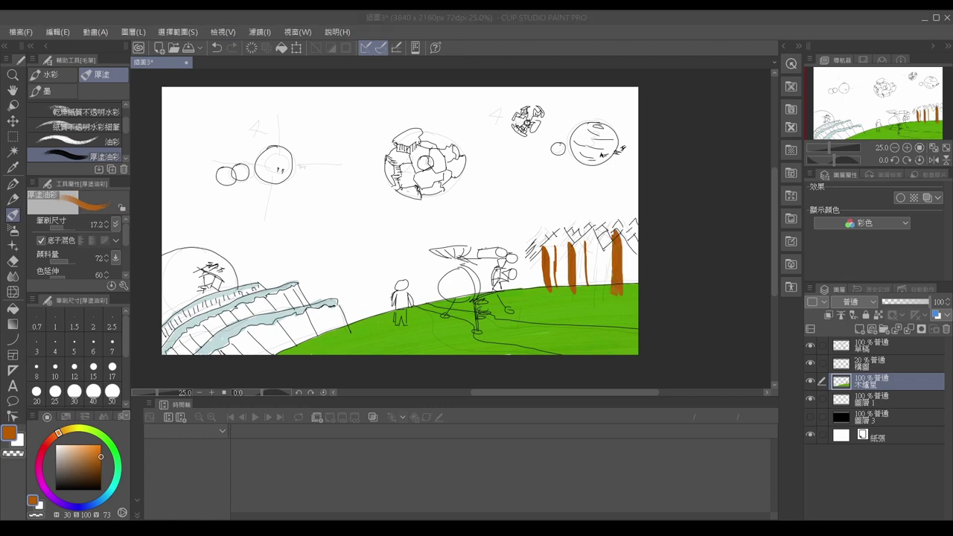
- Add the detail layers 木爐星 細部A and 木爐星 細部B, and dab green foliage (H 82, S 62, V 64) over the forest's left trees on 細部A
key(ctrl+shift+n)
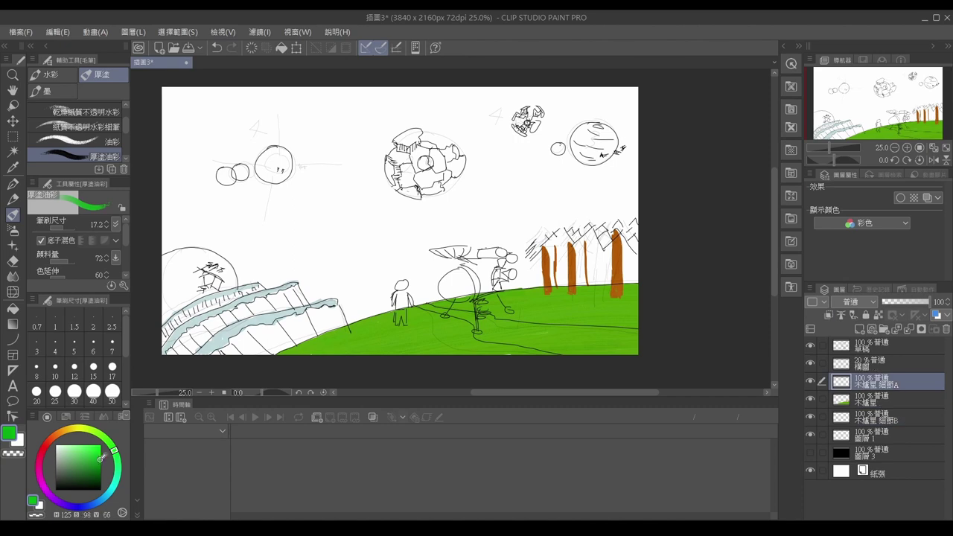
drag(113, 452, 93, 429)
click(83, 454)
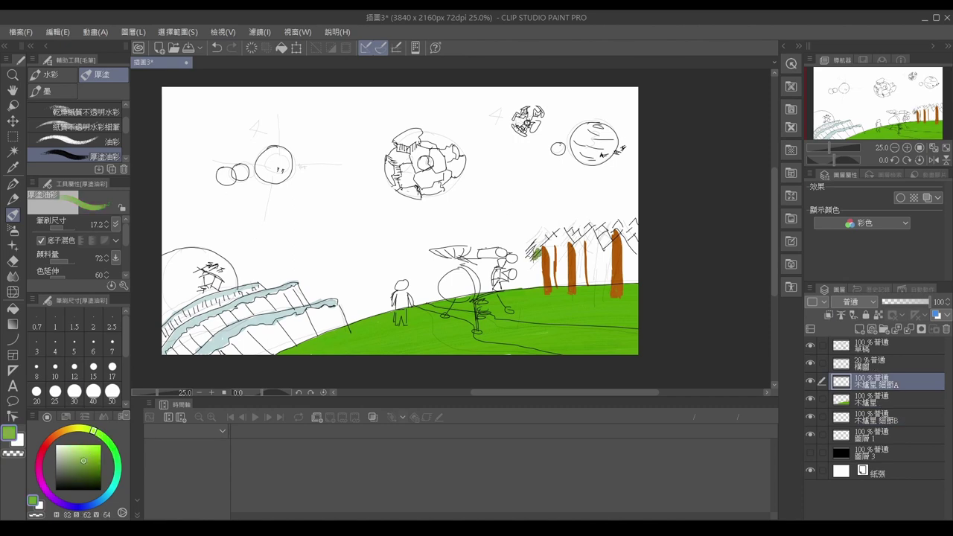
click(547, 243)
click(538, 241)
click(559, 235)
click(573, 242)
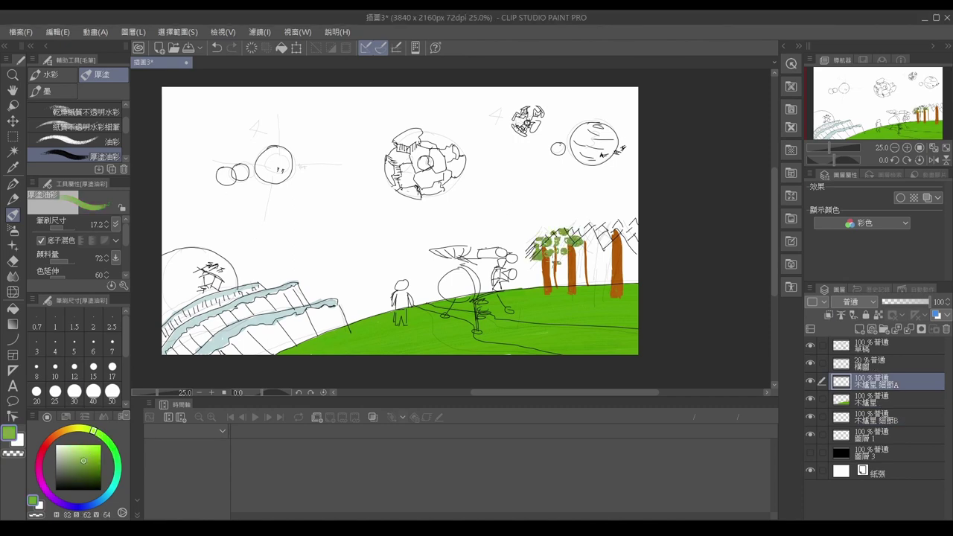
- Dab green leaf clusters across the remaining trunks and treetops up to the canvas's right edge
click(560, 246)
click(542, 269)
click(574, 262)
click(563, 249)
click(610, 266)
click(627, 251)
click(603, 247)
click(626, 232)
click(576, 228)
click(606, 230)
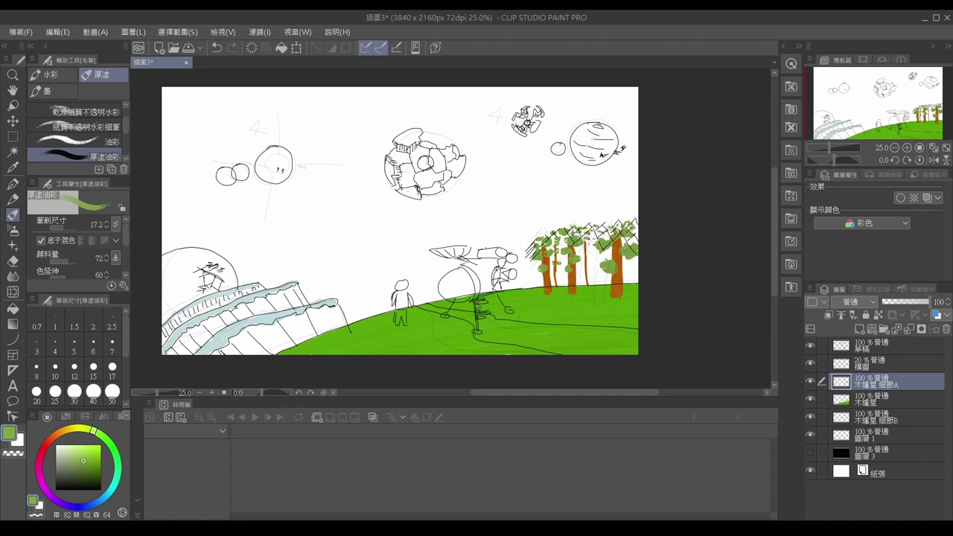
click(584, 249)
click(597, 255)
- Paint the canopy behind the leaf clusters on layer 木爐星 細部B in darker green (H 82, S 86, V 50) with brush size 84.1
click(877, 417)
click(94, 467)
drag(66, 231, 91, 230)
drag(536, 237, 633, 232)
click(584, 249)
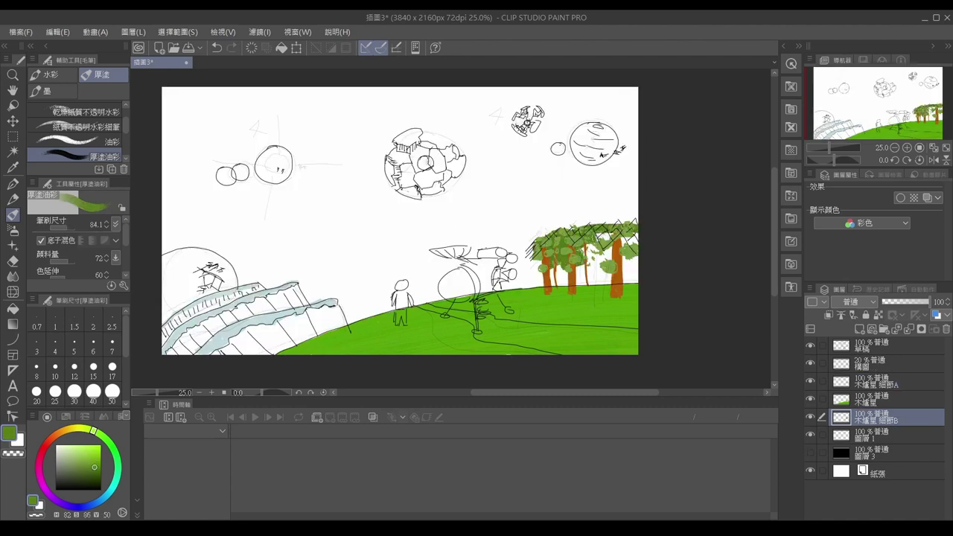
click(596, 247)
click(629, 240)
- Fill the gaps behind the tree trunks with dark brown and choose an orange-brown (H 34, S 89, V 75)
click(72, 430)
click(559, 275)
key(ctrl+z)
key(ctrl+z)
key(ctrl+z)
key(ctrl+z)
key(ctrl+z)
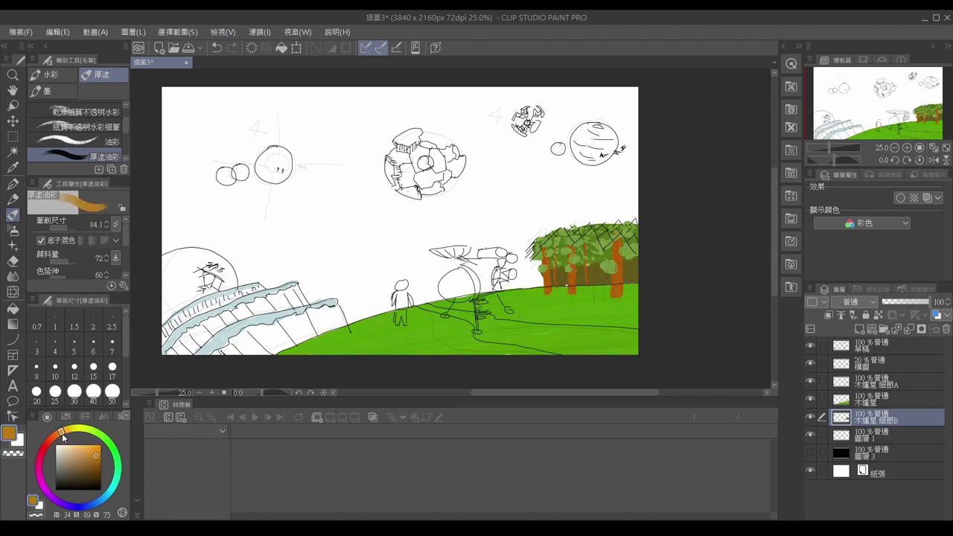
- Add thin orange-brown background trunks and shade the foliage on 木爐星 細部A with dark green (H 81, S 53, V 37)
key(ctrl+z)
key(ctrl+z)
key(ctrl+z)
key(ctrl+z)
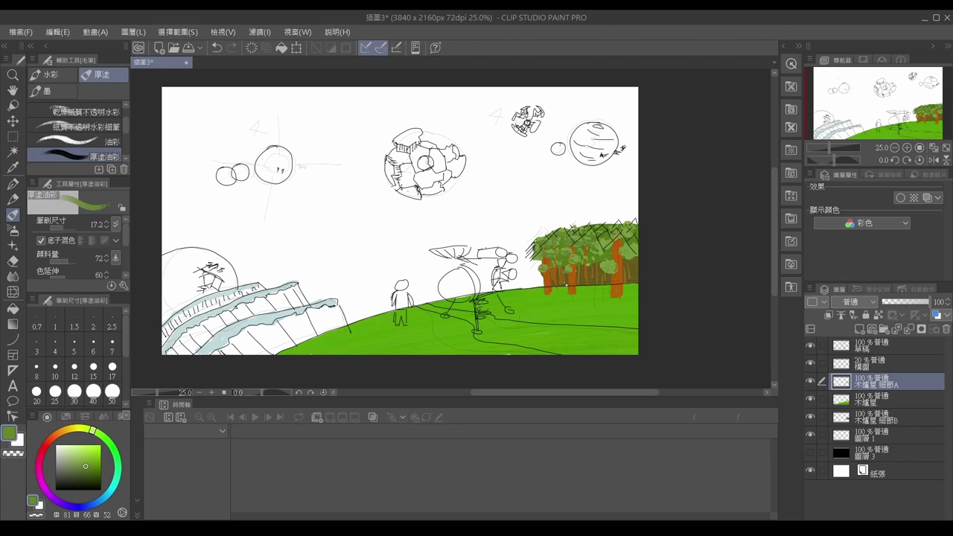
click(82, 471)
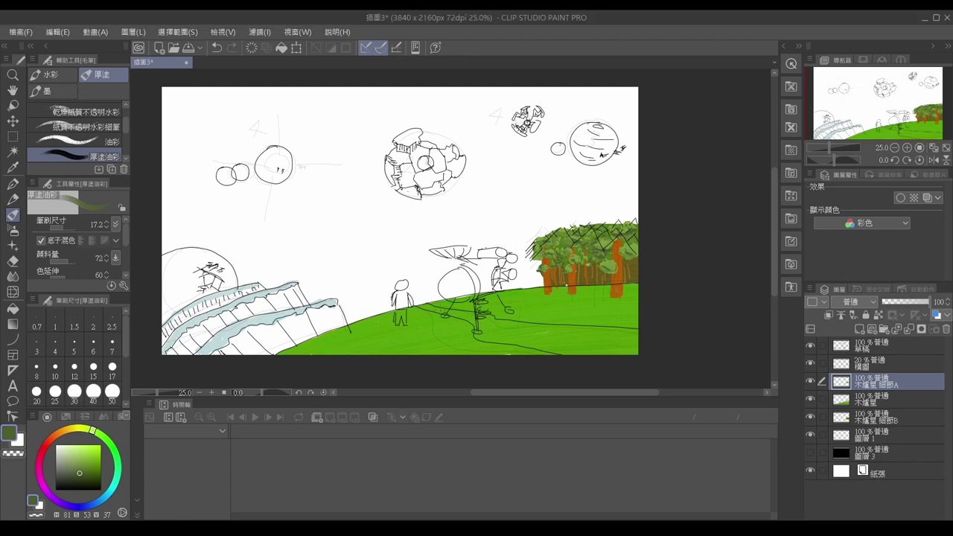
- Paint the terrace walls light grey (H 45, S 1, V 72) on layer 木爐星 細部B with brush size 69.0
key(alt+bracketleft)
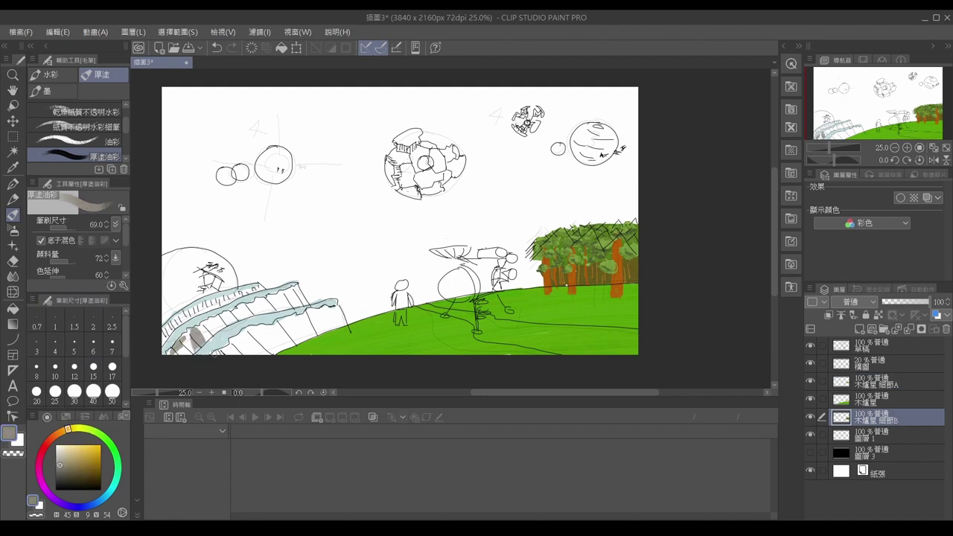
drag(170, 350, 306, 289)
drag(223, 327, 305, 296)
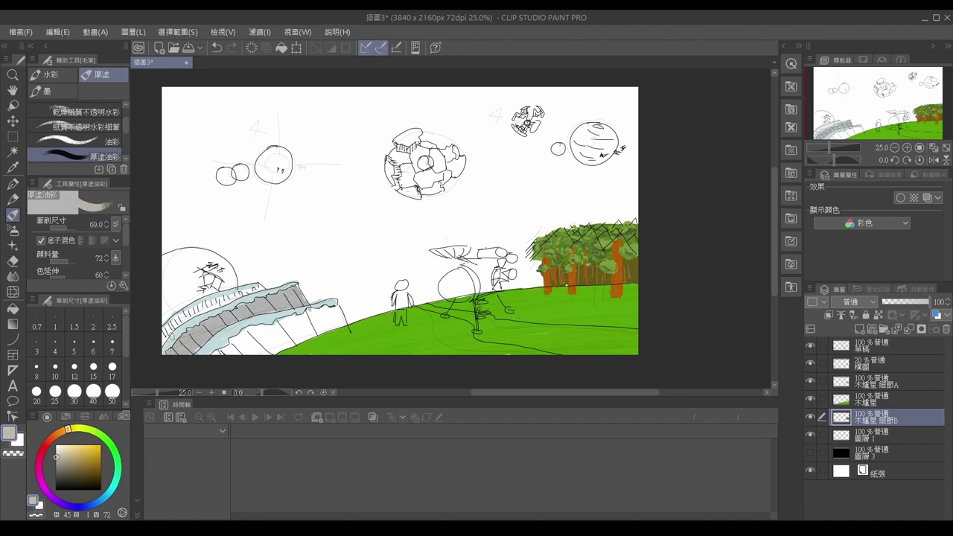
drag(164, 344, 261, 291)
drag(215, 355, 342, 306)
drag(250, 354, 350, 316)
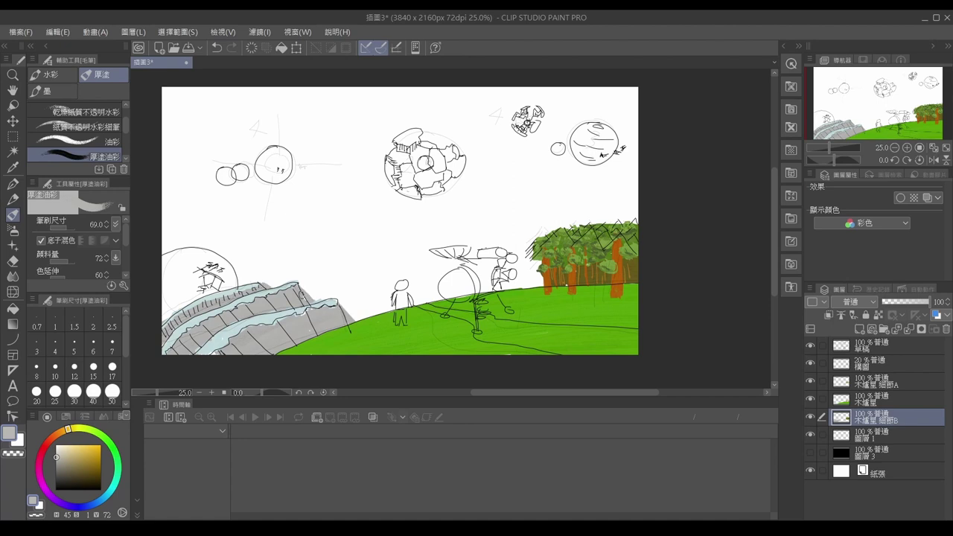
- Paint rough rock shadows on the terrace walls on 木爐星 細部A in olive grey (H 57, S 13, V 52) with brush size 31.2
key(alt+bracketright)
key(alt+bracketright)
alt+click(179, 346)
drag(170, 352, 192, 324)
drag(202, 332, 253, 306)
drag(254, 312, 277, 298)
drag(278, 310, 302, 285)
drag(298, 300, 314, 283)
mouse_move(342, 320)
mouse_down()
mouse_move(354, 302)
mouse_move(338, 306)
mouse_up()
drag(333, 314, 347, 301)
drag(299, 335, 317, 306)
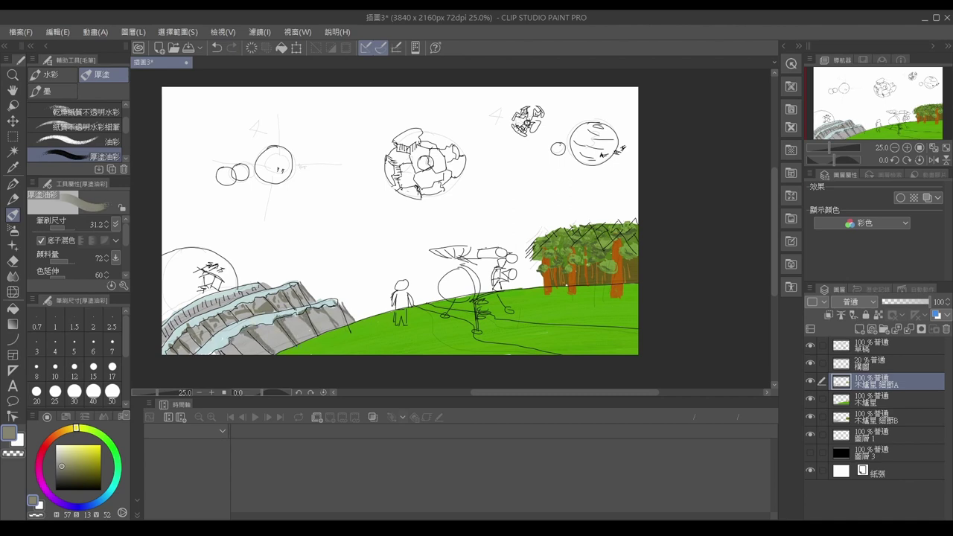
- Reduce the brush to 11.6 and add finer rock cracks to the terrace walls
key(bracketleft)
key(bracketleft)
key(bracketleft)
key(bracketleft)
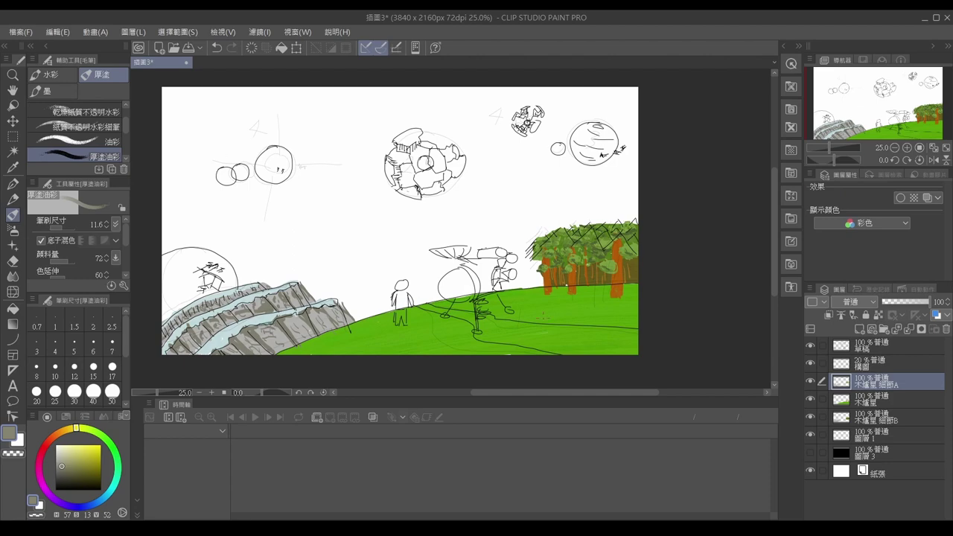
- Paint roots and bark shading in dark brown (H 35, S 80, V 50) on the left and middle large trees on layer 木爐星
click(886, 417)
scroll(621, 273, up, 5)
click(886, 399)
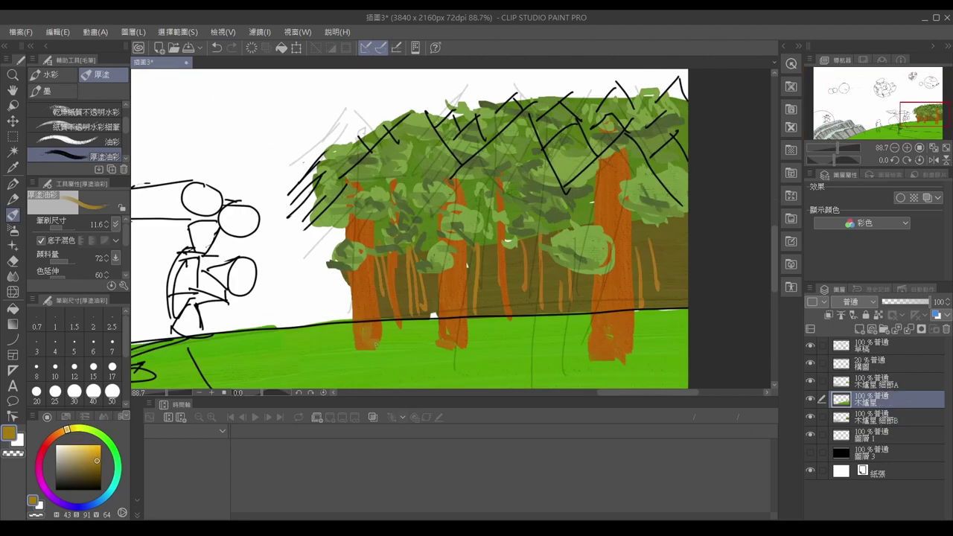
drag(364, 343, 348, 355)
mouse_move(367, 344)
mouse_down()
mouse_move(388, 358)
mouse_move(405, 351)
mouse_up()
drag(372, 271, 368, 335)
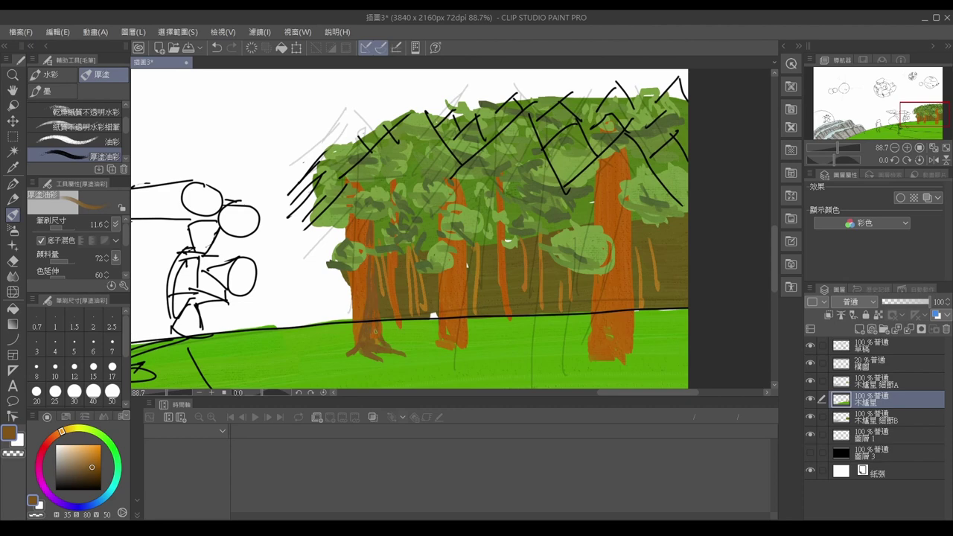
mouse_move(449, 328)
mouse_down()
mouse_move(431, 363)
mouse_move(475, 359)
mouse_up()
drag(445, 344, 417, 359)
drag(466, 313, 450, 342)
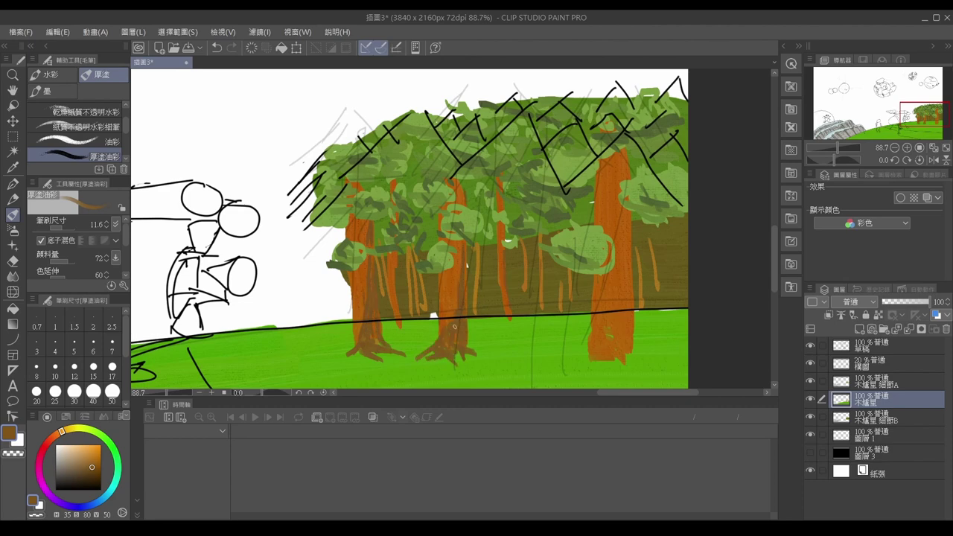
- Add spreading roots and dark bark shading to the large tree on the right
drag(611, 316, 596, 350)
mouse_move(626, 216)
mouse_down()
mouse_move(628, 296)
mouse_move(595, 349)
mouse_up()
mouse_move(565, 368)
mouse_down()
mouse_move(610, 335)
mouse_move(598, 330)
mouse_up()
alt+click(598, 330)
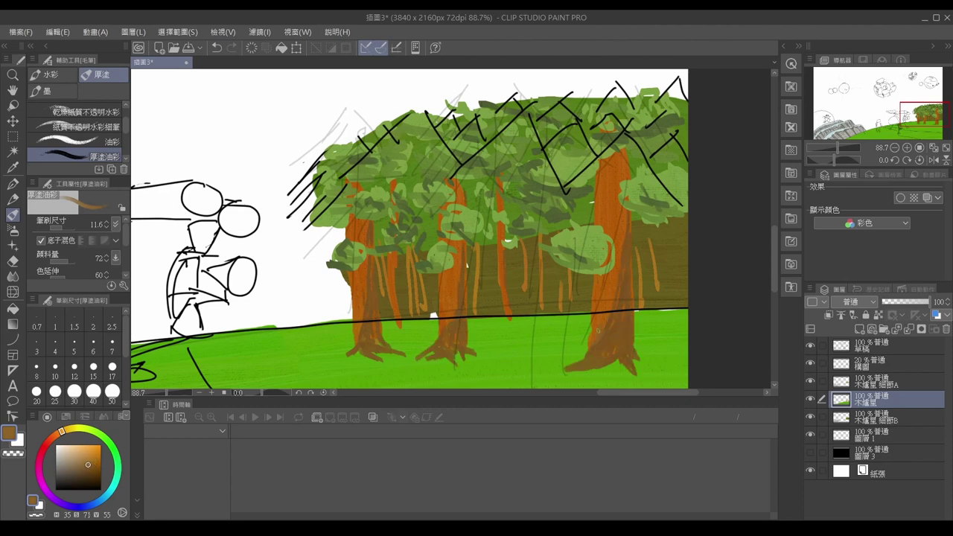
- Add light green leaves (H 83, S 58, V 62) along the canopy on 木爐星 細部A and shade the foliage with darker sampled greens
scroll(370, 266, down, 2)
alt+click(582, 190)
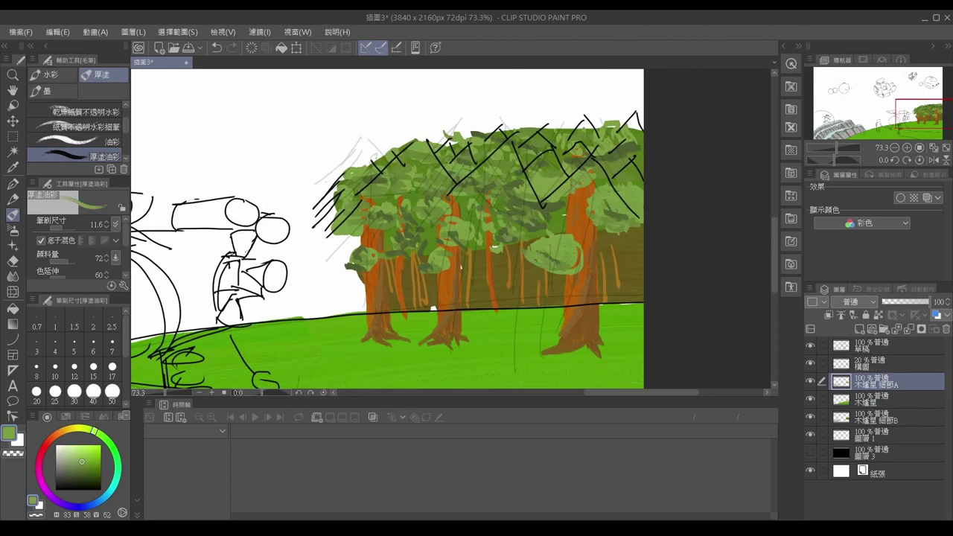
mouse_move(589, 124)
mouse_down()
mouse_move(441, 135)
mouse_move(363, 162)
mouse_up()
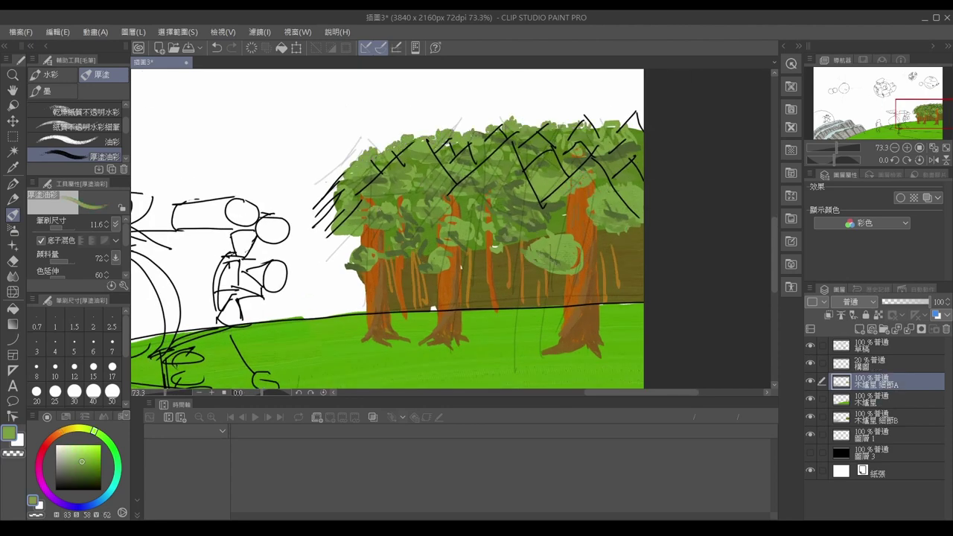
alt+click(555, 265)
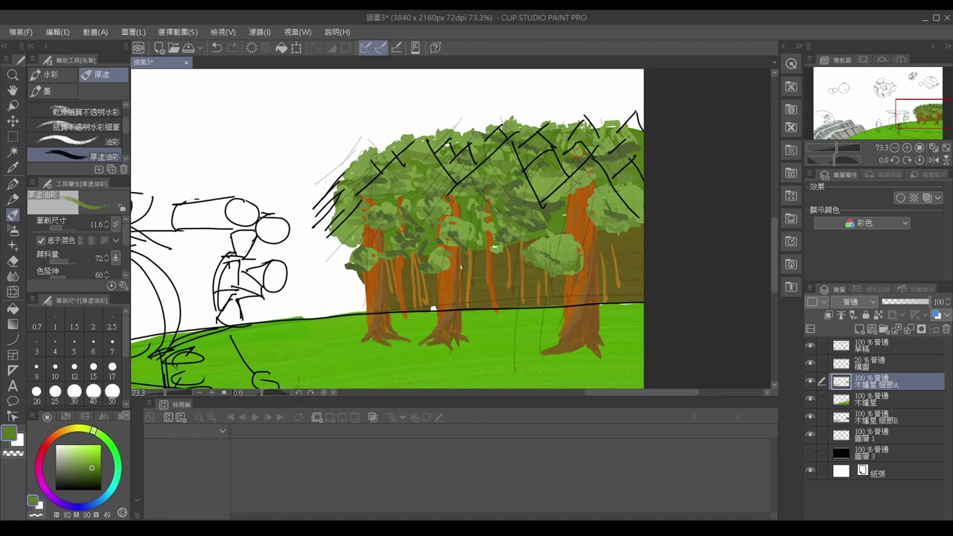
alt+click(533, 184)
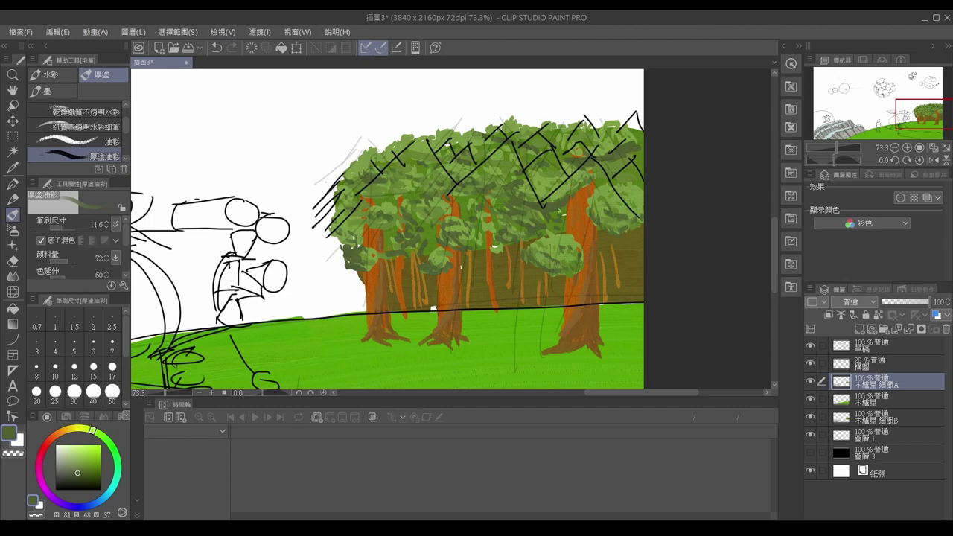
- Paint thin muted brown trunks (H 35, S 44, V 51) in the dark gaps between the large trees
scroll(424, 195, down, 1)
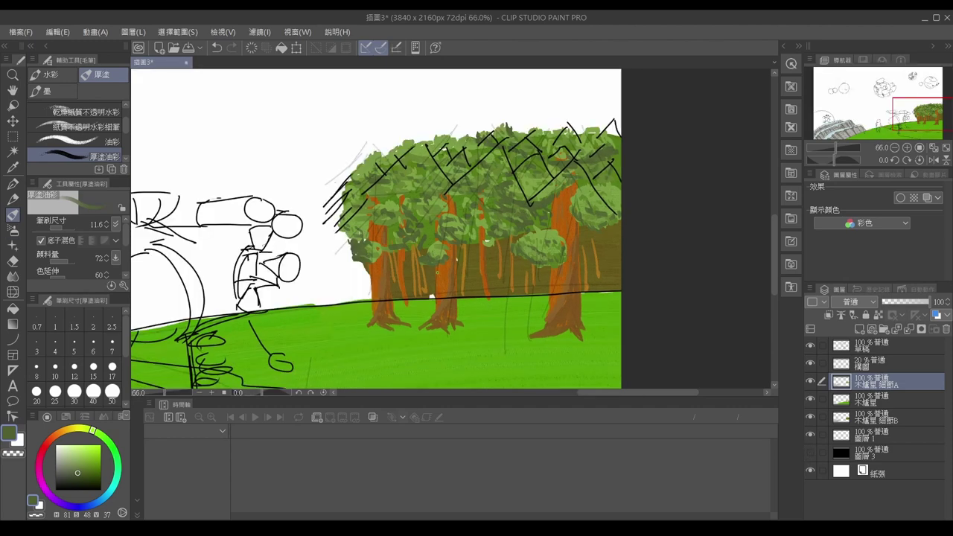
alt+click(394, 283)
drag(491, 242, 493, 279)
mouse_move(605, 228)
mouse_down()
mouse_move(605, 285)
mouse_move(615, 286)
mouse_up()
drag(506, 261, 510, 306)
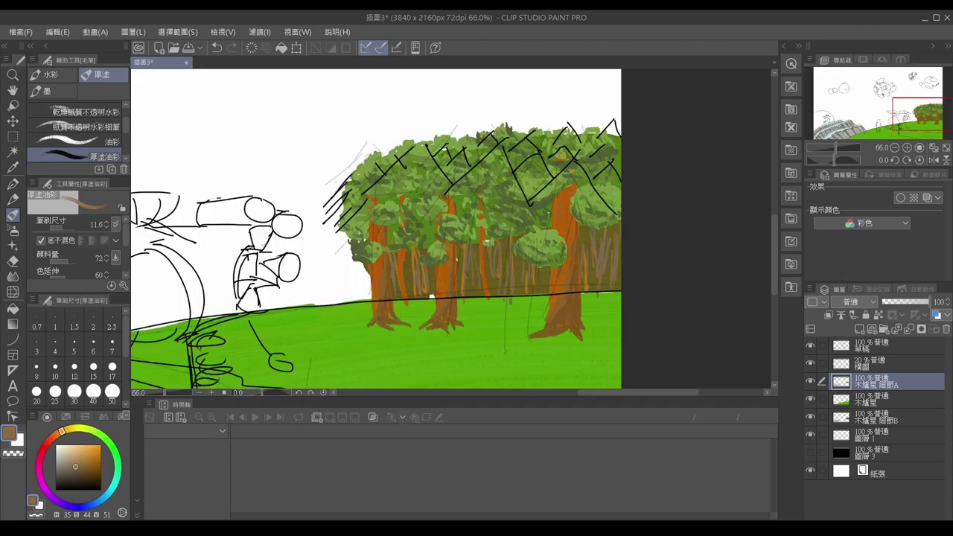
- Extend the bases of the muted brown background trunks down onto the grass
drag(464, 279, 464, 315)
mouse_move(527, 295)
mouse_down()
mouse_move(528, 307)
mouse_move(503, 314)
mouse_up()
drag(592, 274, 594, 320)
drag(613, 278, 601, 308)
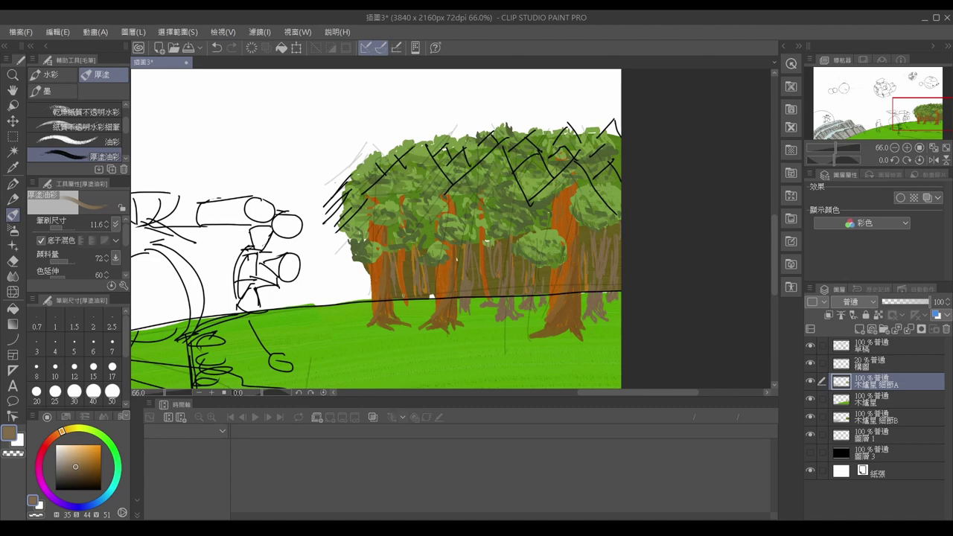
scroll(638, 307, down, 4)
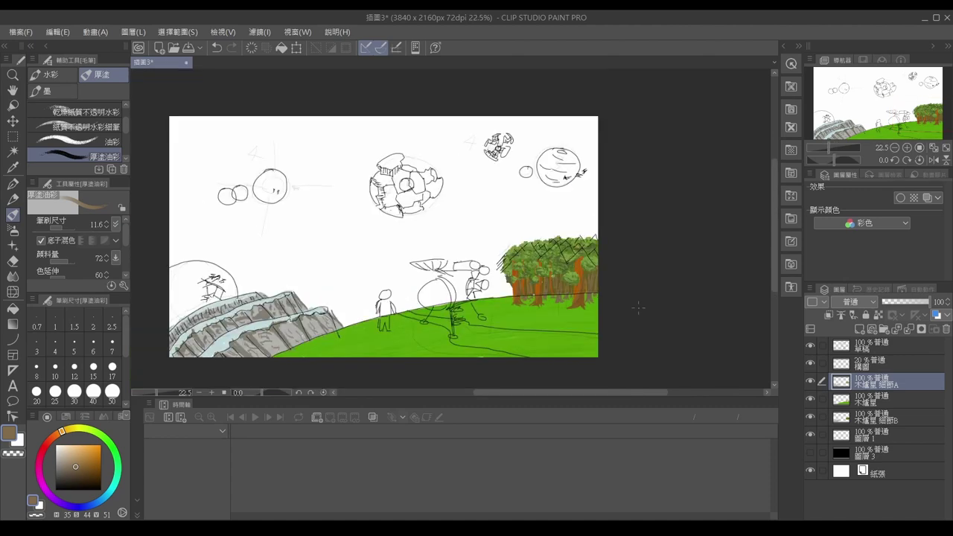
- Paint the river across the hill in aqua (H 169, S 42, V 92) on layer 木爐星 with brush size 25.6
scroll(650, 347, up, 2)
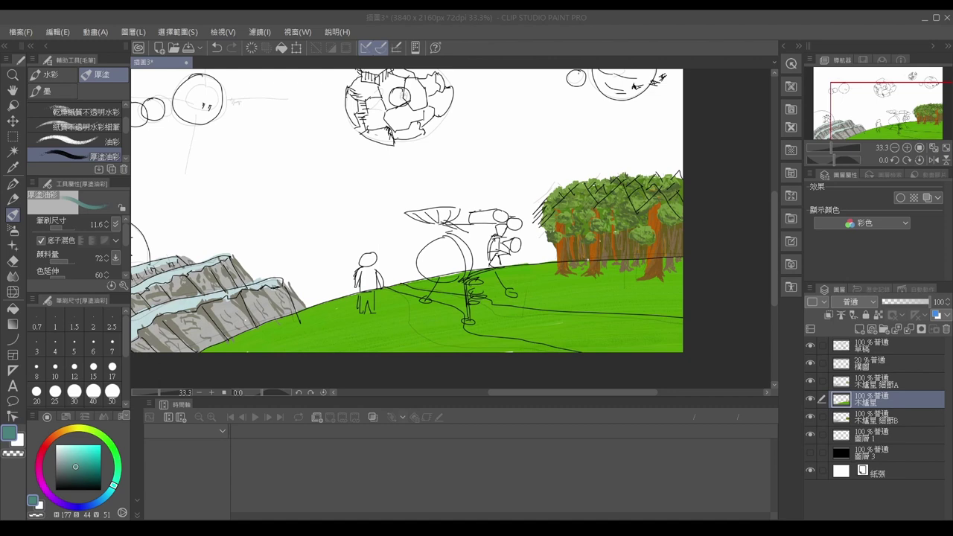
click(75, 448)
mouse_move(391, 288)
mouse_down()
mouse_move(481, 307)
mouse_move(492, 329)
mouse_move(577, 348)
mouse_up()
drag(488, 316, 681, 321)
drag(514, 328, 662, 326)
drag(495, 312, 677, 322)
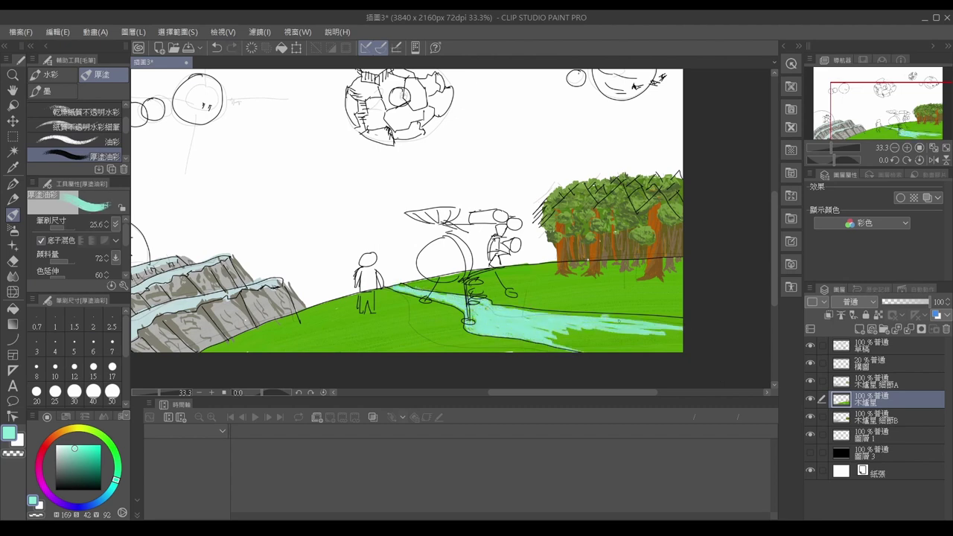
drag(603, 321, 632, 331)
mouse_move(550, 344)
mouse_down()
mouse_move(682, 349)
mouse_move(551, 348)
mouse_up()
- Add darker and lighter water streaks along the river
click(83, 454)
drag(596, 326, 477, 317)
click(67, 451)
alt+click(573, 323)
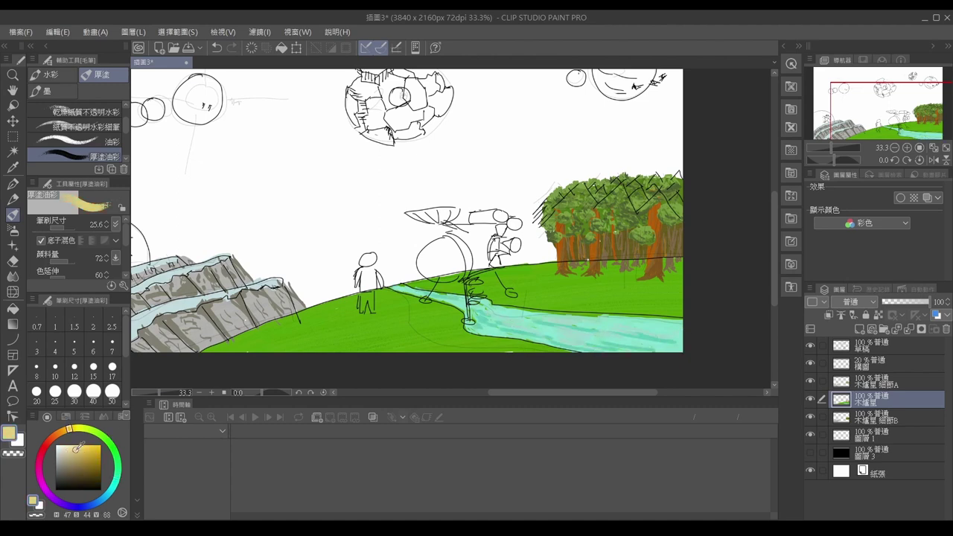
- Paint a brown bank along the river's far edge on layer 木爐星 細節A, refining it at brush size 6.4
ctrl+shift+click(499, 306)
drag(552, 313, 683, 320)
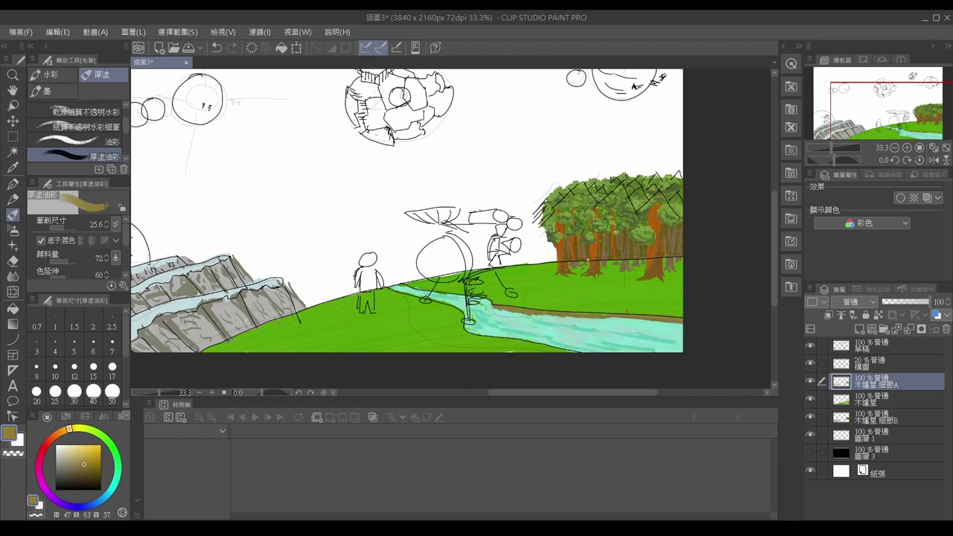
drag(93, 224, 52, 224)
scroll(460, 307, up, 2)
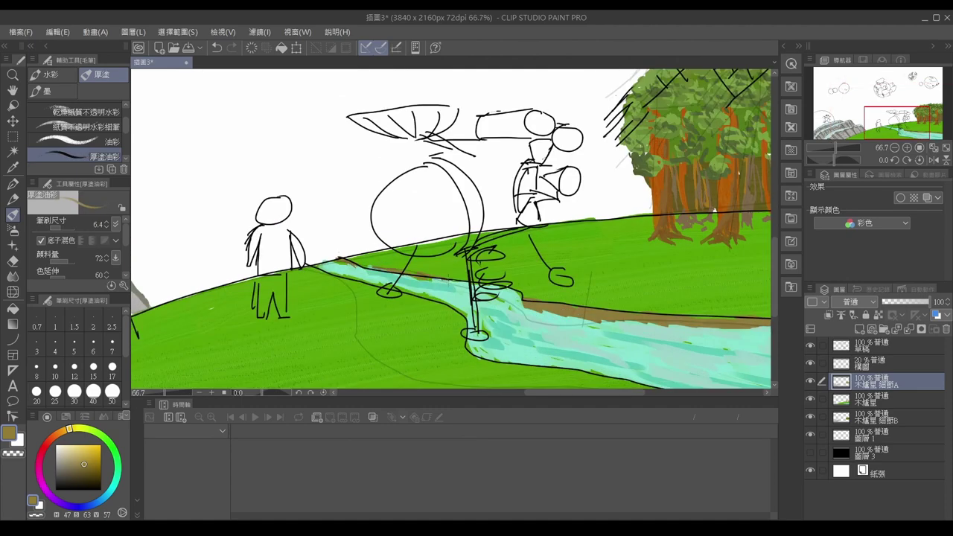
scroll(511, 298, up, 3)
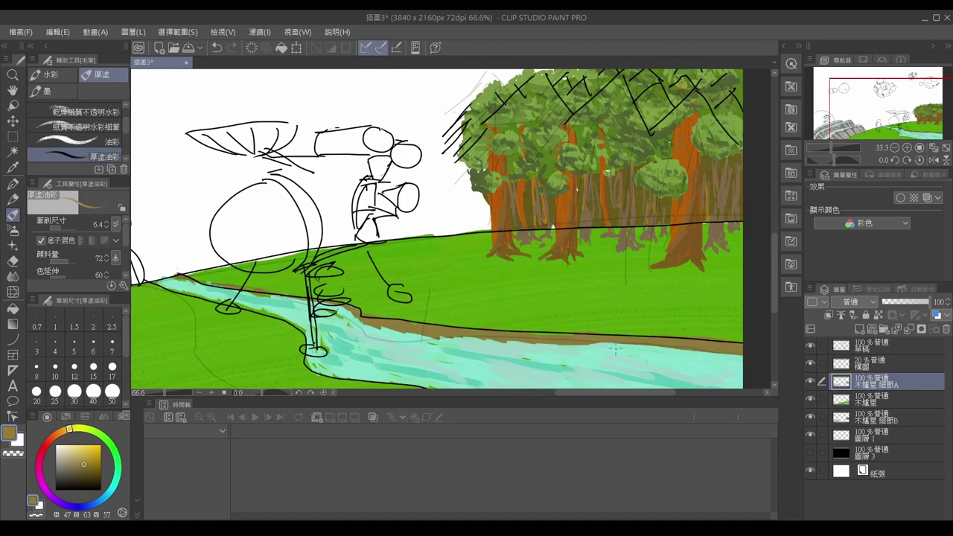
drag(328, 329, 690, 339)
- Touch up the uppermost terrace surface in pale blue (H 189, S 12, V 87) on layer 木爐星 at brush size 6.4
key(ctrl+0)
scroll(392, 286, up, 5)
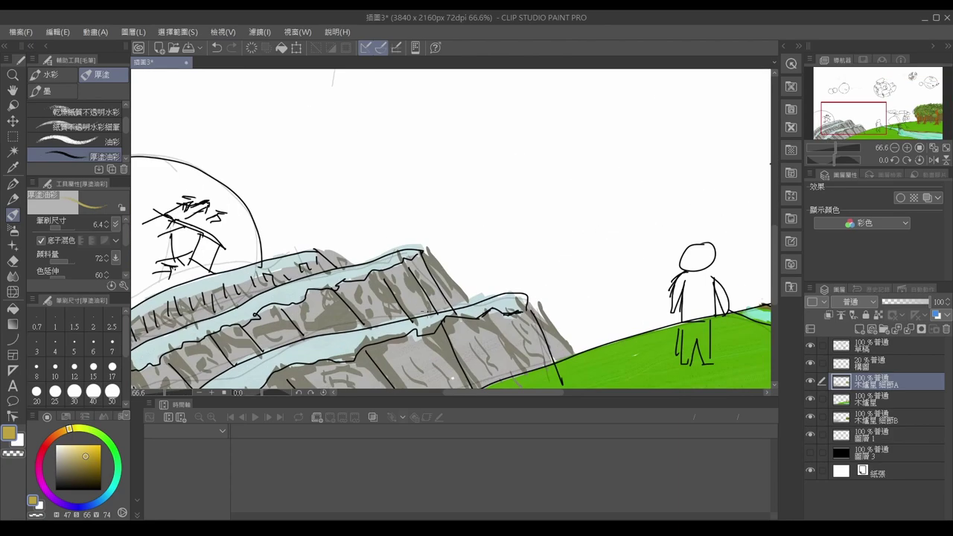
key(alt+bracketleft)
alt+click(514, 265)
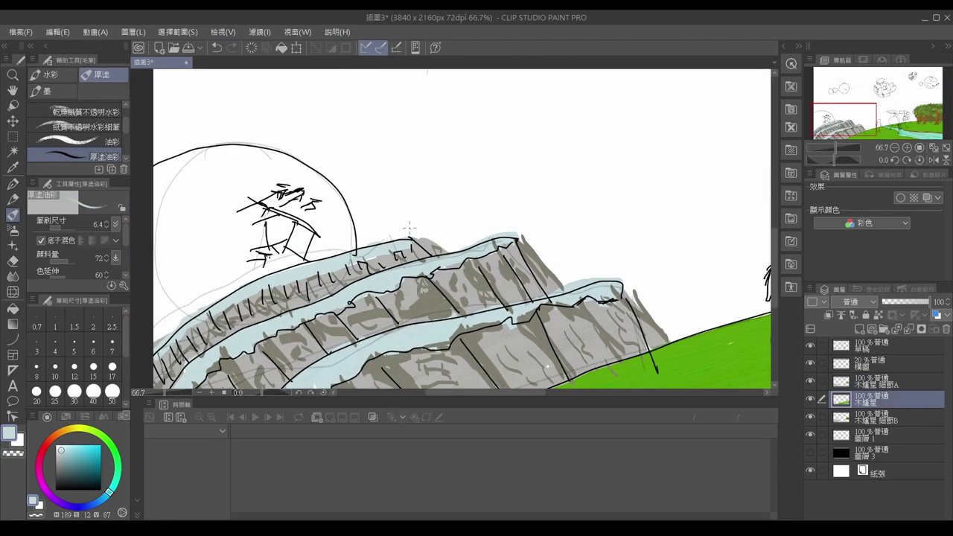
scroll(231, 345, up, 4)
mouse_move(350, 296)
mouse_down()
mouse_move(454, 270)
mouse_move(380, 324)
mouse_up()
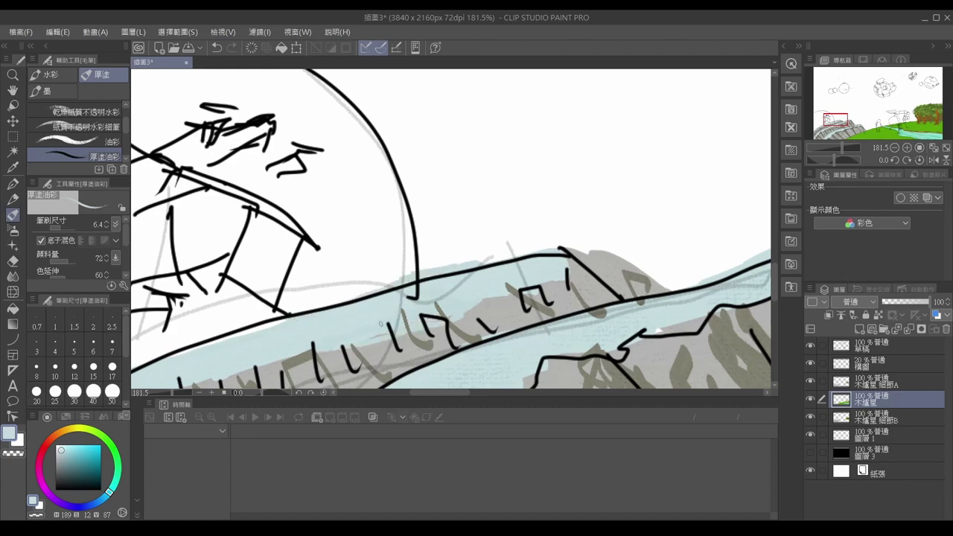
drag(573, 247, 520, 261)
scroll(495, 229, down, 4)
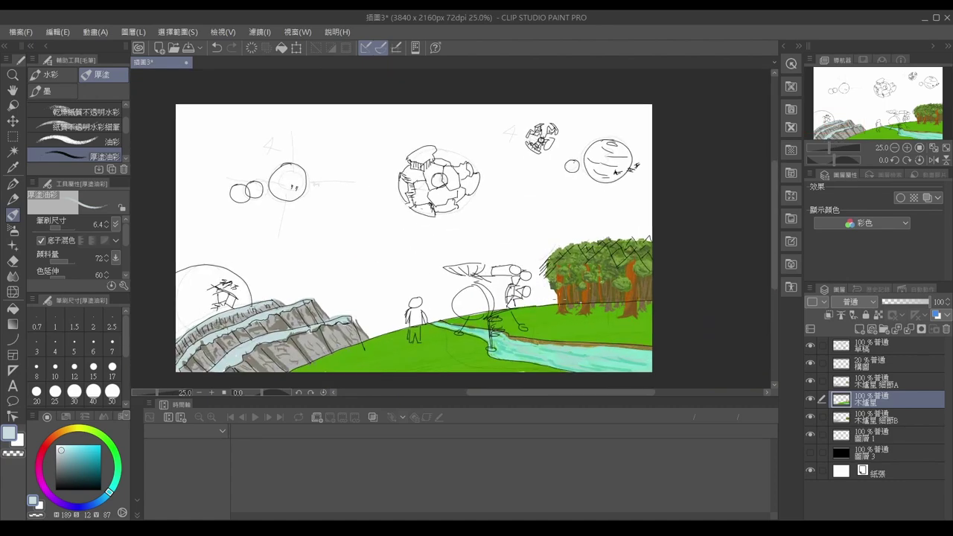
- Group the three 木爐星 layers into a folder named 木爐星, and create a folder 廢岩星 with a layer named 底
scroll(447, 246, up, 3)
click(879, 381)
key(ctrl+g)
ctrl+click(877, 422)
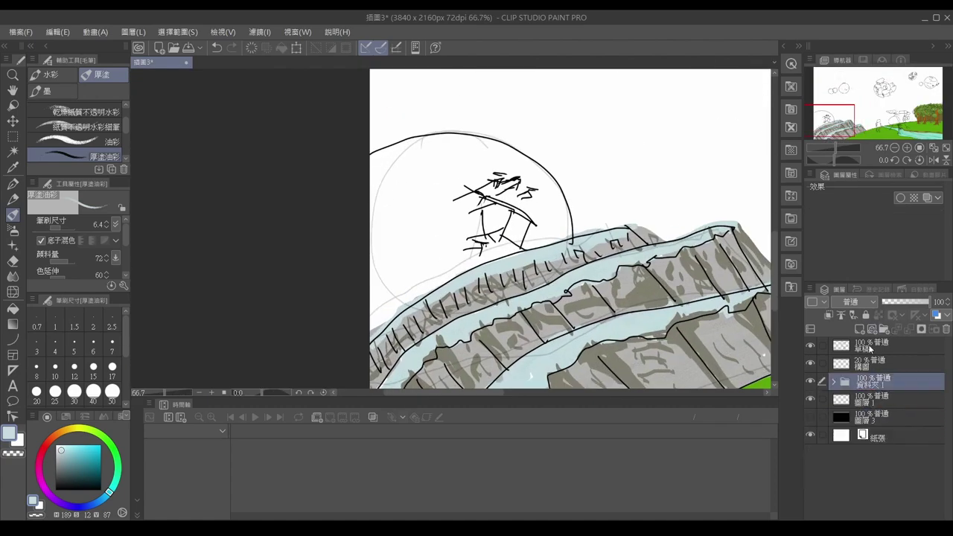
key(ctrl+g)
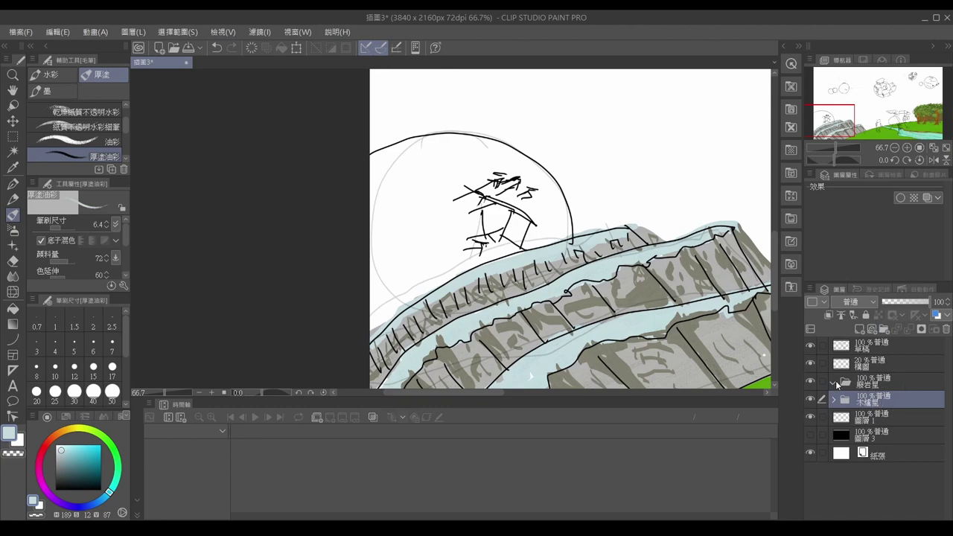
key(ctrl+shift+n)
scroll(345, 277, up, 1)
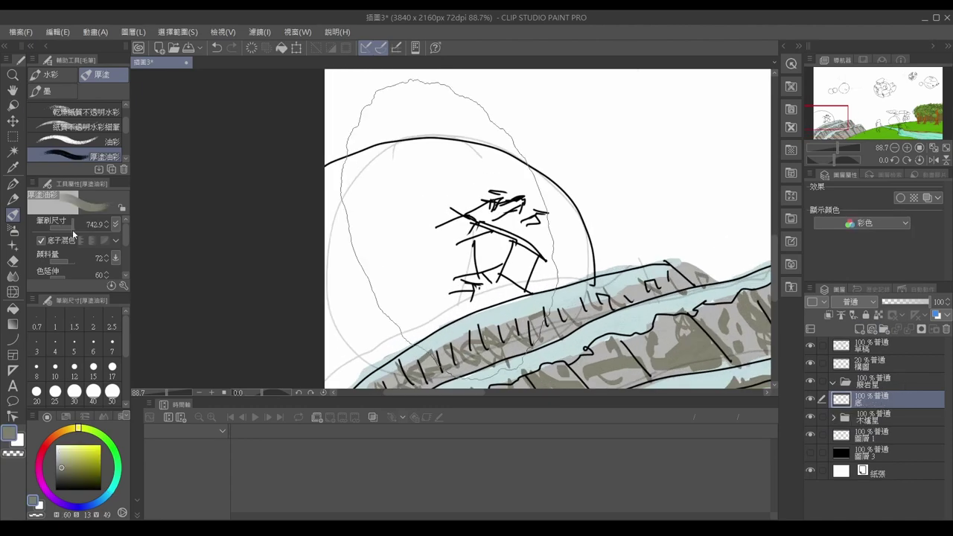
- Place folder 廢岩星 below 木爐星 and fill the domed planet on layer 底 with dark olive grey (H 71, S 16, V 37) at brush size 102.5
click(64, 475)
click(86, 429)
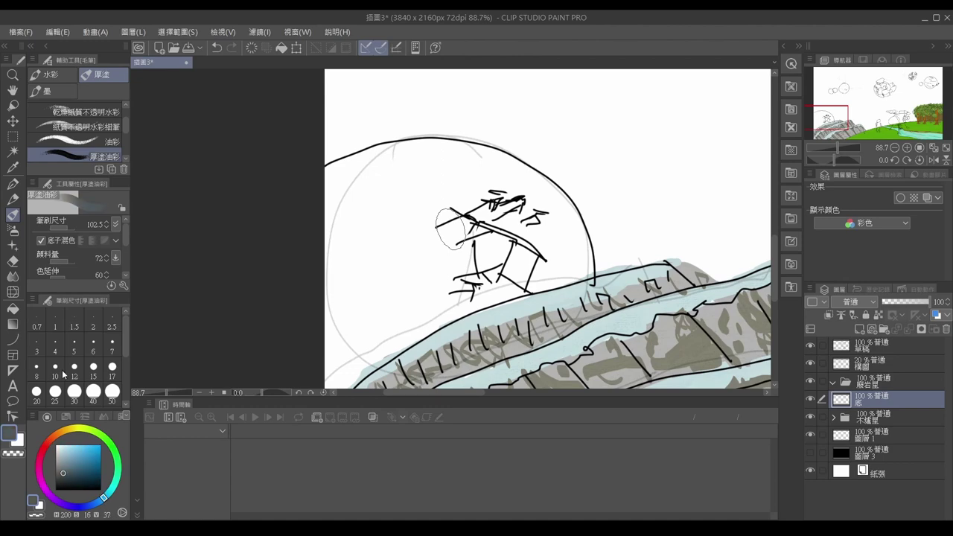
drag(871, 382, 873, 423)
mouse_move(588, 224)
mouse_down()
mouse_move(580, 276)
mouse_move(343, 178)
mouse_up()
drag(551, 257, 394, 335)
mouse_move(373, 194)
mouse_down()
mouse_move(339, 262)
mouse_move(447, 224)
mouse_up()
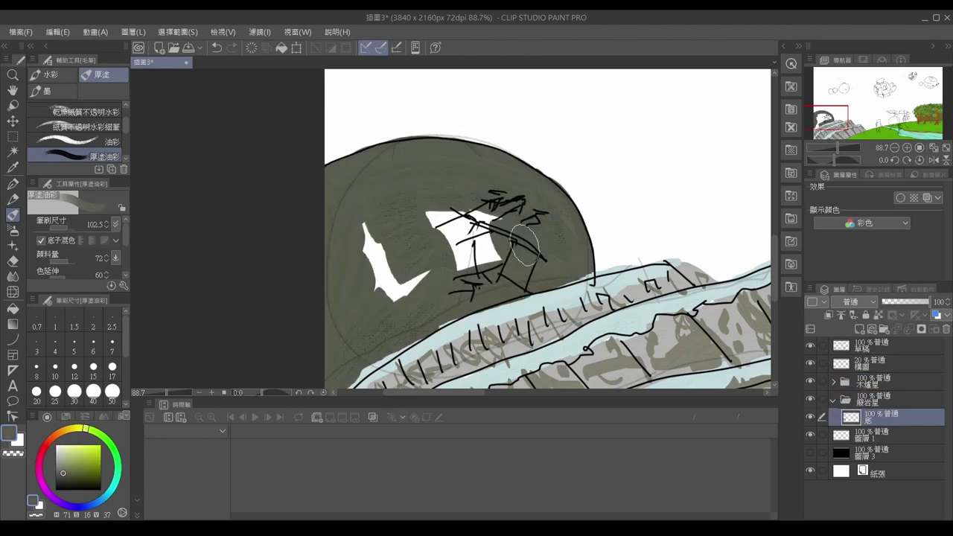
drag(387, 282, 491, 223)
- Erase the pale blue overspill above the uppermost terrace's outline on layer 木爐星 with eraser size 25.6
ctrl+shift+click(488, 309)
key(e)
drag(476, 265, 356, 350)
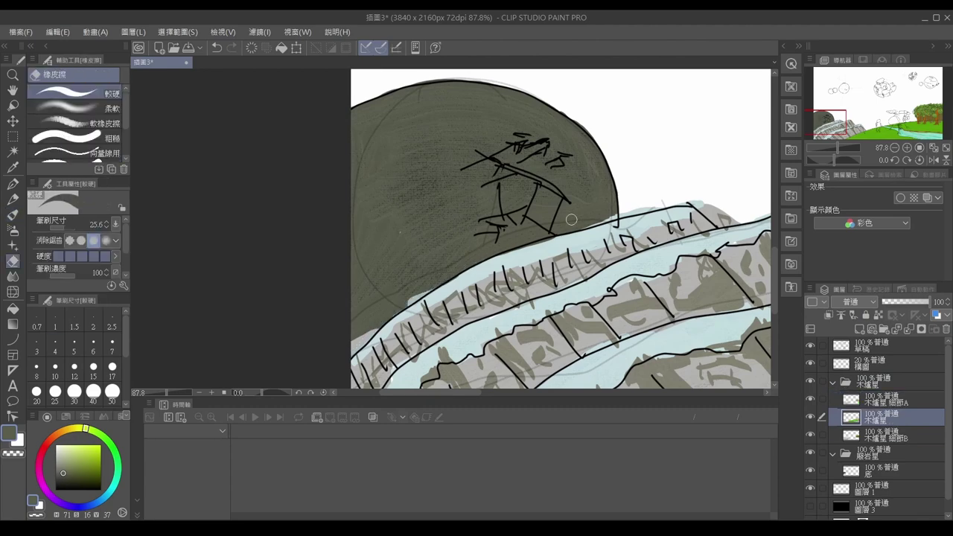
click(833, 382)
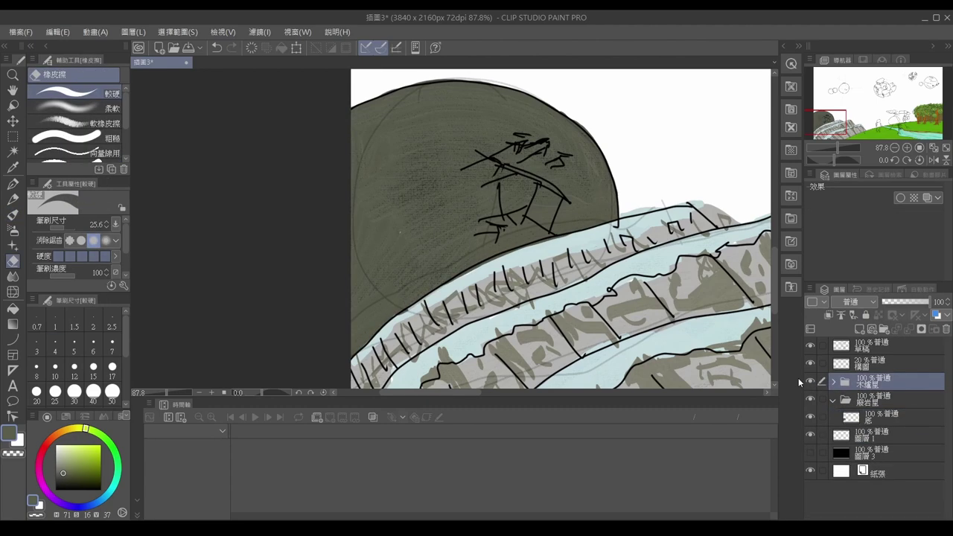
- Paint a lighter olive band (H 56, S 12, V 51) across the planet's top on layer 底 at brush size 38.1
click(875, 417)
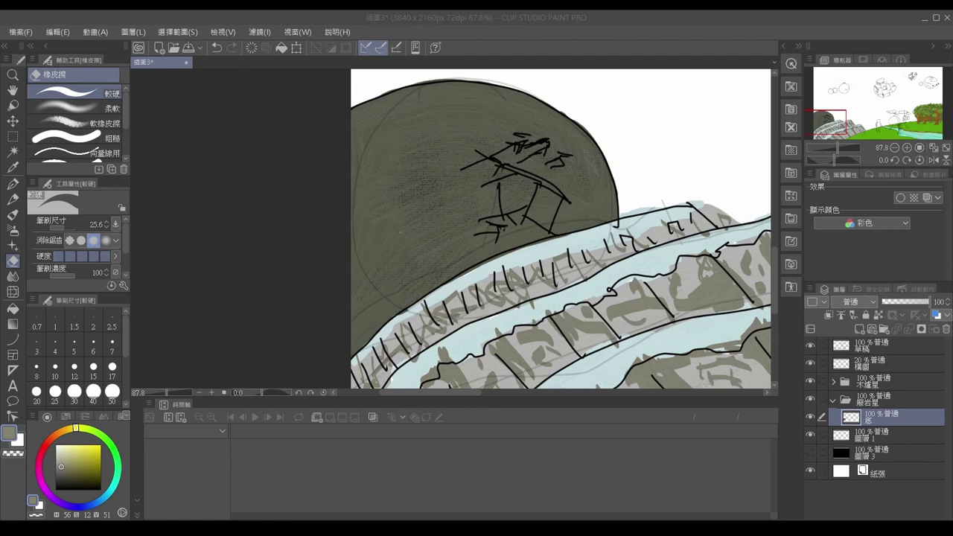
scroll(588, 277, up, 2)
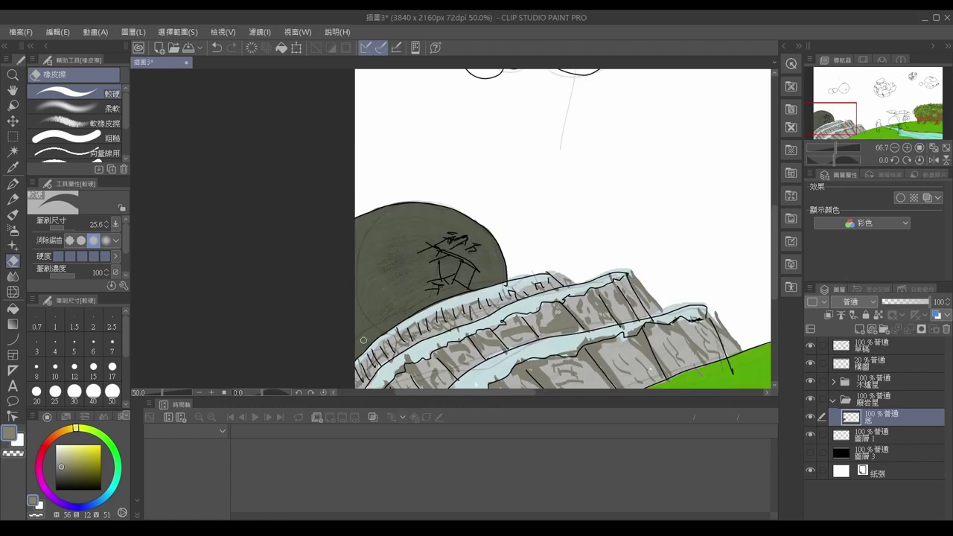
key(b)
drag(588, 277, 313, 215)
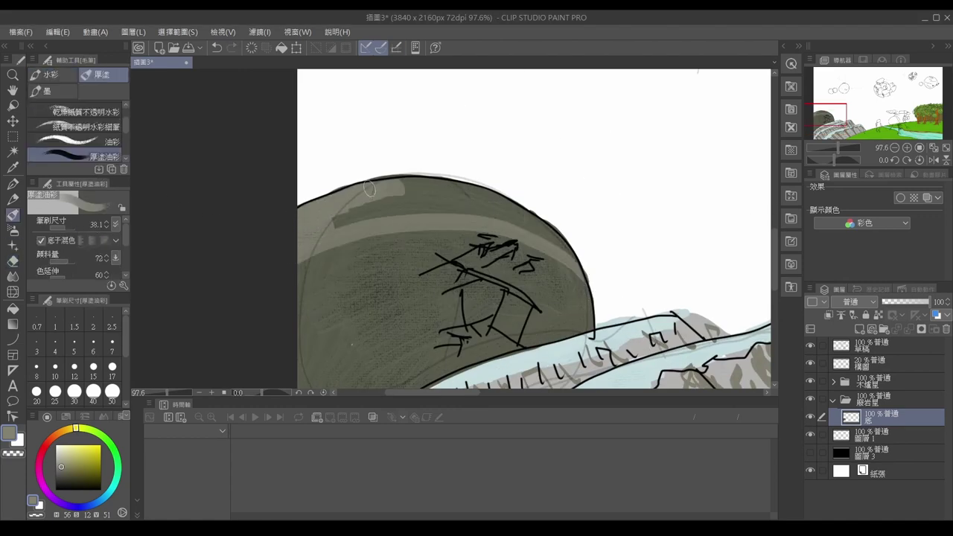
drag(372, 186, 550, 231)
- Add layers above and below 底, and begin an oval crater on the planet's left side in light olive at size 38.1 on the upper one
click(887, 450)
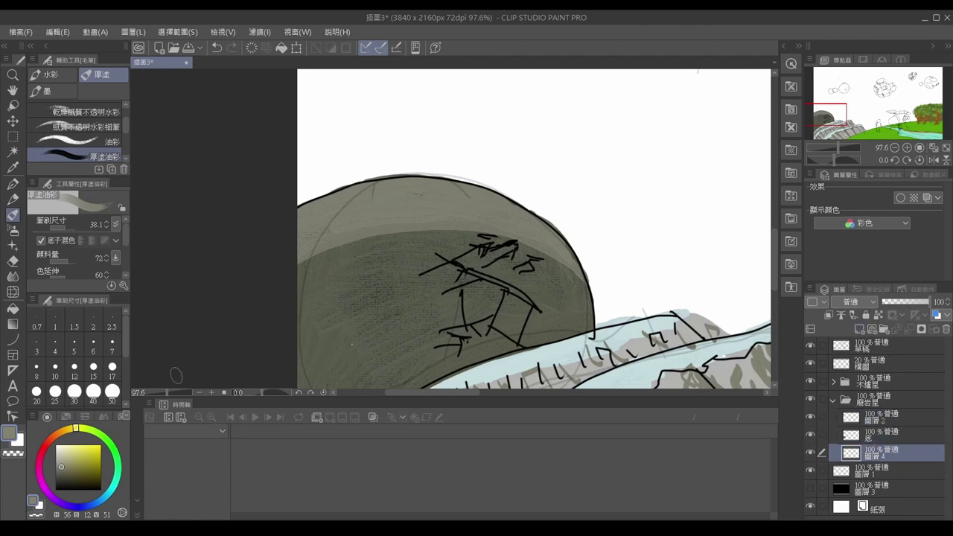
click(886, 417)
mouse_move(298, 305)
mouse_down()
mouse_move(402, 223)
mouse_move(380, 286)
mouse_up()
alt+click(387, 309)
alt+click(413, 258)
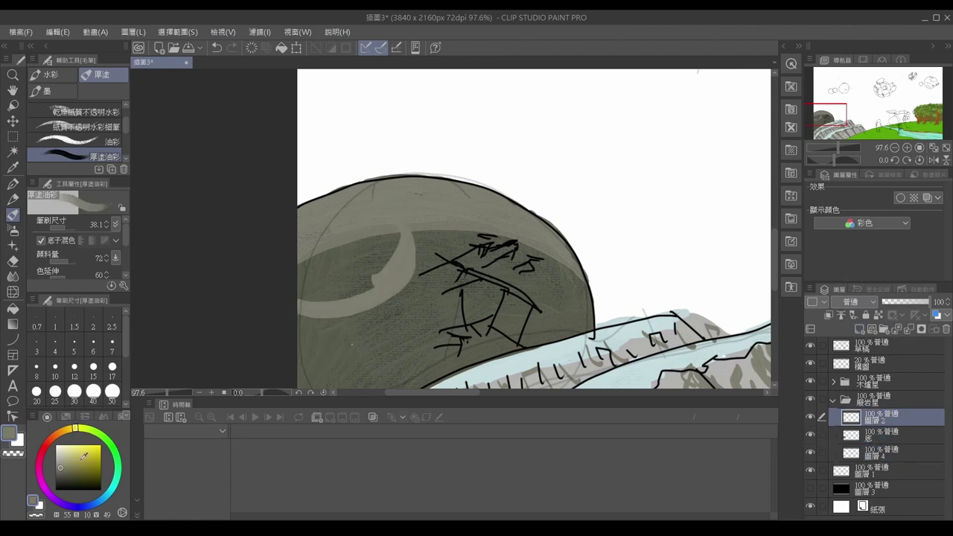
mouse_move(395, 221)
mouse_down()
mouse_move(312, 241)
mouse_move(371, 216)
mouse_move(291, 260)
mouse_move(397, 235)
mouse_move(337, 260)
mouse_move(341, 248)
mouse_move(408, 239)
mouse_move(300, 263)
mouse_move(395, 257)
mouse_up()
key(ctrl+z)
- Fill in the oval crater in light olive and give its upper part a pale highlight, reducing the brush to 14.1
key(bracketleft)
alt+click(372, 253)
drag(373, 298, 313, 279)
alt+click(357, 268)
alt+click(387, 257)
drag(350, 246, 390, 225)
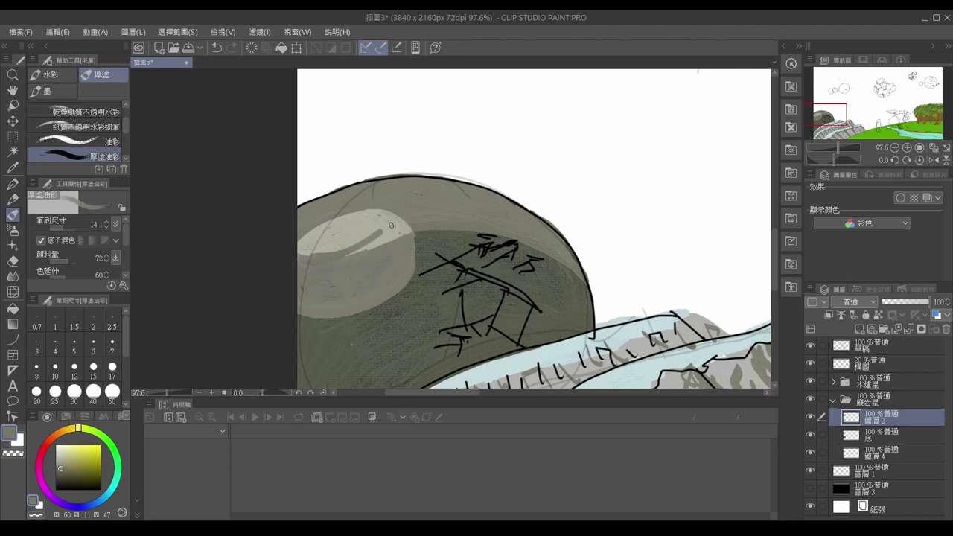
- Paint short olive ridges (H 55, S 11, V 44) radiating outward from the crater's lower and right rim at brush size 9.5
key(bracketleft)
scroll(374, 312, up, 3)
drag(466, 149, 509, 185)
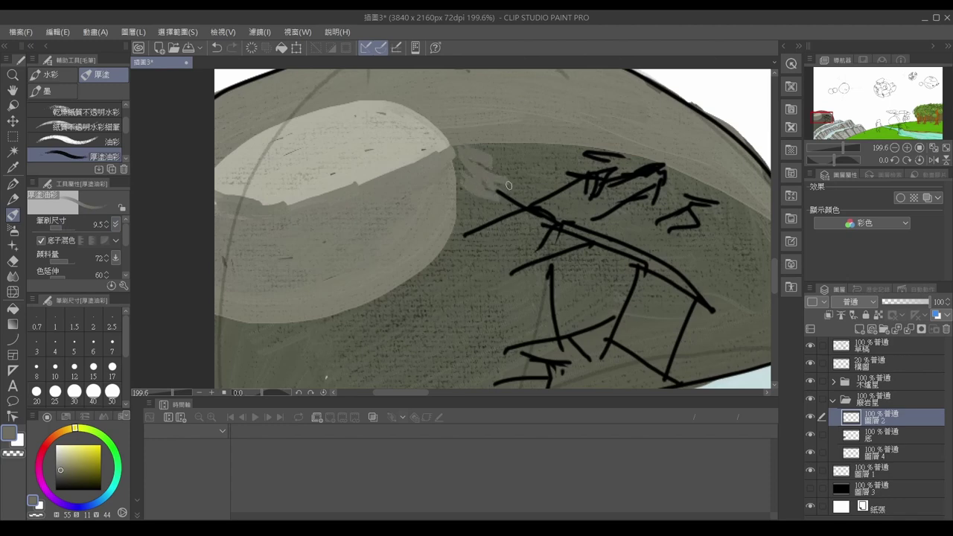
drag(224, 329, 246, 364)
drag(275, 328, 388, 339)
mouse_move(432, 276)
mouse_down()
mouse_move(495, 198)
mouse_move(357, 316)
mouse_up()
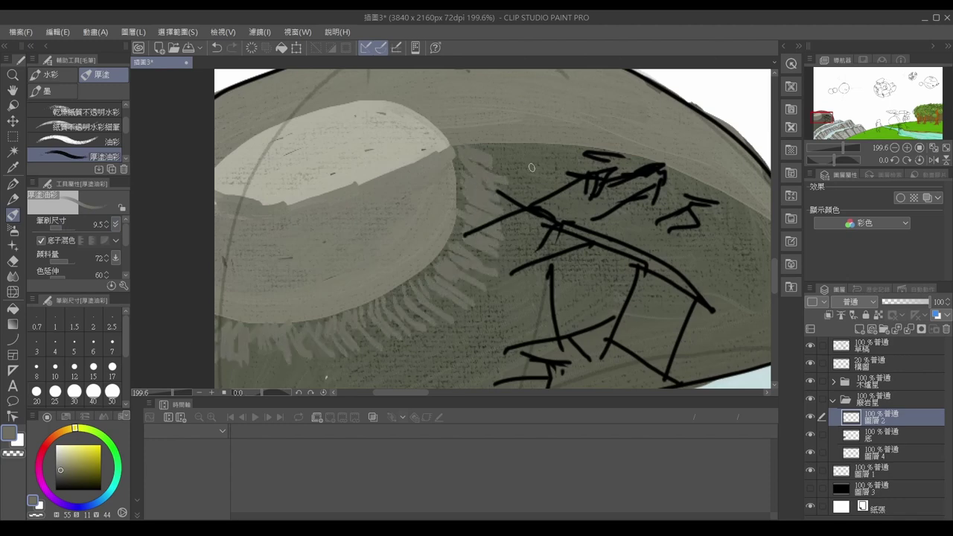
- Darken the crater's upper-right and left rim with dark olive strokes (H 74, S 14, V 37)
alt+click(532, 168)
drag(462, 149, 417, 110)
drag(257, 202, 216, 182)
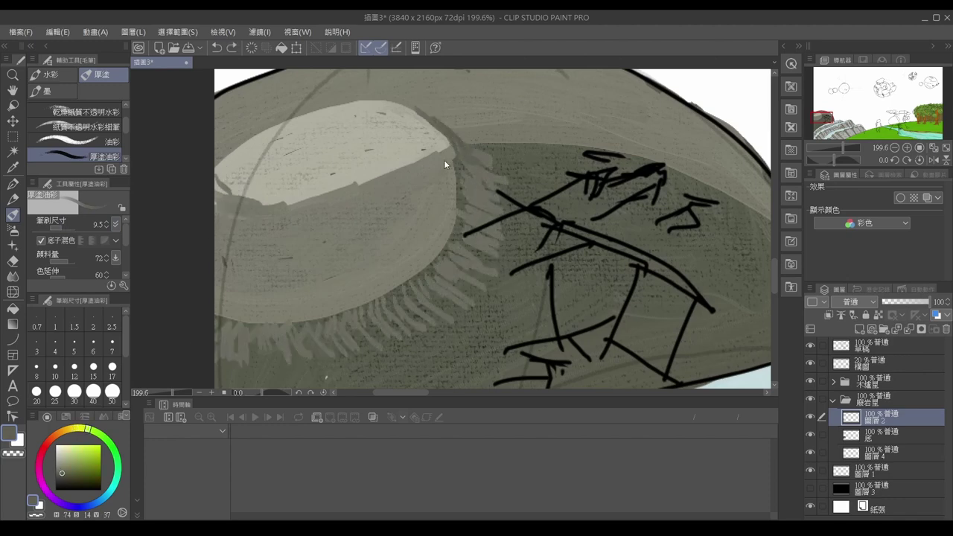
- Add short grey-olive strokes along the inside of the crater's upper rim and reduce the brush size to 2
alt+click(395, 215)
drag(250, 141, 216, 179)
mouse_move(298, 122)
mouse_down()
mouse_move(409, 104)
mouse_move(447, 149)
mouse_up()
key(bracketleft)
key(bracketleft)
key(bracketleft)
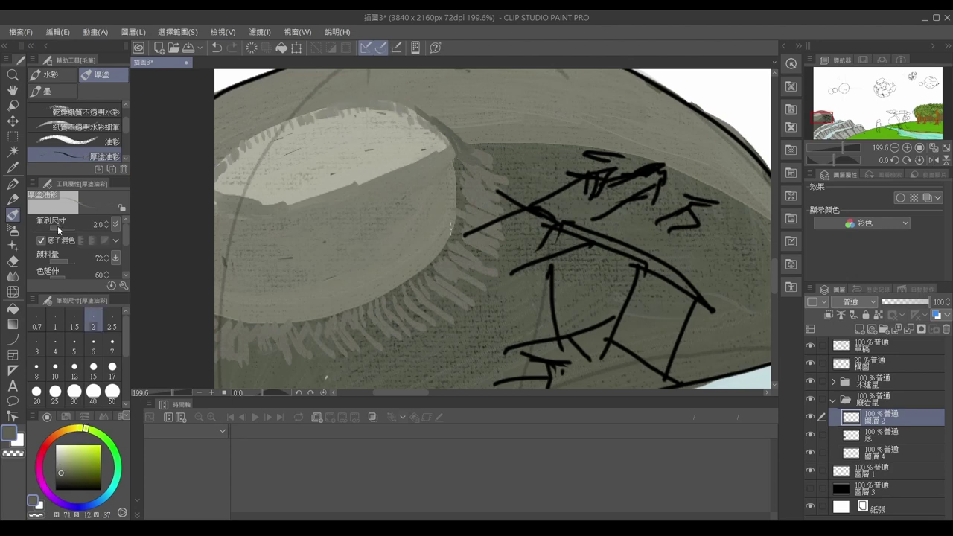
drag(216, 156, 272, 126)
drag(216, 162, 417, 106)
key(ctrl+z)
key(ctrl+z)
- Outline the crater's upper rim and add short inward hatch strokes along it at brush size 3.5
key(bracketright)
mouse_move(307, 112)
mouse_down()
mouse_move(408, 99)
mouse_move(238, 134)
mouse_up()
mouse_move(462, 138)
mouse_down()
mouse_move(443, 115)
mouse_move(398, 123)
mouse_up()
alt+click(402, 131)
drag(431, 148, 421, 131)
drag(322, 130, 320, 117)
drag(350, 128, 349, 109)
drag(268, 153, 256, 134)
drag(223, 178, 240, 164)
- Hatch the inside of the crater's right and lower rim with dark olive strokes (H 73, S 16, V 35)
alt+click(447, 172)
mouse_move(428, 150)
mouse_down()
mouse_move(451, 160)
mouse_move(452, 193)
mouse_up()
mouse_move(411, 202)
mouse_down()
mouse_move(454, 234)
mouse_move(451, 242)
mouse_up()
mouse_move(218, 291)
mouse_down()
mouse_move(253, 316)
mouse_move(328, 320)
mouse_up()
drag(359, 292, 320, 308)
mouse_move(440, 240)
mouse_down()
mouse_move(383, 274)
mouse_move(387, 283)
mouse_up()
drag(411, 275, 331, 311)
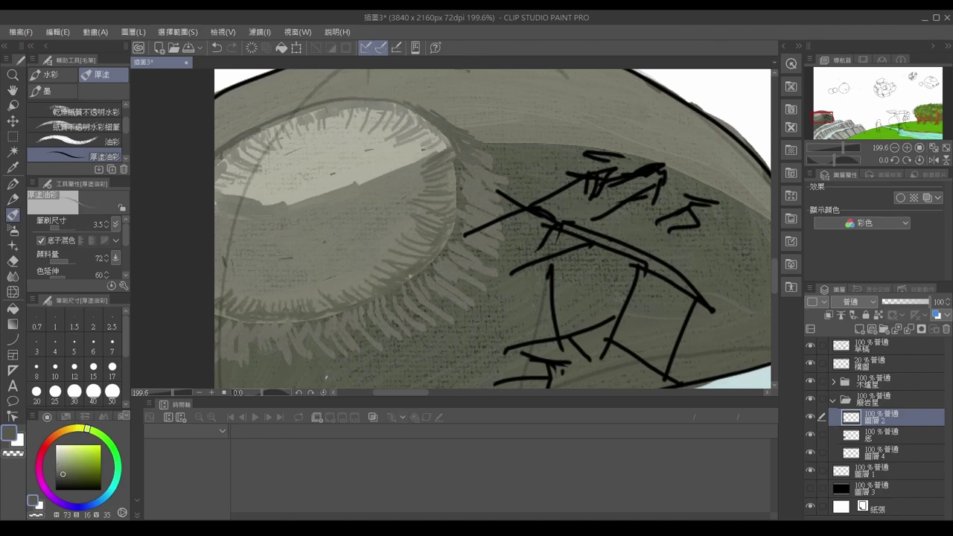
drag(456, 195, 419, 250)
- Extend the ridges outside the crater's lower and right rim with fine olive strokes (H 55, S 10, V 42)
scroll(454, 228, down, 5)
scroll(454, 228, up, 3)
alt+click(335, 223)
drag(269, 277, 260, 299)
drag(320, 258, 284, 290)
drag(476, 212, 431, 272)
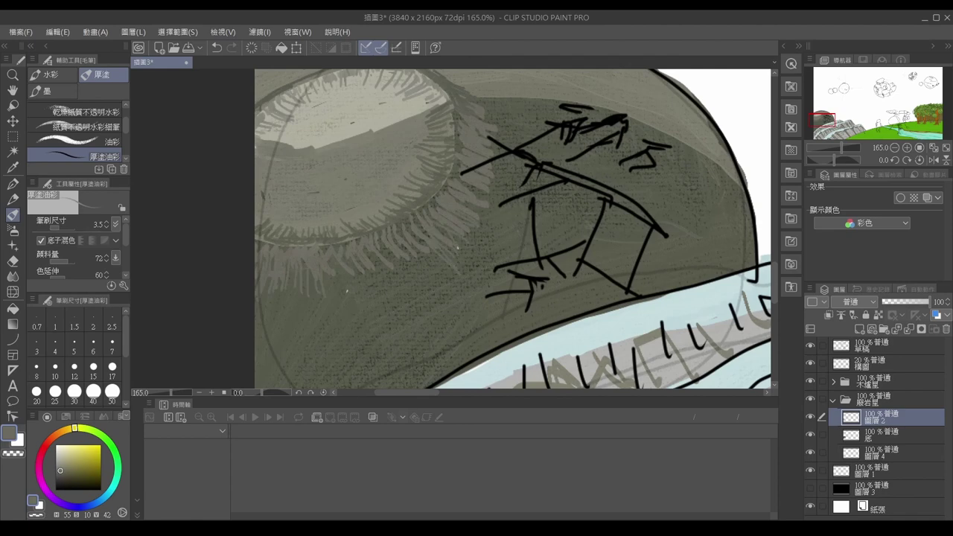
drag(461, 227, 424, 273)
mouse_move(423, 244)
mouse_down()
mouse_move(396, 287)
mouse_move(363, 299)
mouse_up()
drag(347, 267, 324, 298)
scroll(337, 348, down, 3)
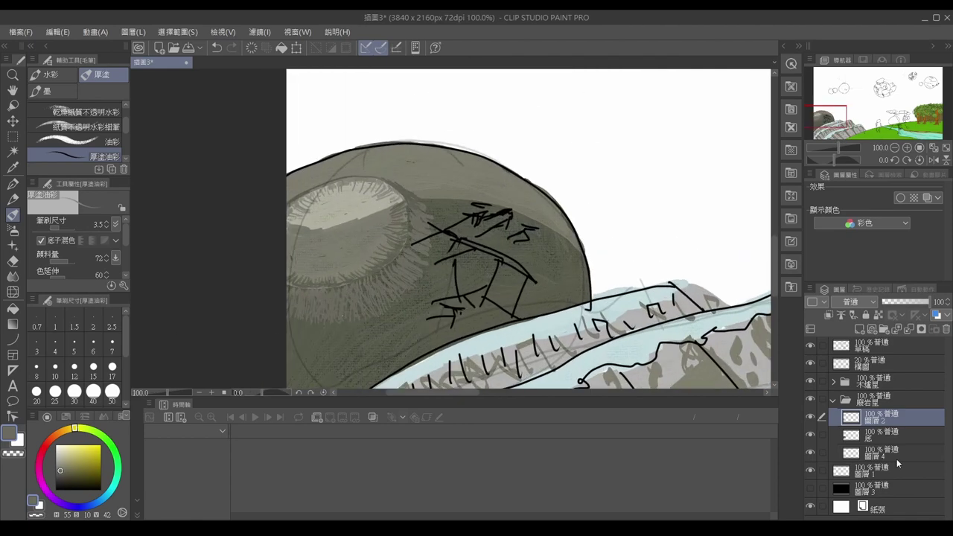
- Erase a shallow crater notch into the planet's top edge on layer 底 and add dark corner strokes and pale spikes inside it
key(e)
key(alt+bracketleft)
key(b)
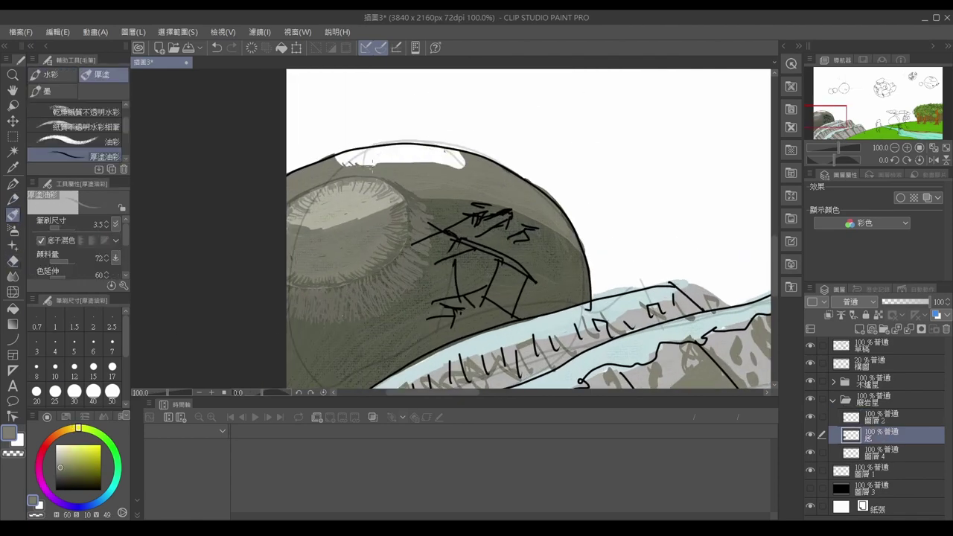
alt+click(356, 158)
key(ctrl+z)
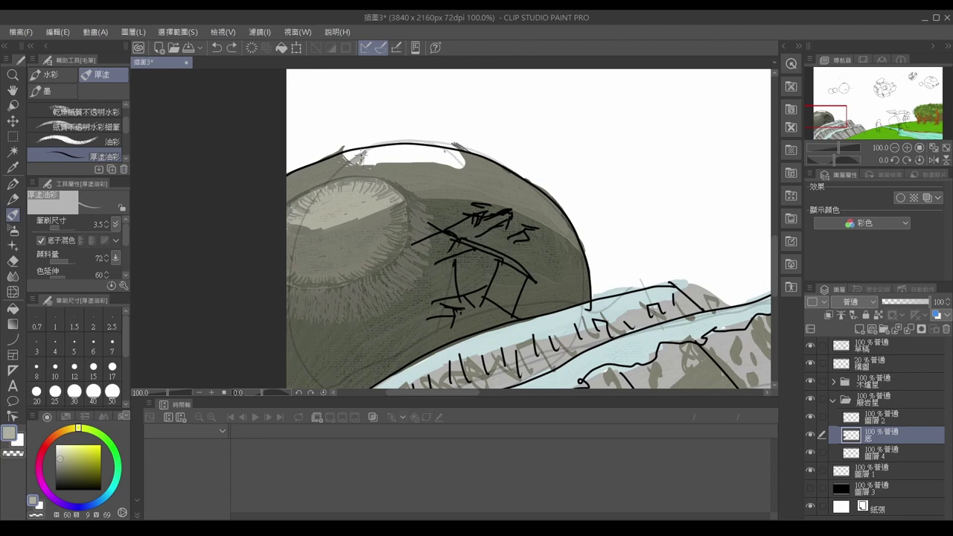
alt+click(350, 156)
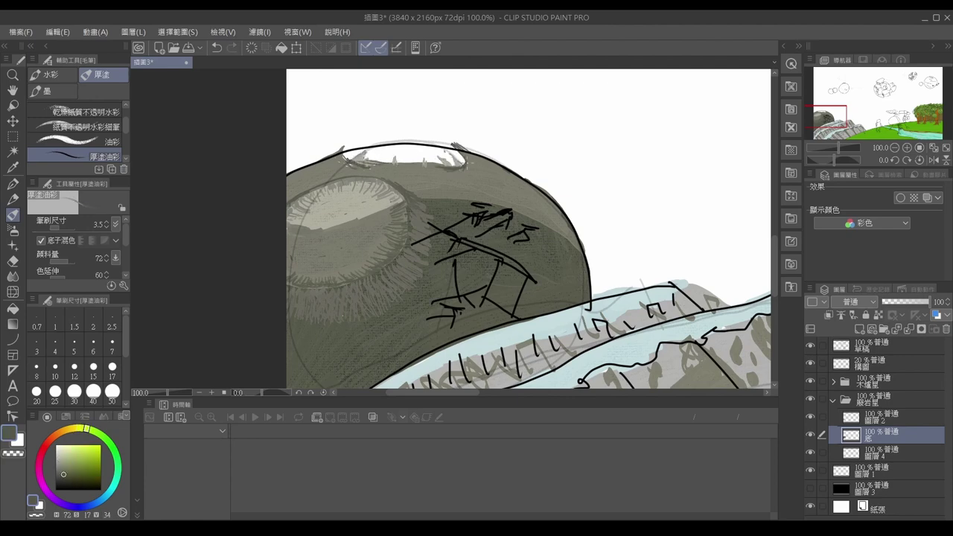
- Paint the notch's raised corners and lower rim in dark olive (H 72, S 17, V 34) at brush size 3.5
scroll(461, 160, up, 5)
mouse_move(535, 107)
mouse_down()
mouse_move(579, 140)
mouse_move(461, 180)
mouse_up()
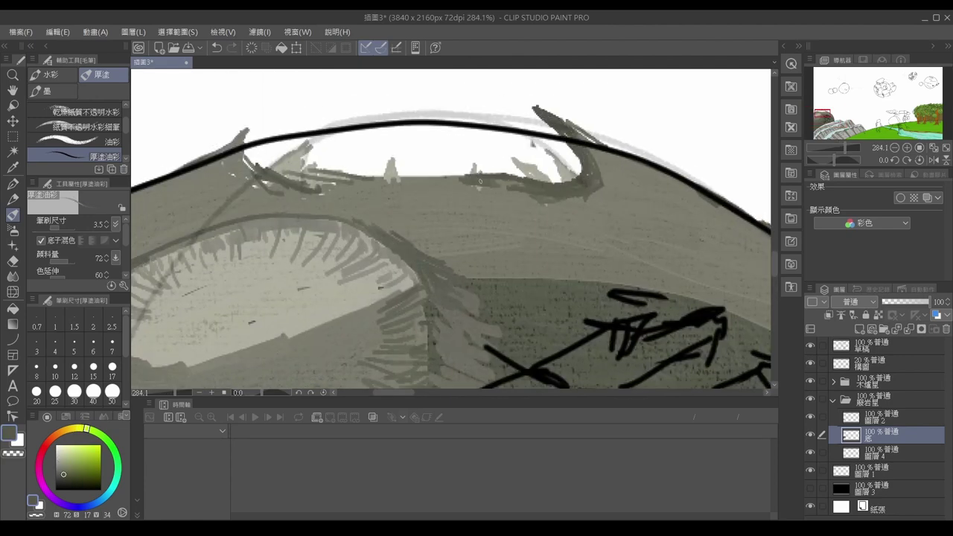
mouse_move(277, 110)
mouse_down()
mouse_move(242, 149)
mouse_move(253, 175)
mouse_move(475, 186)
mouse_up()
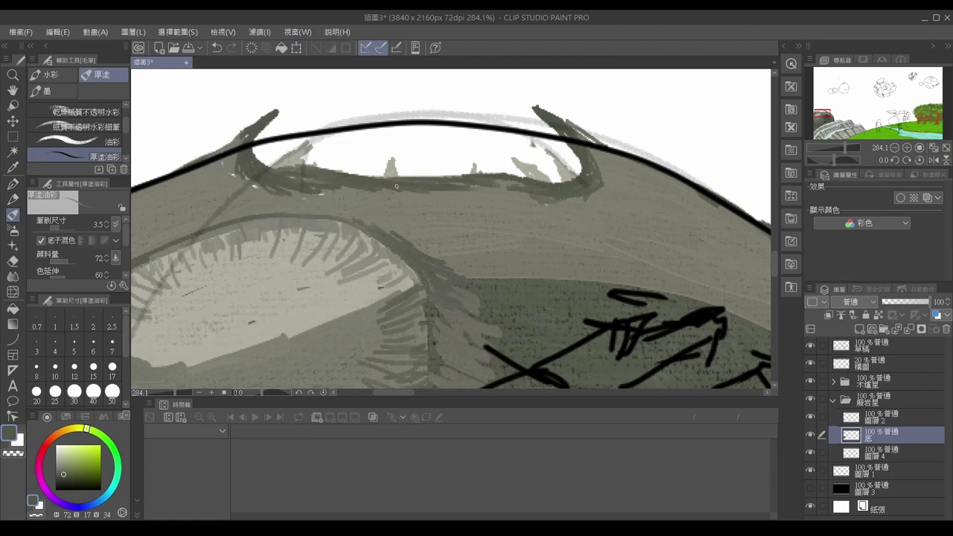
- Add short dark hatch strokes radiating outward from the sides and lower rim of the planet's top notch
drag(223, 158, 236, 192)
drag(355, 190, 358, 207)
drag(468, 192, 469, 215)
drag(517, 194, 519, 213)
drag(590, 138, 615, 168)
scroll(615, 168, down, 5)
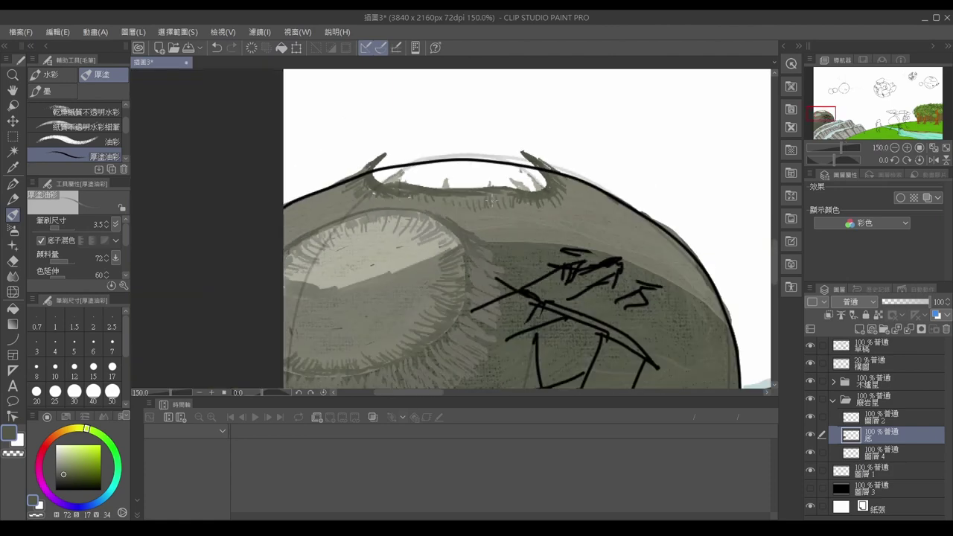
- Erase the planet's upper and right edges on layer 底 into an uneven rocky outline with the hard eraser at size 14.1
scroll(521, 223, up, 2)
scroll(505, 110, up, 1)
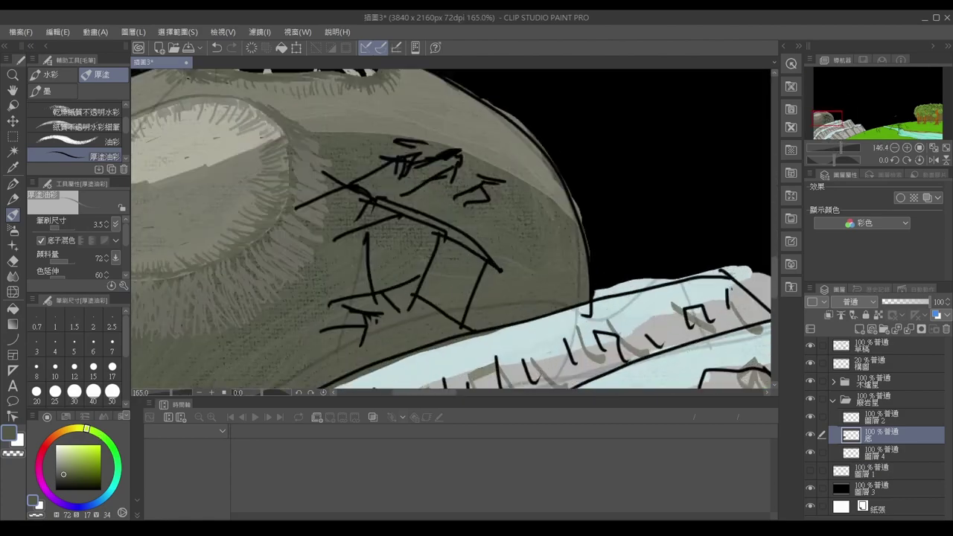
ctrl+shift+click(505, 110)
key(e)
ctrl+shift+click(506, 108)
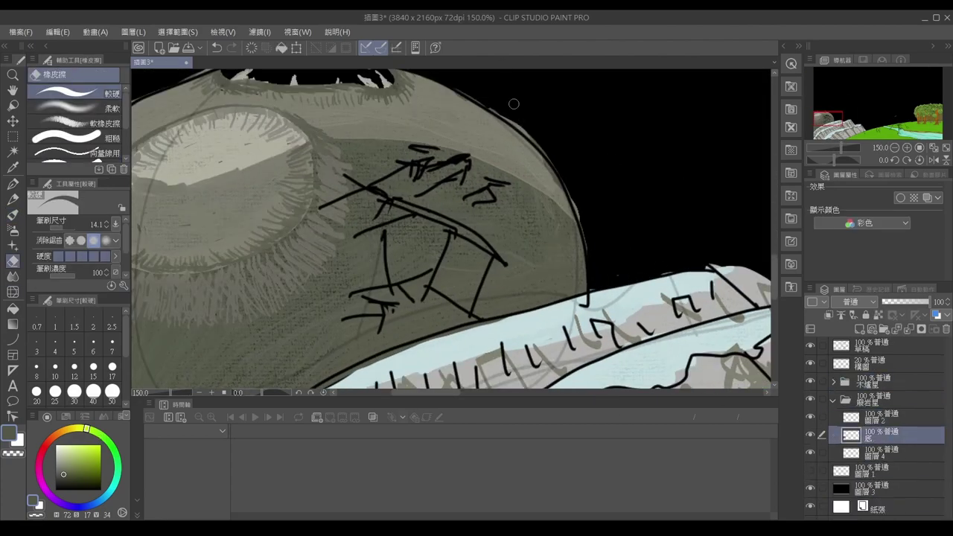
mouse_move(506, 108)
mouse_down()
mouse_move(573, 198)
mouse_move(590, 290)
mouse_up()
drag(513, 133, 479, 99)
mouse_move(556, 183)
mouse_down()
mouse_move(582, 245)
mouse_move(588, 294)
mouse_up()
scroll(351, 157, down, 1)
mouse_move(356, 160)
mouse_down()
mouse_move(328, 212)
mouse_move(371, 177)
mouse_up()
drag(431, 170, 530, 179)
scroll(530, 179, up, 1)
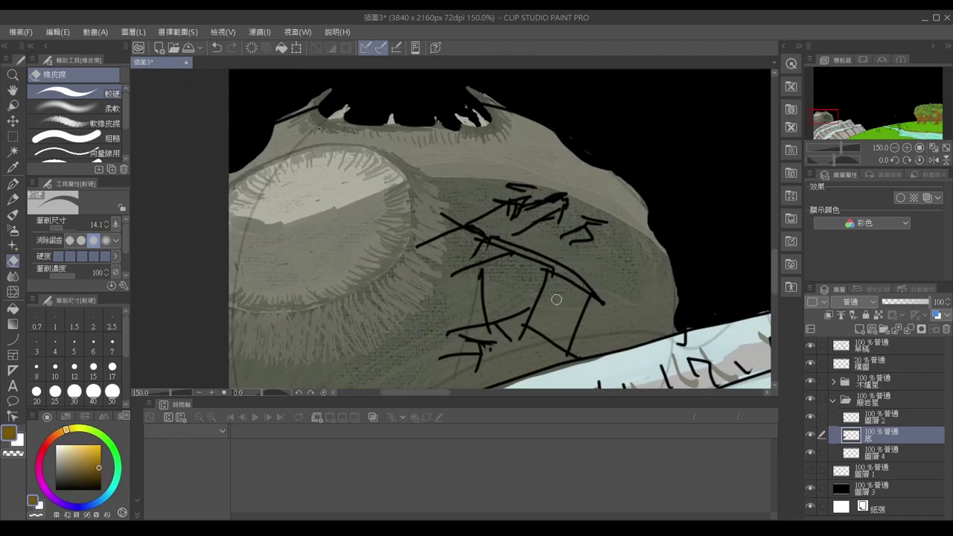
- Hide the line sketch and, on a new layer, paint an ochre beam-and-wedge structure (H 42, S 96, V 49), hatching its panels in darker brown
key(b)
key(bracketleft)
key(ctrl+shift+n)
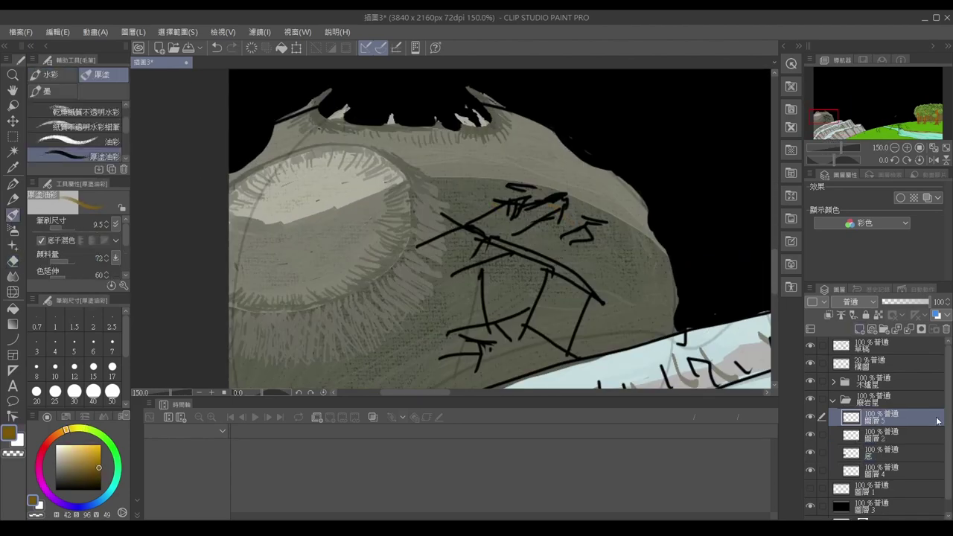
key(ctrl+comma)
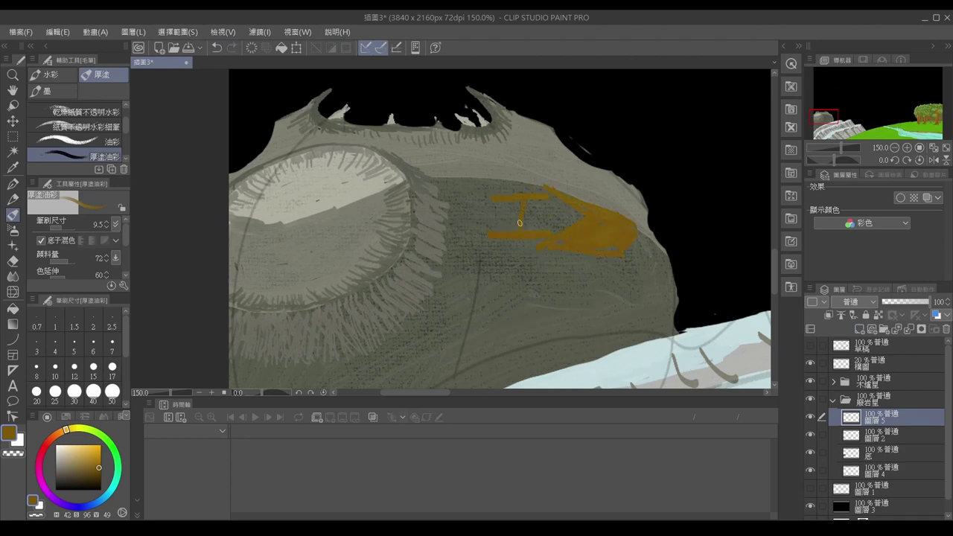
drag(520, 222, 587, 251)
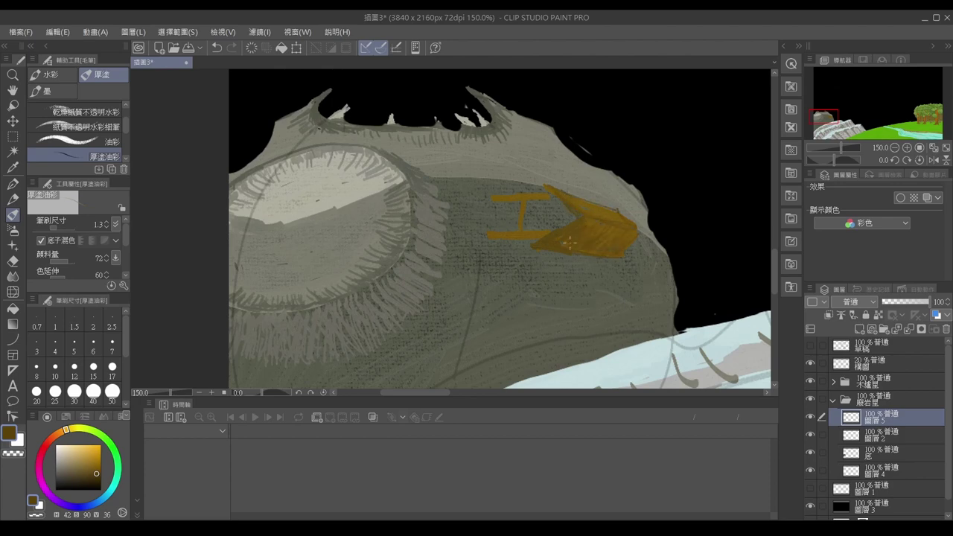
mouse_move(546, 197)
mouse_down()
mouse_move(499, 216)
mouse_move(567, 216)
mouse_up()
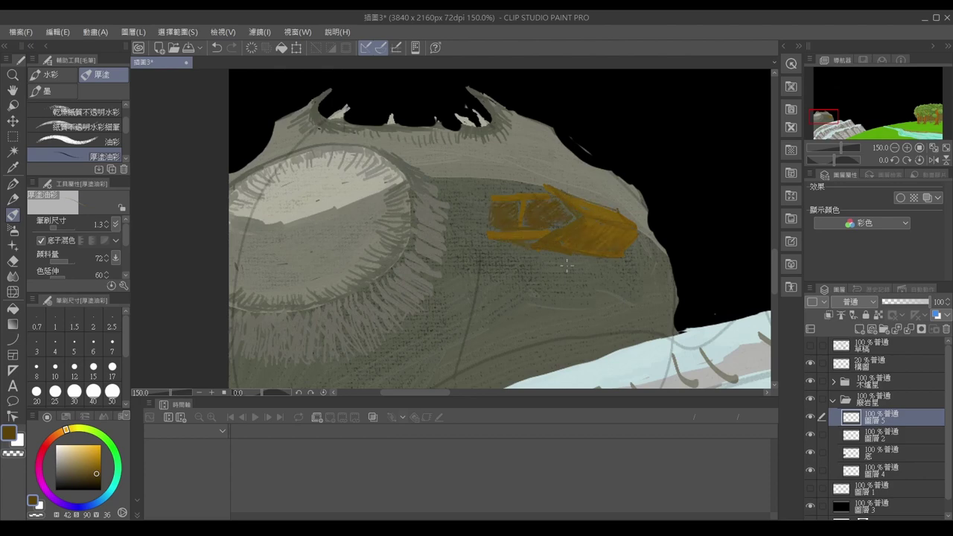
- Move the ochre structure so it juts past the planet's right edge, scale it down, and clear the selection
scroll(567, 264, down, 5)
scroll(383, 237, up, 5)
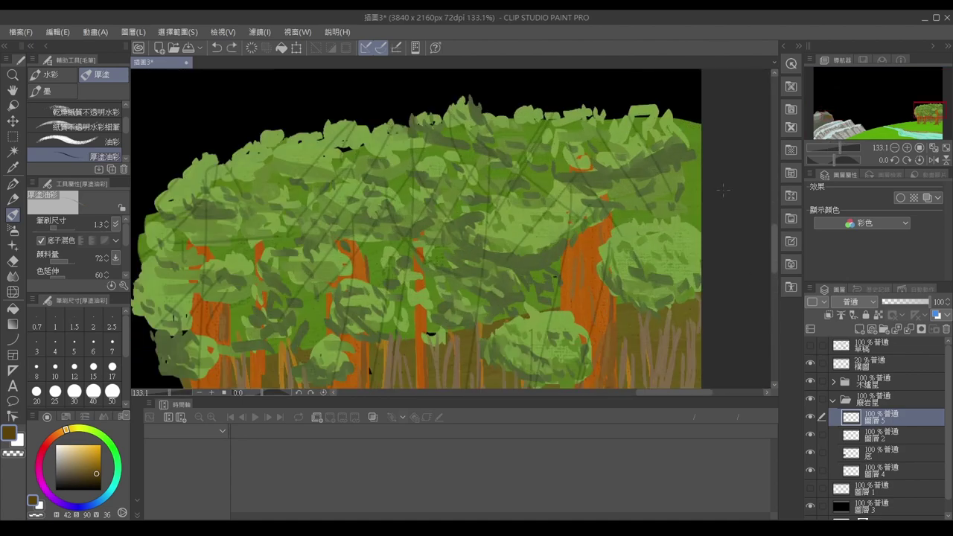
scroll(722, 190, down, 3)
scroll(435, 244, up, 4)
key(m)
scroll(408, 255, down, 3)
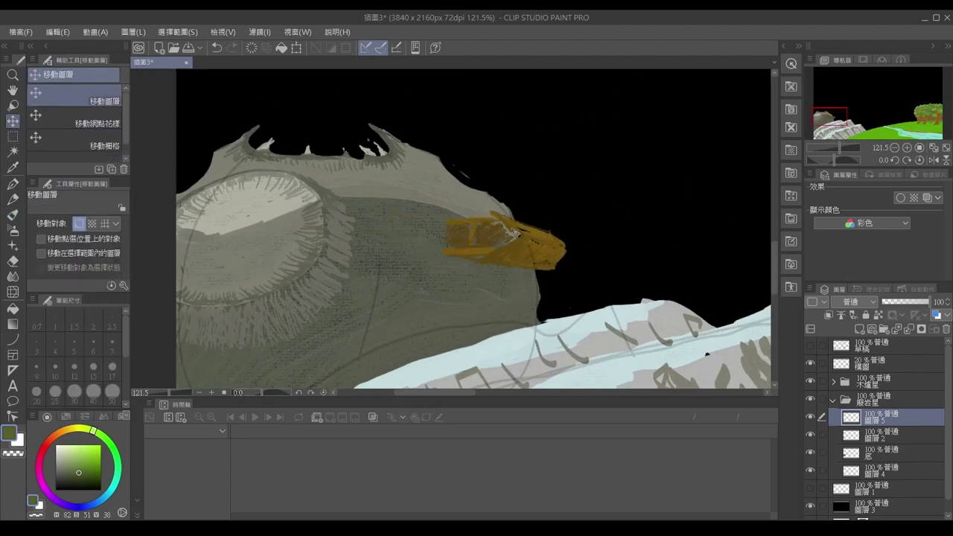
drag(239, 187, 549, 276)
mouse_move(419, 195)
mouse_down()
mouse_move(588, 284)
mouse_move(539, 257)
mouse_up()
key(ctrl+t)
key(Return)
scroll(398, 222, up, 2)
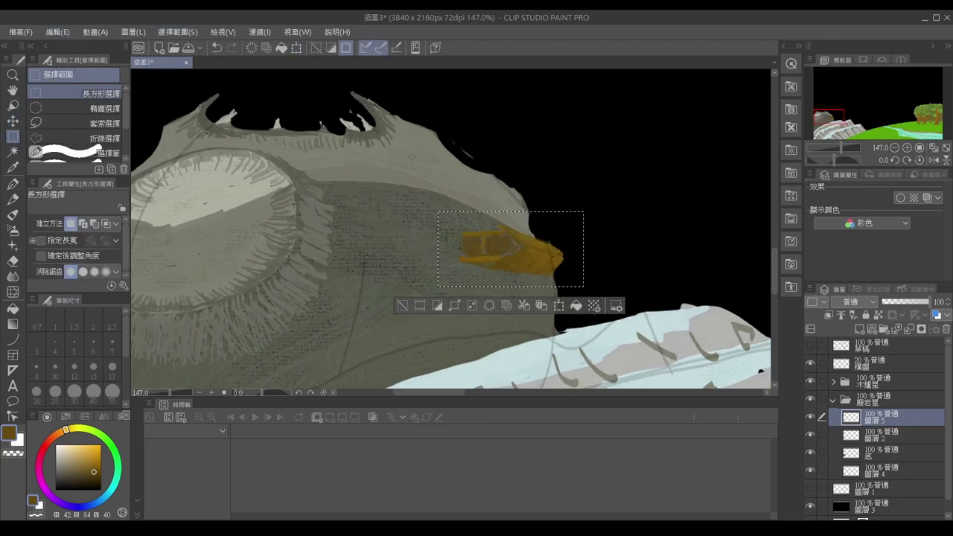
key(/)
click(399, 222)
key(b)
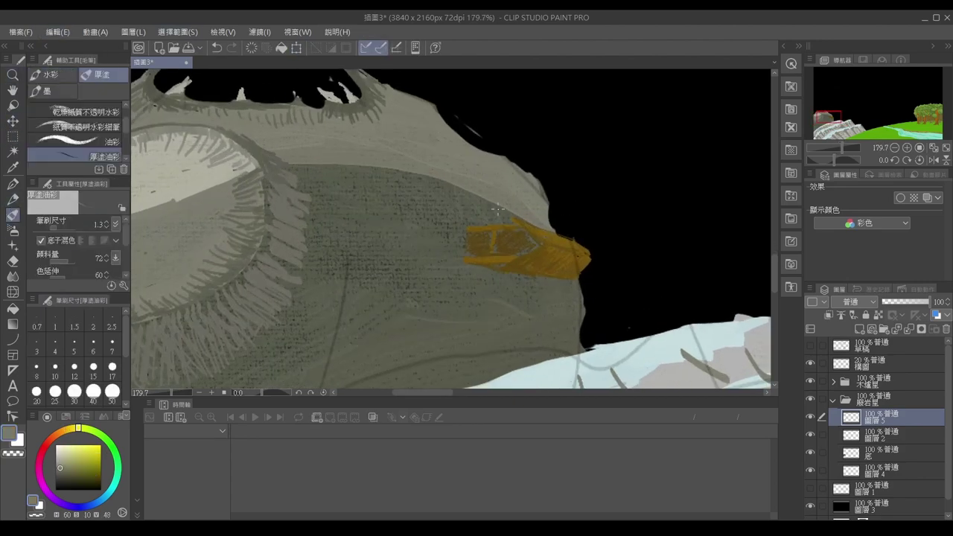
- Draw a thin pale crater outline around the ochre structure at brush size 1.3 and add a lighter accent to its upper rim
key(ctrl+z)
mouse_move(466, 204)
mouse_down()
mouse_move(551, 302)
mouse_move(577, 279)
mouse_up()
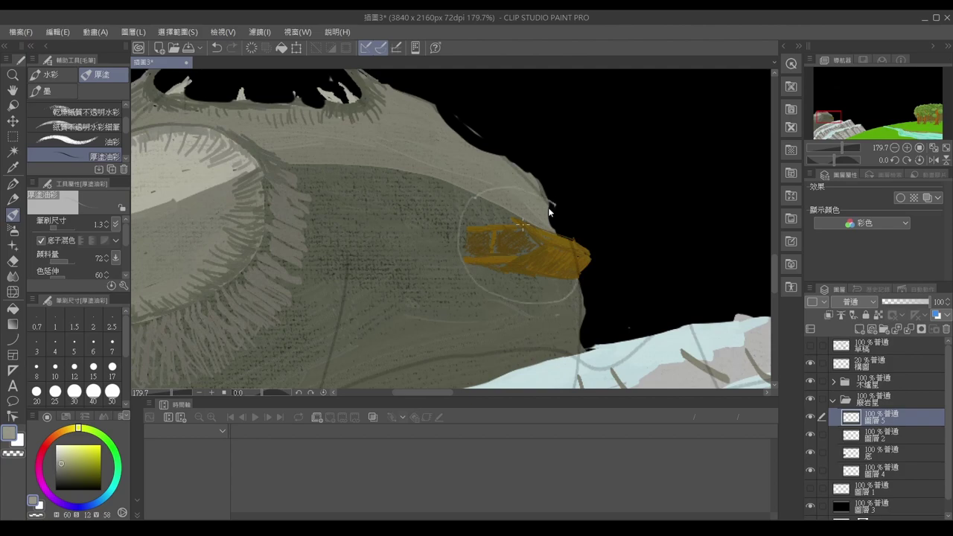
scroll(521, 223, up, 3)
scroll(522, 223, down, 3)
scroll(522, 224, up, 5)
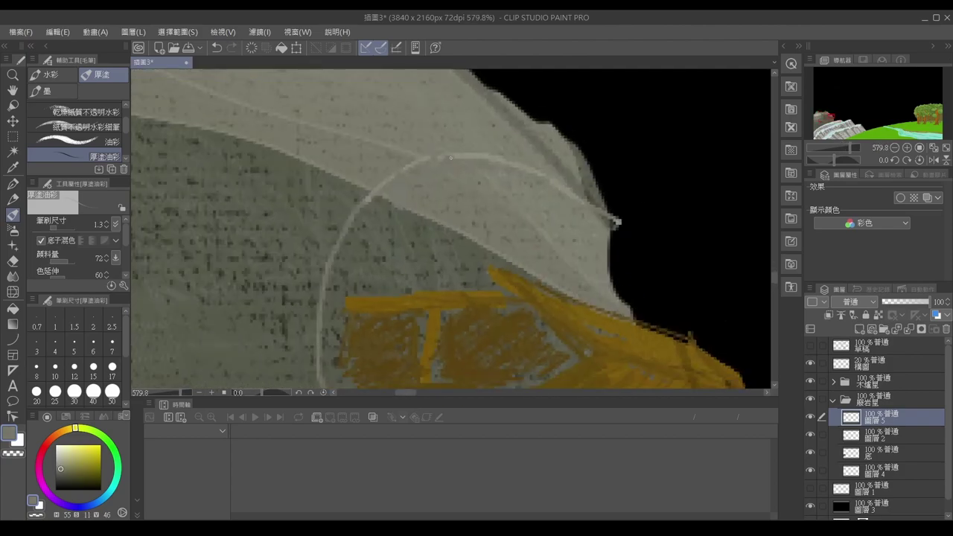
scroll(451, 157, down, 5)
alt+click(176, 218)
scroll(476, 224, up, 5)
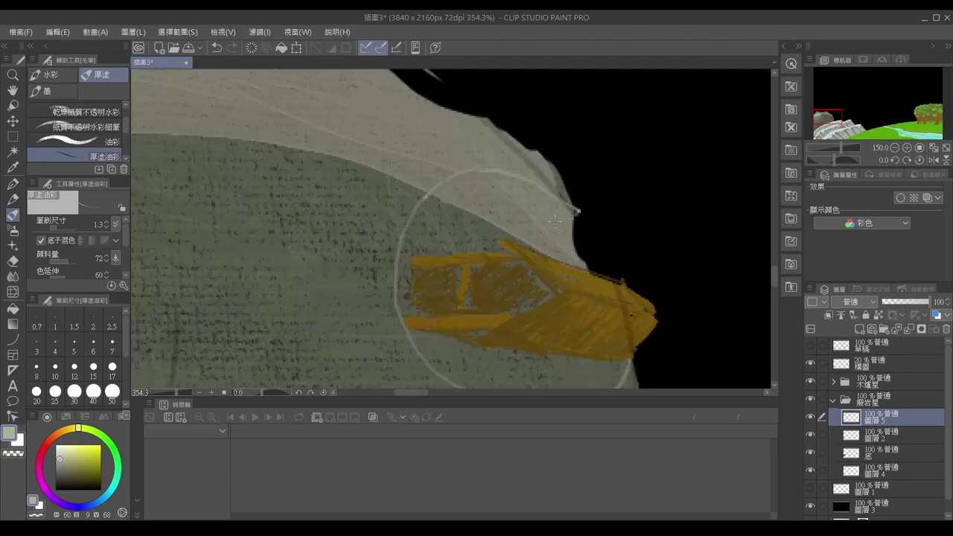
drag(399, 192, 424, 189)
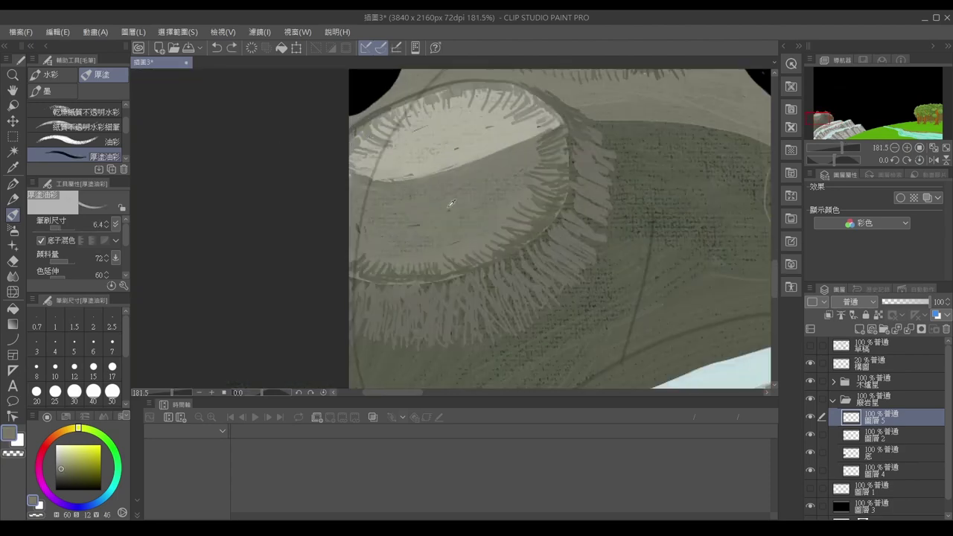
- Paint over the large crater's bright inner area with olive-grey at brush size 6.4, leaving a narrow pale band under the upper rim
mouse_move(551, 123)
mouse_down()
mouse_move(365, 168)
mouse_move(402, 138)
mouse_up()
drag(521, 134, 370, 182)
alt+click(395, 218)
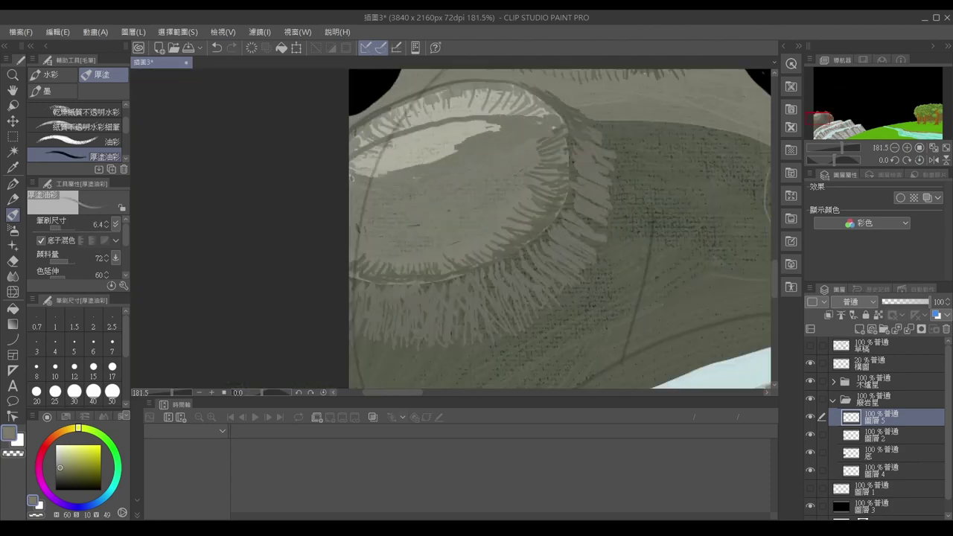
mouse_move(480, 123)
mouse_down()
mouse_move(358, 177)
mouse_move(483, 147)
mouse_up()
key(ctrl+z)
drag(417, 126, 357, 171)
key(ctrl+z)
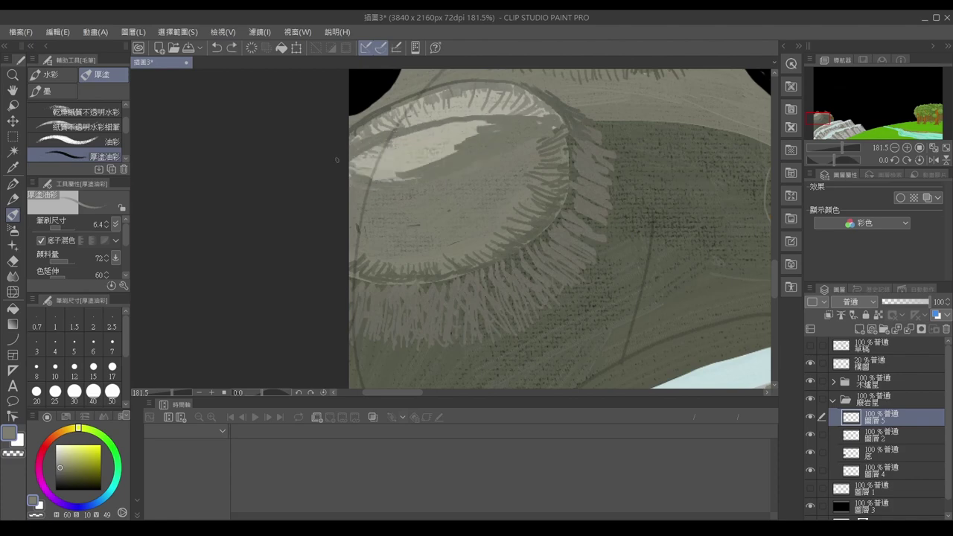
drag(454, 148, 358, 179)
mouse_move(484, 123)
mouse_down()
mouse_move(387, 160)
mouse_move(536, 112)
mouse_up()
key(ctrl+z)
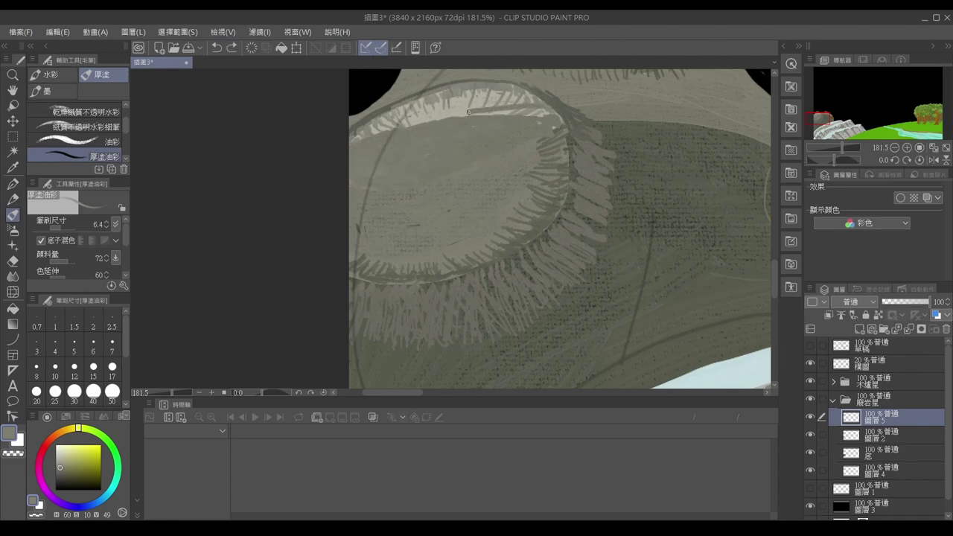
drag(439, 118, 540, 111)
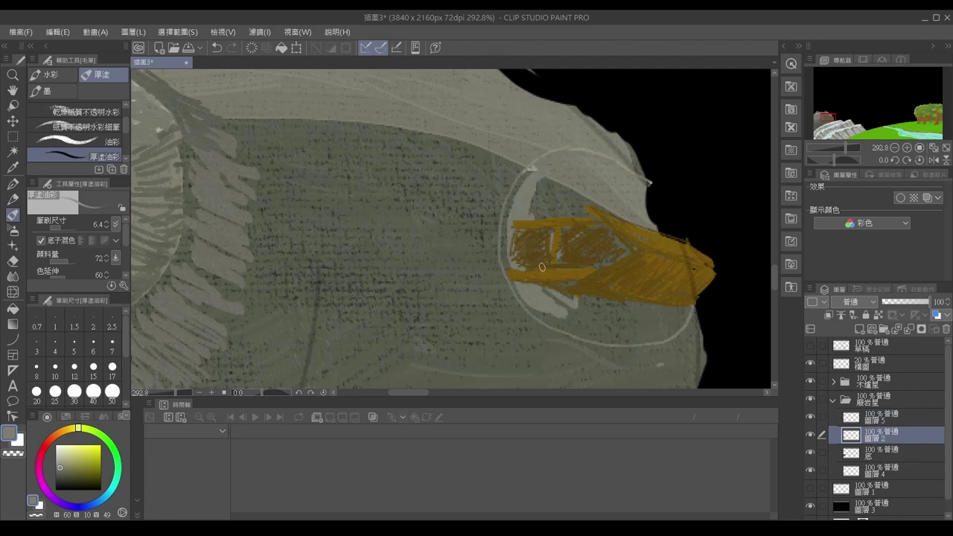
- Fill the small crater behind the ochre structure with pale grey on layer 底, using broad strokes
key(alt+bracketleft)
key(bracketright)
key(bracketright)
key(bracketright)
drag(532, 189, 579, 281)
key(ctrl+z)
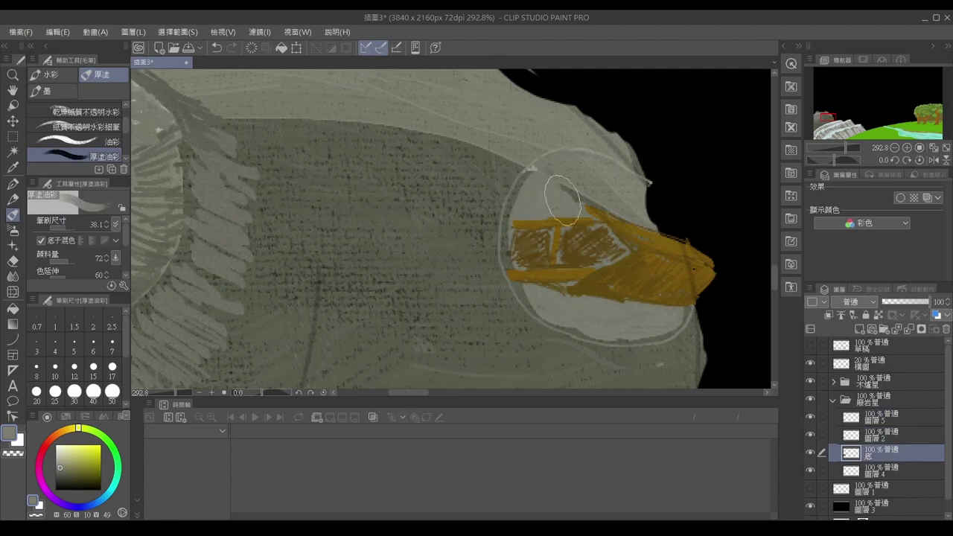
key(bracketleft)
key(bracketleft)
key(bracketleft)
key(bracketleft)
mouse_move(535, 304)
mouse_down()
mouse_move(555, 323)
mouse_move(620, 336)
mouse_move(682, 320)
mouse_up()
- Add short grey ridge strokes radiating around the small crater's side and lower rim at brush size 2.4
alt+click(194, 209)
key(bracketleft)
key(bracketleft)
mouse_move(475, 253)
mouse_down()
mouse_move(496, 178)
mouse_move(490, 224)
mouse_move(467, 277)
mouse_up()
drag(490, 275, 505, 273)
drag(689, 329, 659, 355)
drag(658, 348, 633, 358)
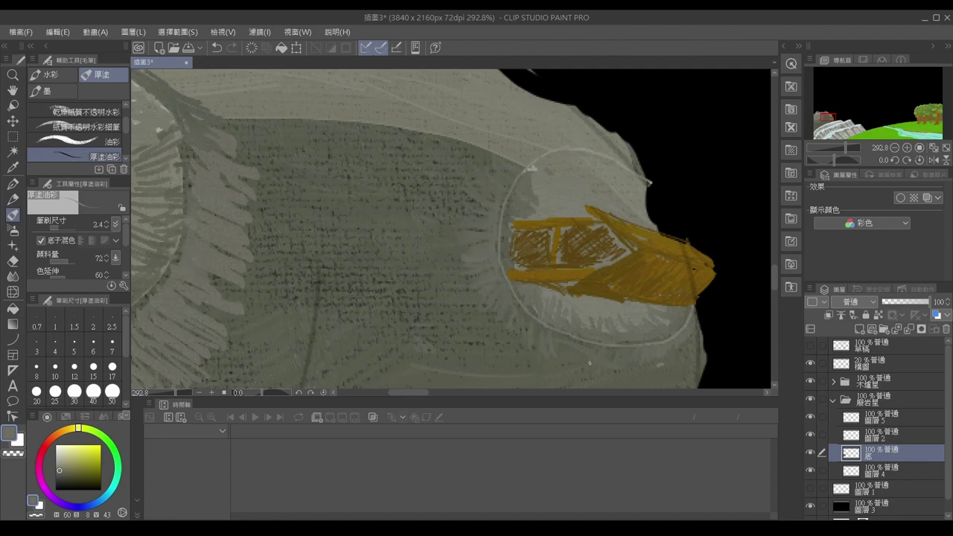
- Add fine pale strokes (H 56, S 9, V 65) inside the small crater's upper rim at brush size 2.4
alt+click(530, 157)
scroll(659, 198, up, 3)
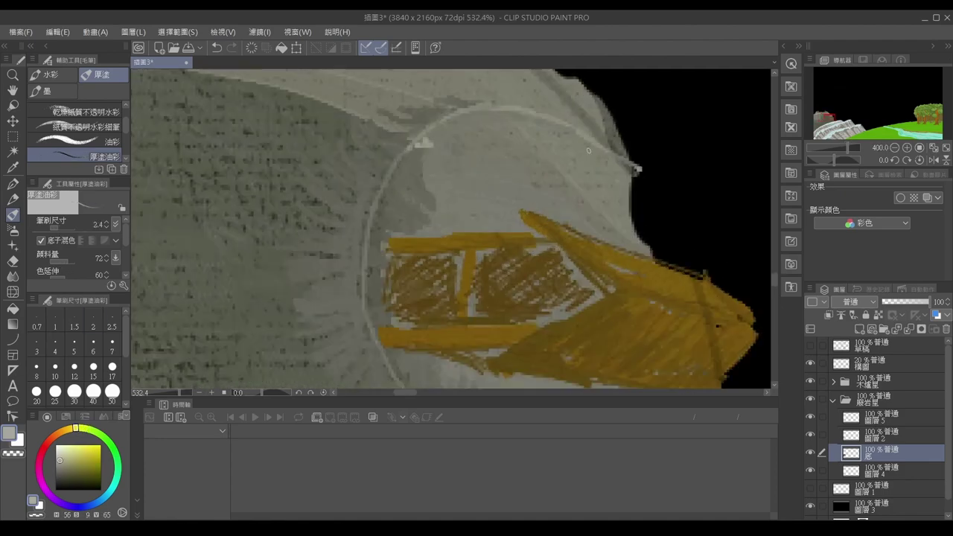
mouse_move(450, 157)
mouse_down()
mouse_move(536, 149)
mouse_move(633, 222)
mouse_up()
drag(461, 135, 565, 157)
scroll(566, 158, down, 3)
scroll(521, 216, up, 2)
- Dab muted green foliage (H 83, S 47, V 42) above and below the ochre structure on layer 圖層 2 at brush size 9.5
alt+click(521, 216)
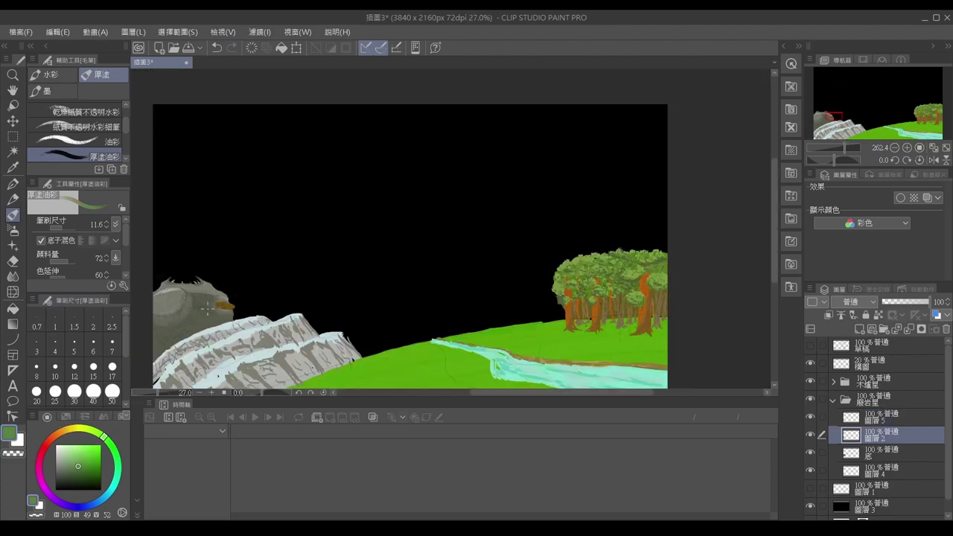
scroll(636, 250, down, 10)
alt+click(650, 262)
scroll(216, 305, up, 10)
drag(244, 229, 255, 243)
mouse_move(222, 237)
mouse_down()
mouse_move(273, 254)
mouse_move(257, 258)
mouse_up()
drag(249, 350, 280, 362)
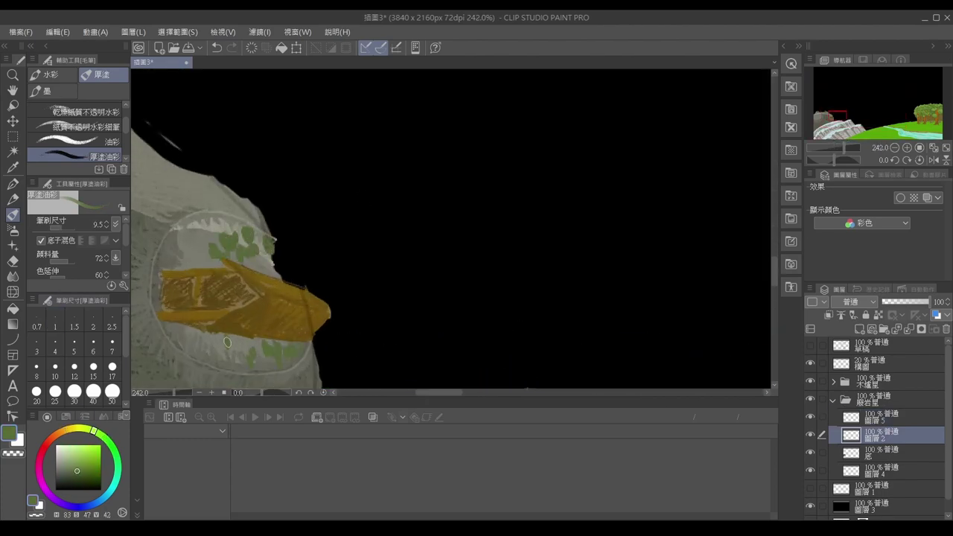
drag(274, 216, 288, 243)
drag(226, 336, 237, 348)
- Paint thin brown branches beneath the crater foliage and a wispy grey trail off the structure's tip
alt+click(269, 289)
scroll(269, 289, up, 3)
drag(321, 321, 413, 301)
drag(307, 158, 387, 143)
drag(267, 182, 300, 170)
scroll(557, 257, down, 10)
ctrl+shift+click(557, 257)
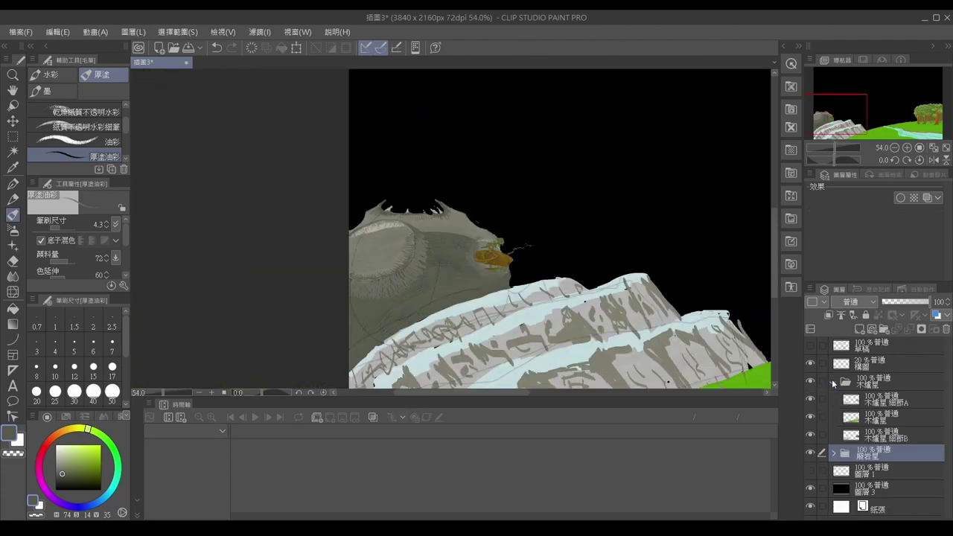
- Paint thin yellow-green moss lines (H 74, S 73, V 66) along the snowy terrace edges on layer 木爐星 細部A at brush size 4.3
scroll(557, 258, up, 5)
ctrl+shift+click(668, 322)
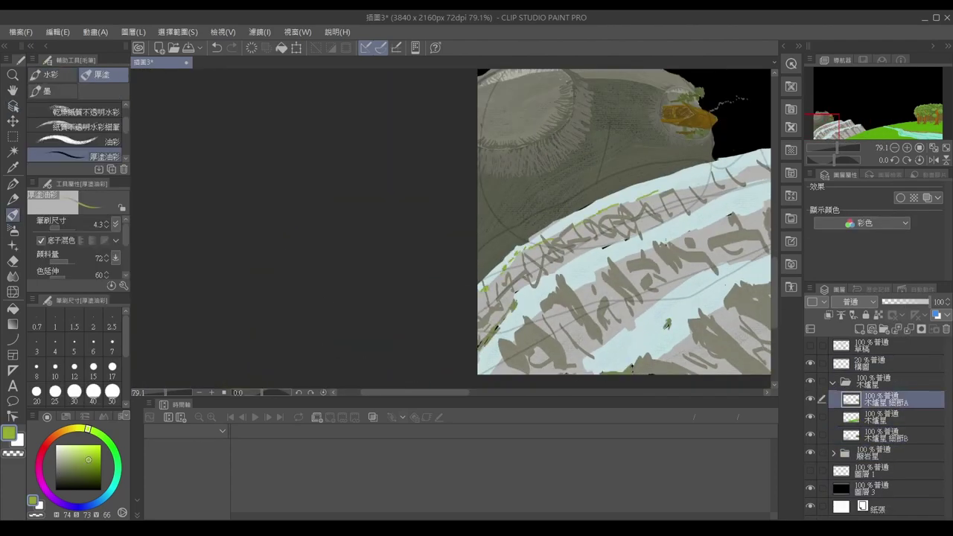
key(x)
key(ctrl+z)
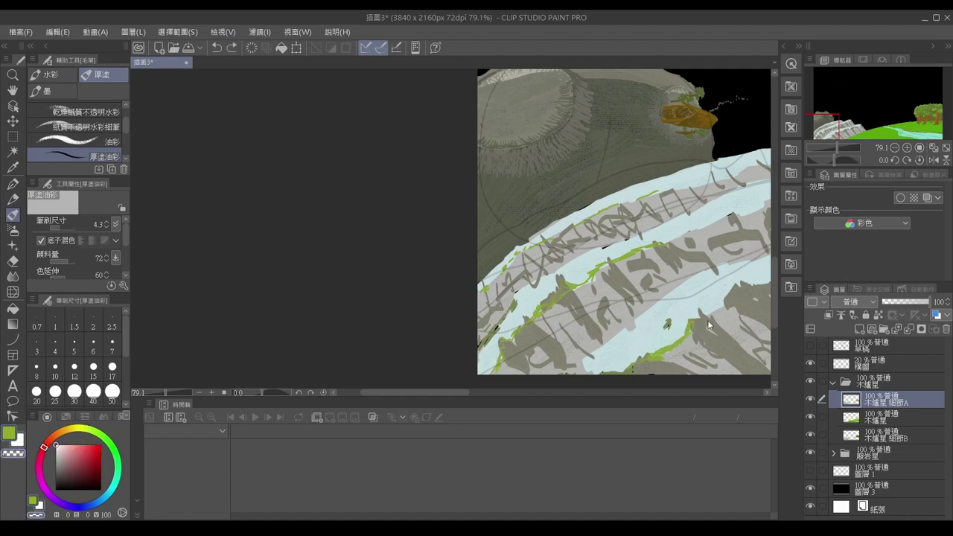
- Hide layer 構圖 and brush muted green strokes on layer 木爐星 across the grass beside the terraces and below the forest at size 7.8
scroll(511, 153, down, 5)
scroll(510, 154, up, 4)
scroll(510, 153, down, 3)
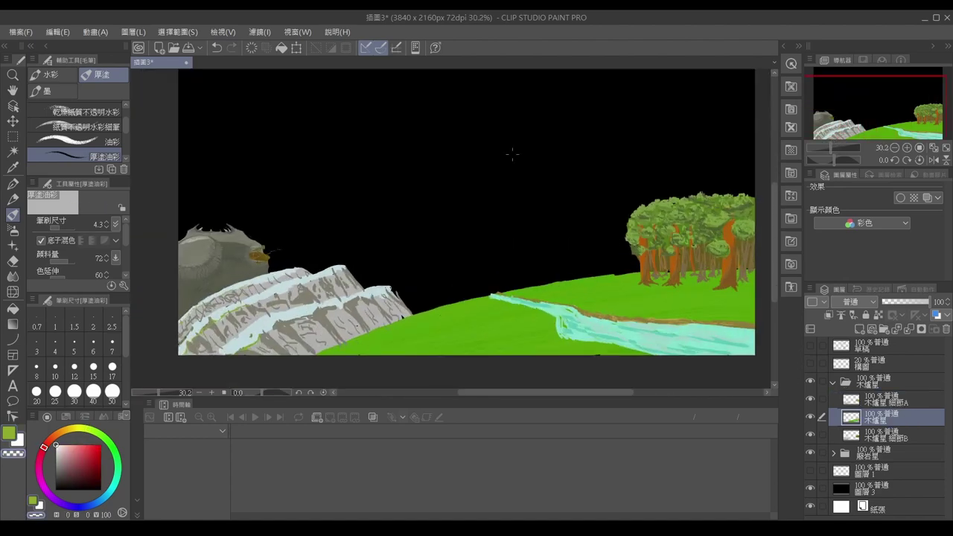
scroll(425, 315, up, 4)
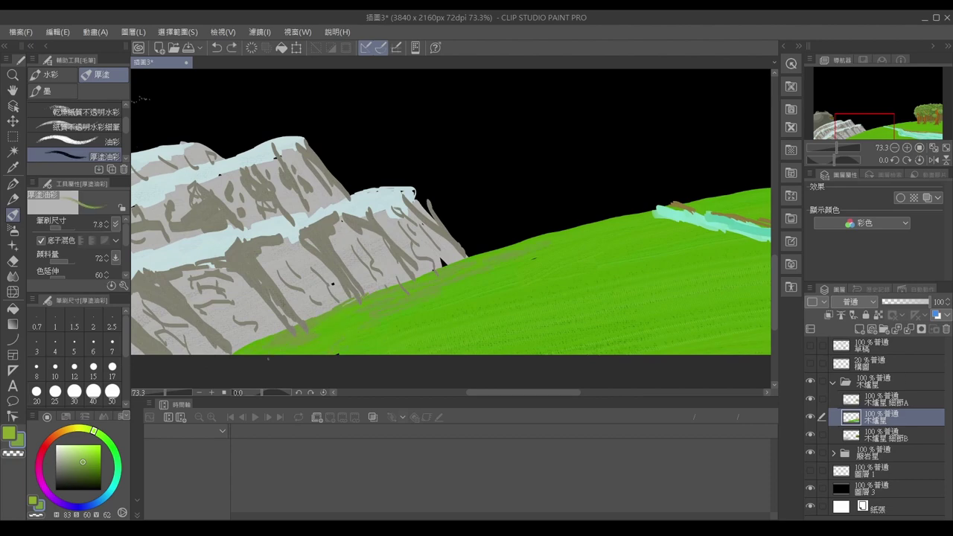
scroll(292, 233, down, 2)
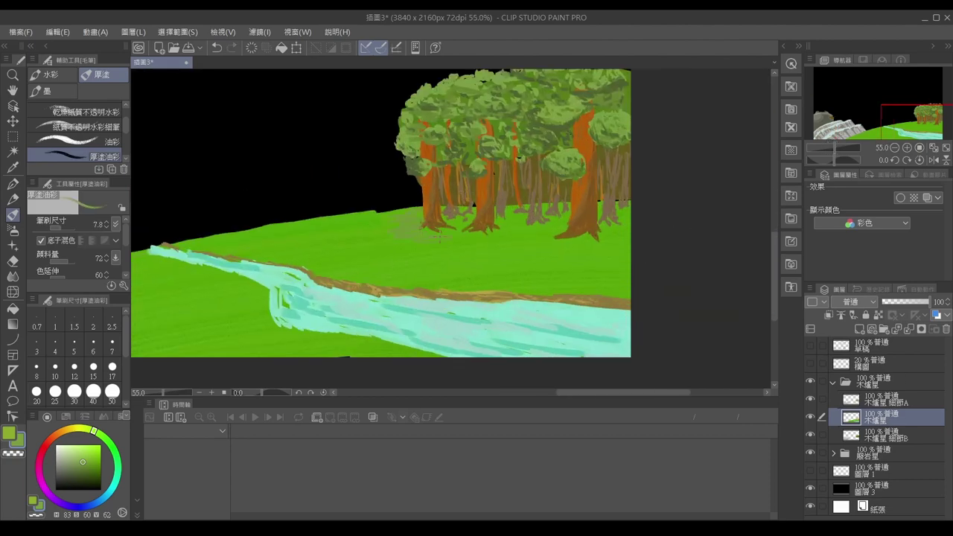
key(ctrl+z)
scroll(691, 146, down, 3)
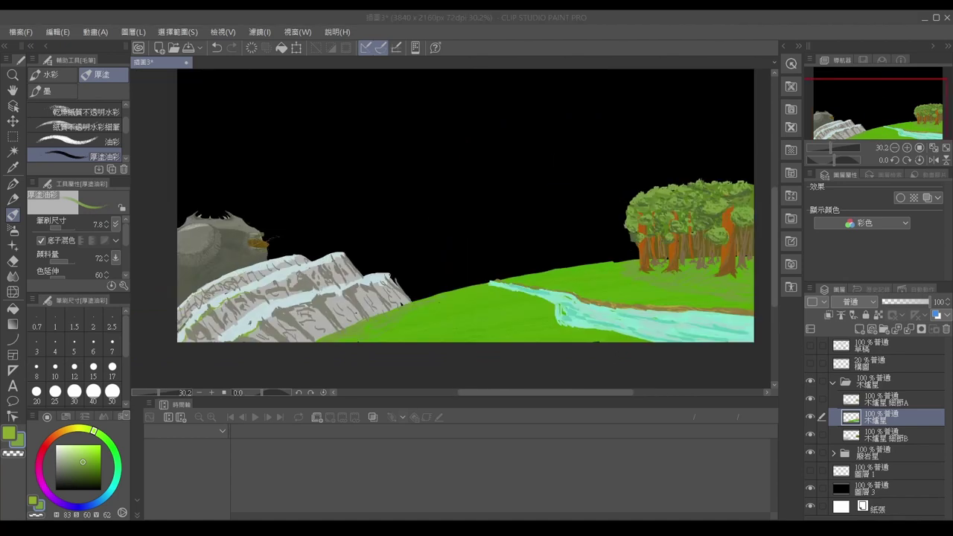
scroll(566, 234, up, 1)
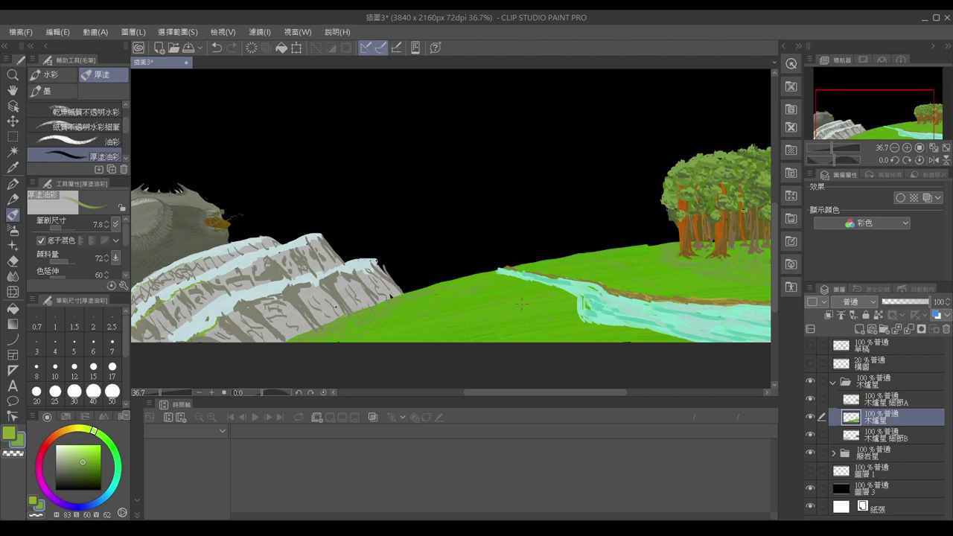
scroll(189, 204, up, 10)
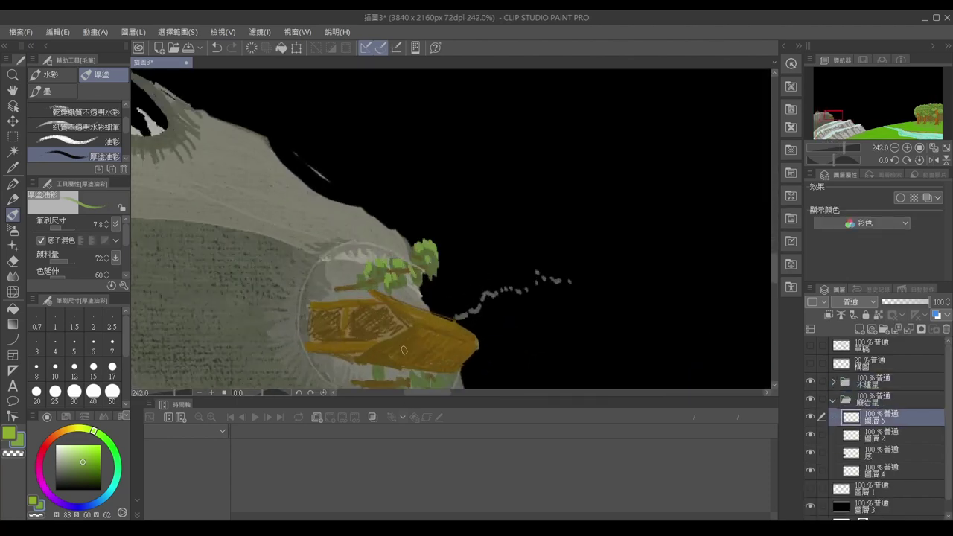
- On sketch layer 草稿, move the three plain circular planets toward the middle of the sky and the plated planet to its upper left
scroll(404, 350, down, 8)
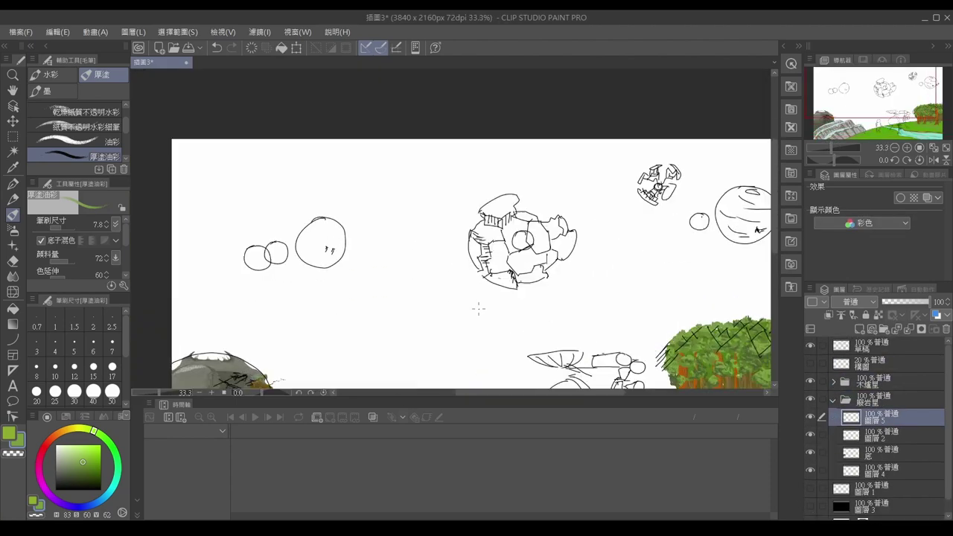
key(m)
drag(214, 192, 378, 290)
click(871, 344)
drag(298, 246, 436, 331)
drag(442, 181, 564, 298)
drag(514, 238, 282, 224)
scroll(476, 260, down, 1)
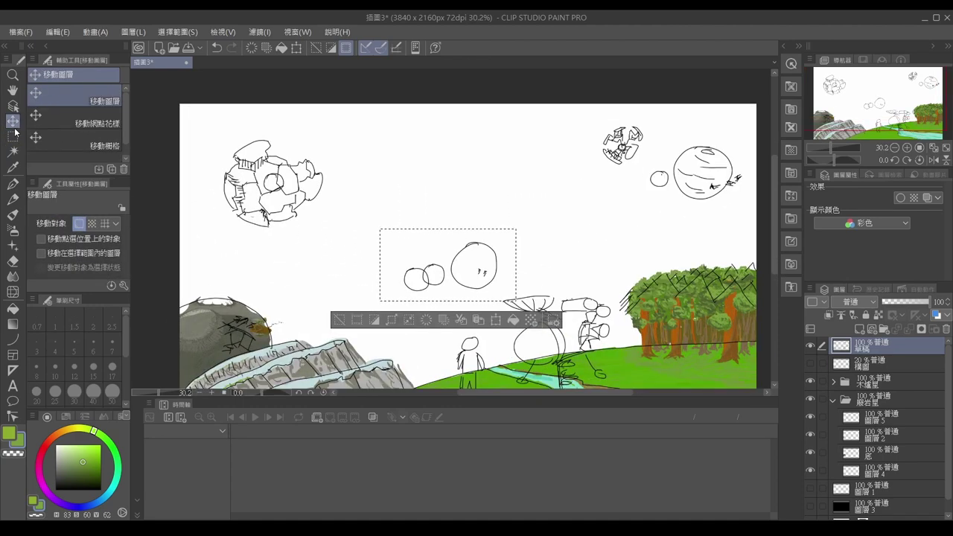
- Deselect and undo the last moves of the three plain circular planets in the middle of the sky
key(ctrl+d)
key(b)
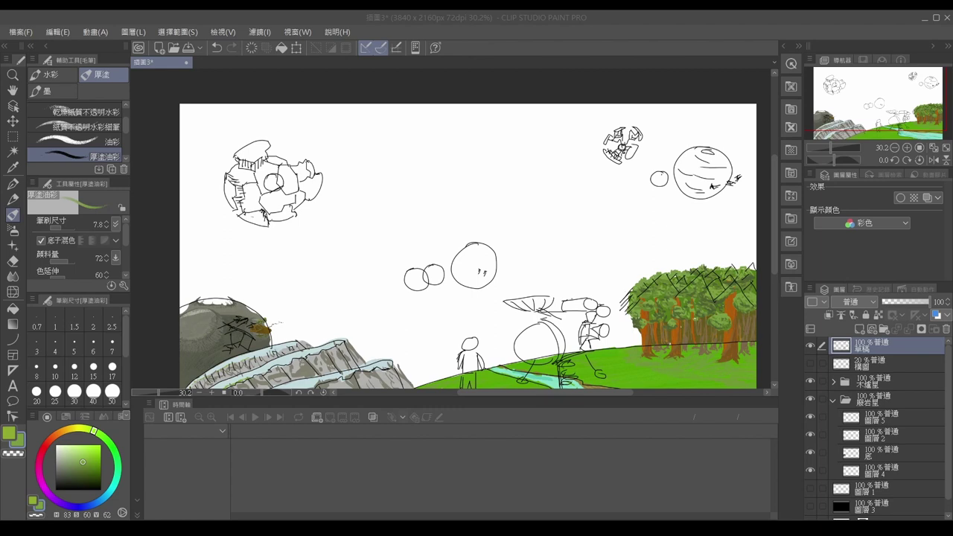
key(ctrl+z)
key(ctrl+z)
key(ctrl+z)
key(ctrl+space)
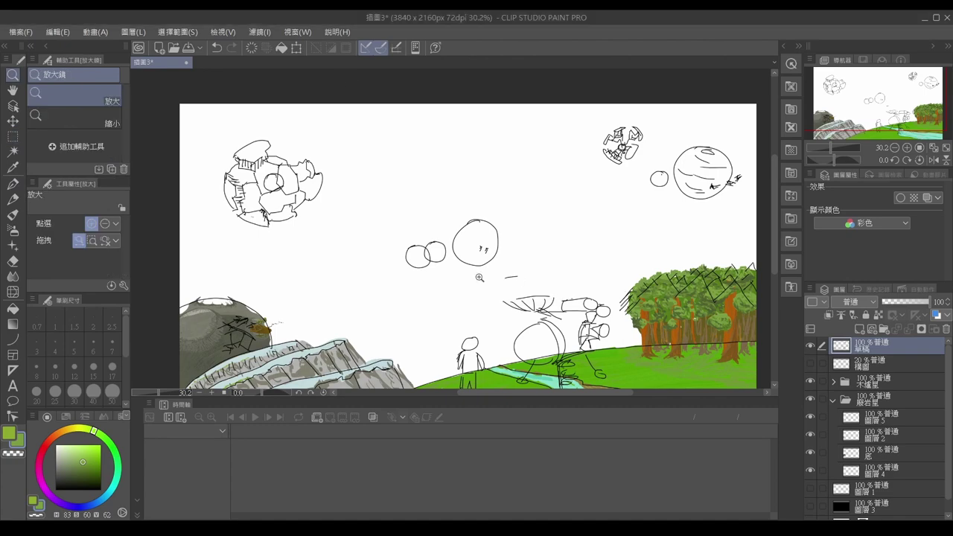
scroll(473, 387, up, 3)
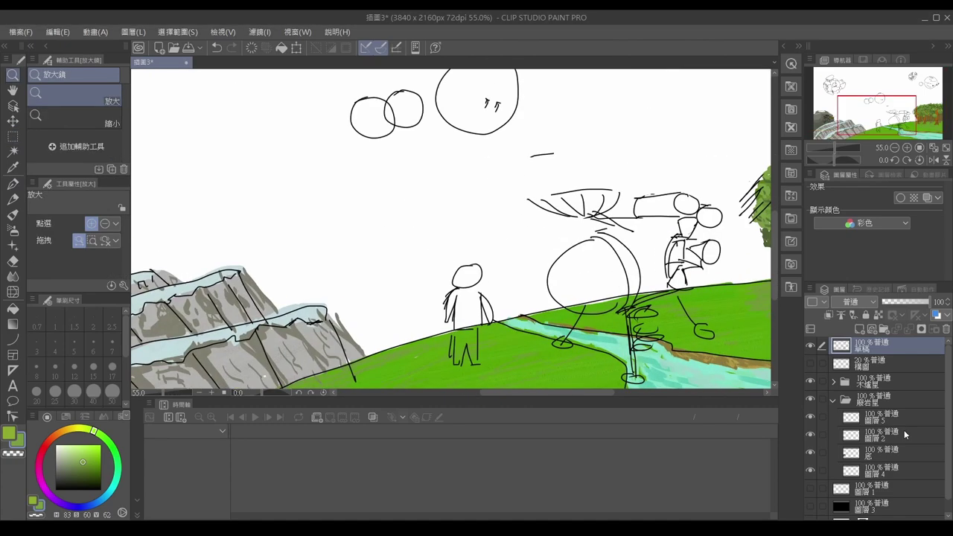
- Block in an orange-brown box across the standing figure's head on layer hatchling at brush size 11.6, trying H 35 oranges
scroll(512, 332, up, 1)
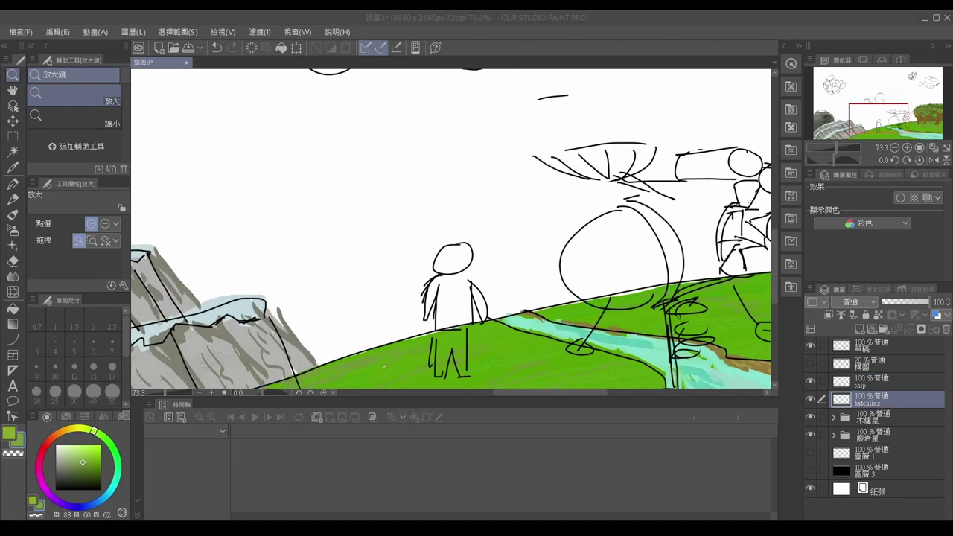
click(62, 430)
click(94, 450)
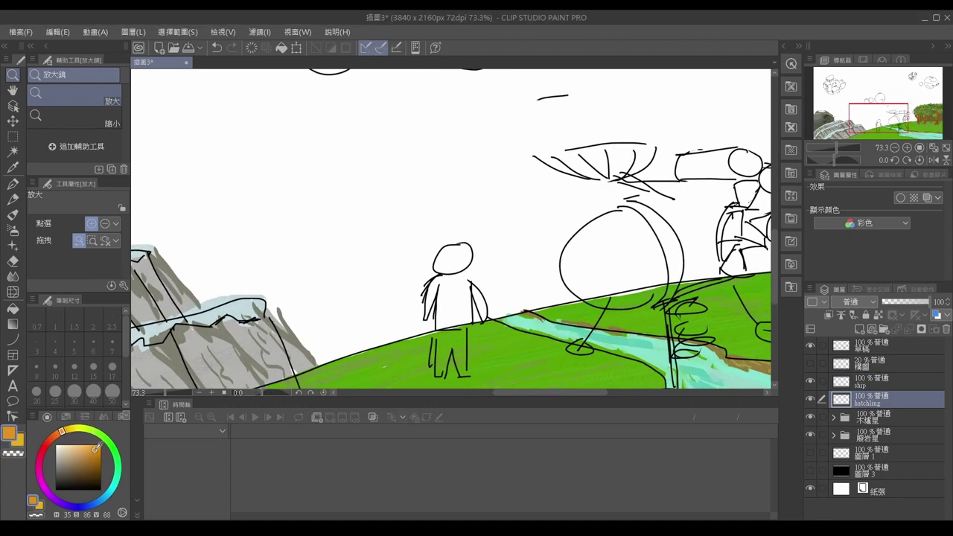
key(b)
mouse_move(429, 273)
mouse_down()
mouse_move(469, 271)
mouse_move(456, 258)
mouse_move(480, 276)
mouse_move(430, 277)
mouse_move(471, 282)
mouse_up()
key(ctrl+z)
key(ctrl+z)
click(91, 458)
click(63, 226)
key(ctrl+z)
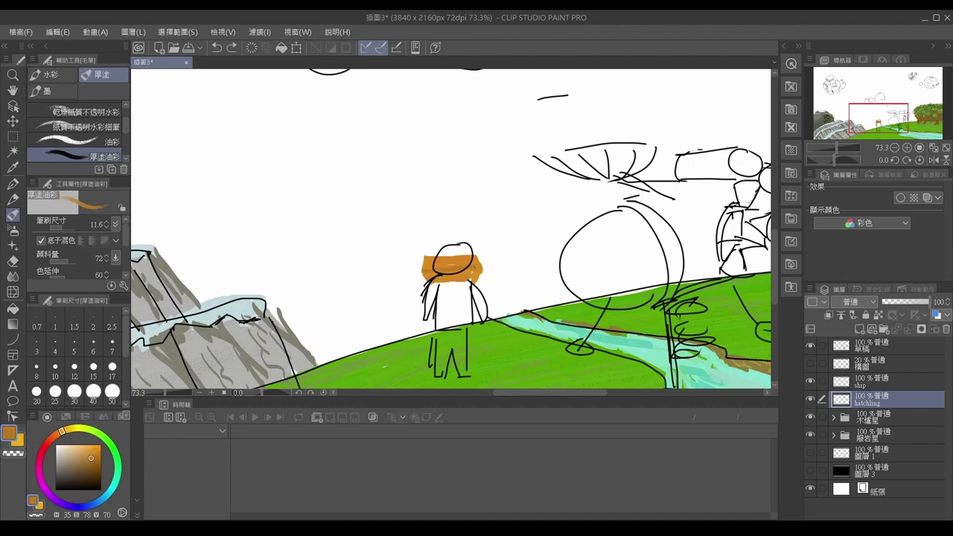
- Shade the box's front face, ends and upper rim in darker brown (H 35, S 67, V 57), refining the rim at size 3.5
click(86, 464)
scroll(487, 313, up, 4)
mouse_move(361, 192)
mouse_down()
mouse_move(353, 242)
mouse_move(377, 234)
mouse_move(476, 240)
mouse_up()
mouse_move(387, 245)
mouse_down()
mouse_move(474, 192)
mouse_move(469, 222)
mouse_up()
click(58, 227)
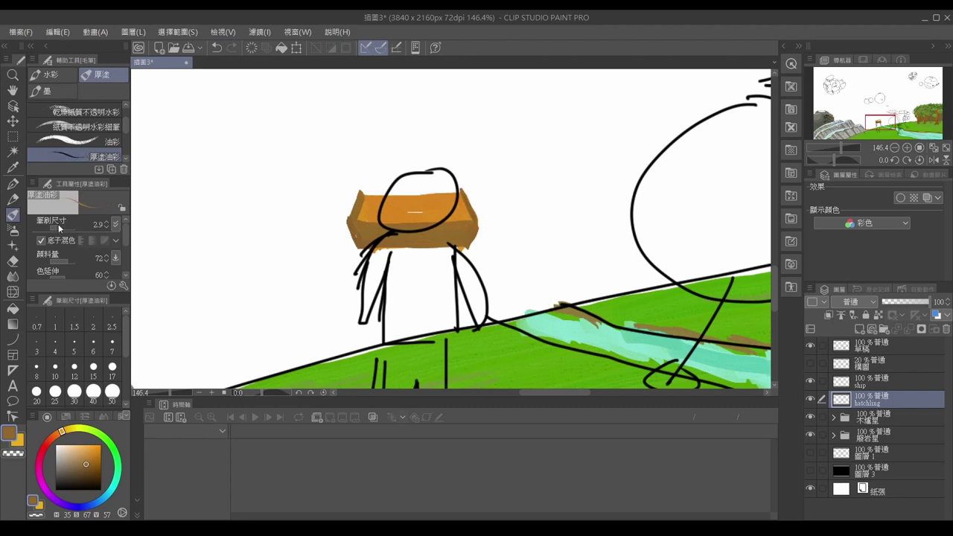
drag(404, 188, 456, 186)
click(46, 227)
mouse_move(363, 195)
mouse_down()
mouse_move(457, 185)
mouse_move(422, 190)
mouse_up()
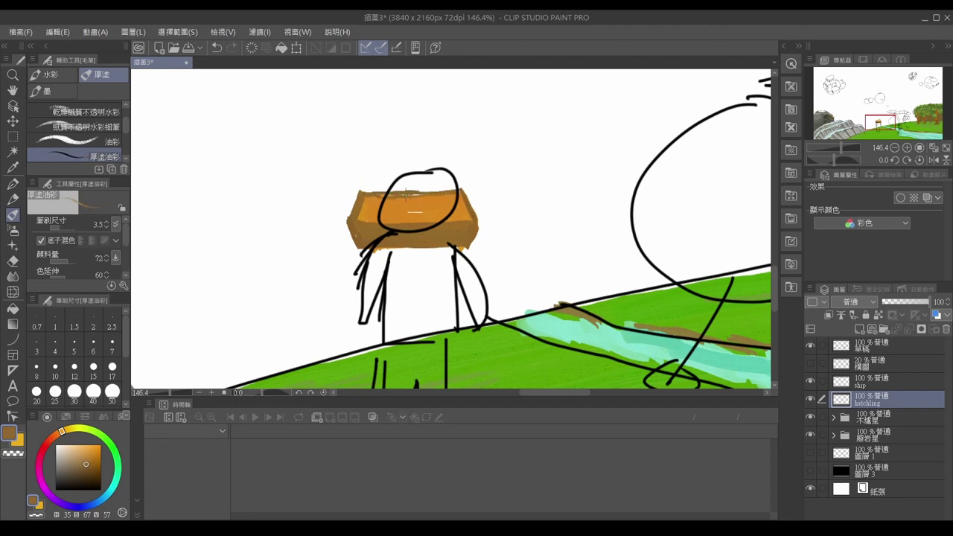
- Paint thin dark wood-grain strokes over the box's upper and front faces
drag(361, 216, 451, 206)
alt+click(451, 216)
mouse_move(359, 246)
mouse_down()
mouse_move(381, 224)
mouse_move(473, 224)
mouse_up()
mouse_move(347, 244)
mouse_down()
mouse_move(366, 228)
mouse_move(452, 226)
mouse_up()
- Scale up the selected wooden box and erase stray paint along its lower edge
key(ctrl+t)
mouse_move(317, 172)
mouse_down()
mouse_move(285, 143)
mouse_move(308, 159)
mouse_move(291, 134)
mouse_move(281, 135)
mouse_up()
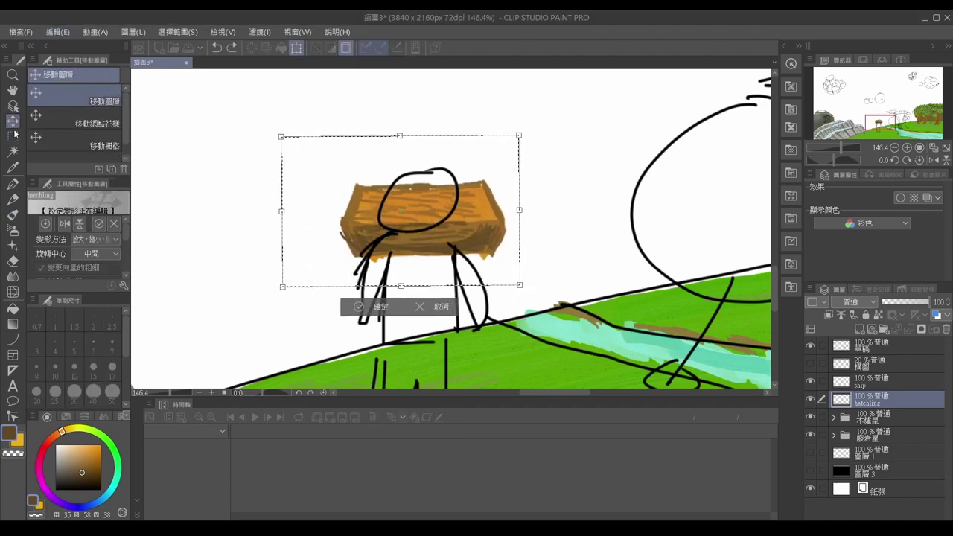
click(13, 215)
click(12, 261)
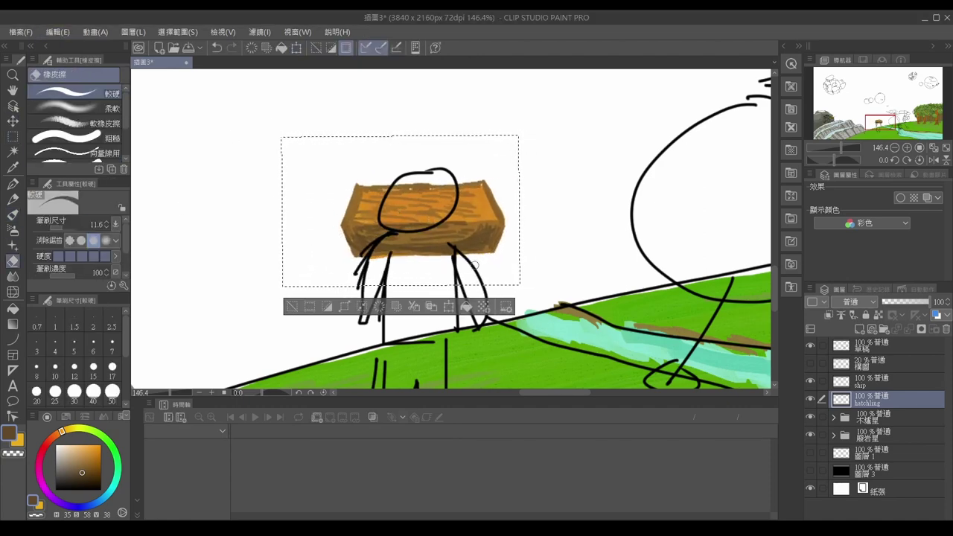
key(ctrl+d)
- Paint dark brown strap bands around the wooden box near both of its ends
click(12, 214)
drag(473, 183, 469, 249)
alt+click(469, 223)
- On new layer 圖層 6, paint a light grey helmet (H 56, S 7, V 75) with antennas and brown roll ends beside the box
click(59, 456)
click(67, 223)
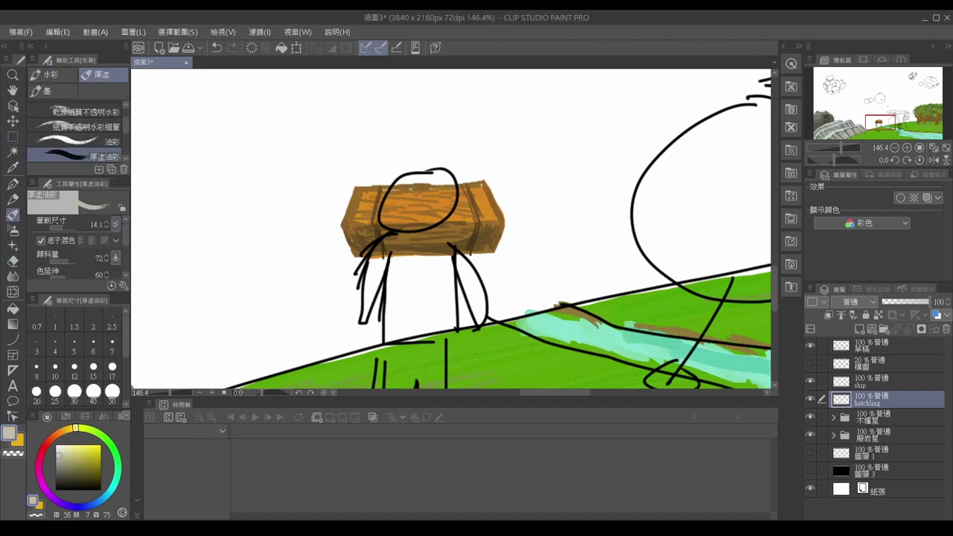
key(ctrl+shift+n)
mouse_move(450, 175)
mouse_down()
mouse_move(412, 177)
mouse_move(442, 168)
mouse_move(456, 135)
mouse_move(475, 156)
mouse_up()
click(62, 468)
click(45, 223)
click(88, 463)
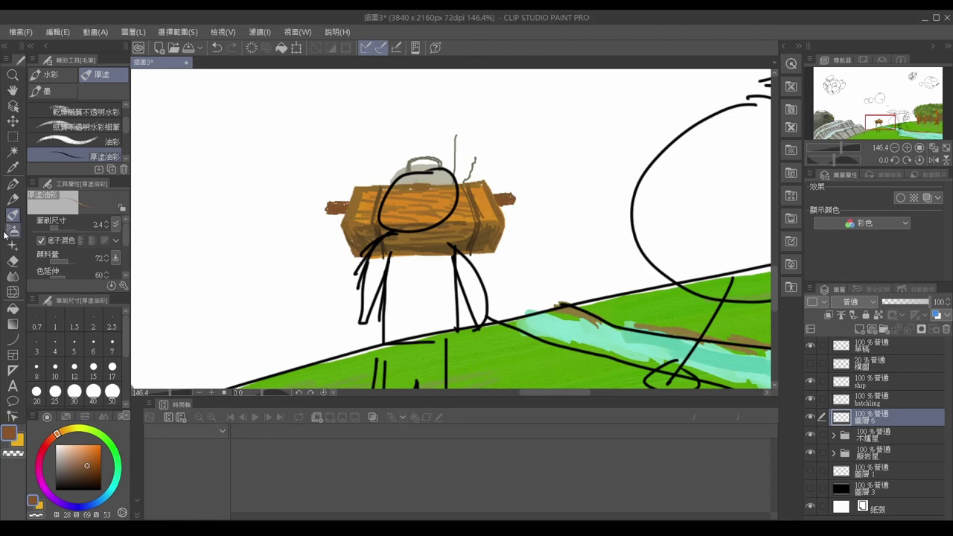
- Paint the figure's jacket and sleeves below the box in olive yellow (H 48, S 79, V 66) at brush size 11.6
click(69, 430)
click(91, 459)
click(64, 225)
mouse_move(372, 253)
mouse_down()
mouse_move(358, 308)
mouse_move(371, 295)
mouse_move(374, 305)
mouse_up()
drag(469, 312, 490, 268)
drag(466, 270, 460, 257)
drag(414, 331, 381, 277)
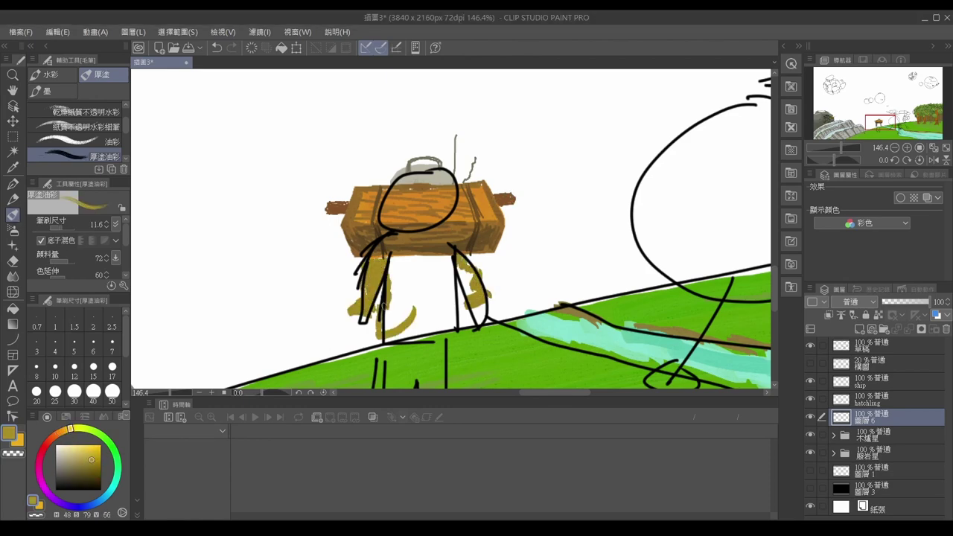
mouse_move(381, 313)
mouse_down()
mouse_move(445, 320)
mouse_move(444, 270)
mouse_move(394, 301)
mouse_up()
mouse_move(399, 268)
mouse_down()
mouse_move(432, 305)
mouse_move(447, 279)
mouse_up()
- Add darker olive folds and edges (H 48, S 81, V 49) to the jacket and sleeves at brush size 5.3
alt+click(425, 265)
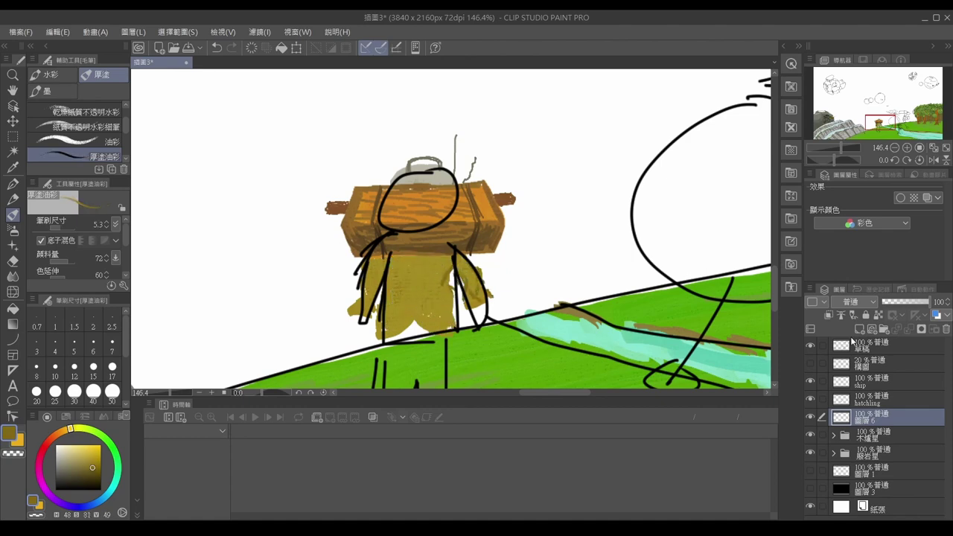
drag(383, 265, 382, 283)
drag(461, 278, 463, 289)
drag(380, 266, 365, 314)
drag(466, 296, 487, 312)
drag(360, 277, 348, 312)
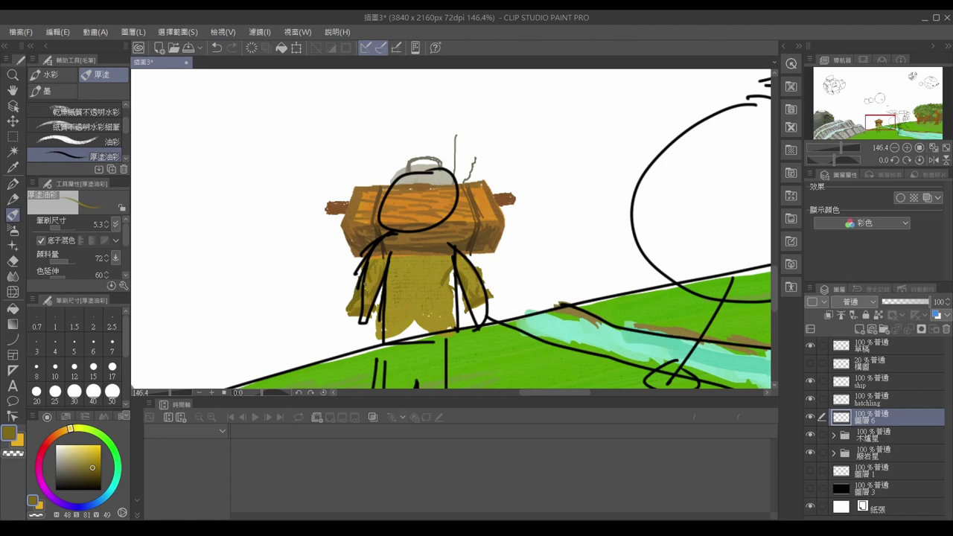
drag(406, 308, 402, 334)
drag(387, 336, 438, 328)
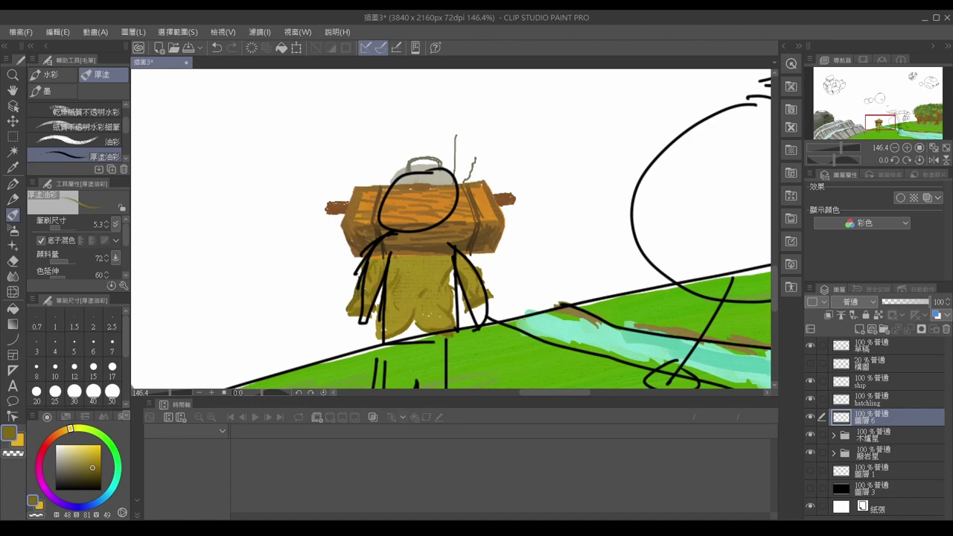
drag(396, 276, 440, 261)
- Paint grey hands (H 48, S 16, V 71) with dark fingertips below the sleeves, checking them against black layer 圖層 3
click(63, 458)
click(810, 488)
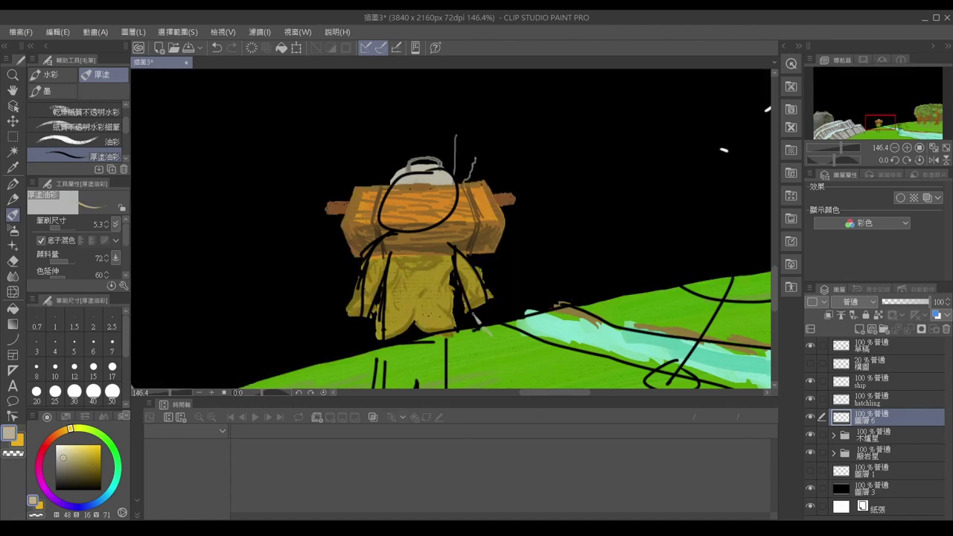
drag(476, 305, 491, 328)
mouse_move(348, 316)
mouse_down()
mouse_move(357, 338)
mouse_move(350, 344)
mouse_move(362, 336)
mouse_up()
click(810, 489)
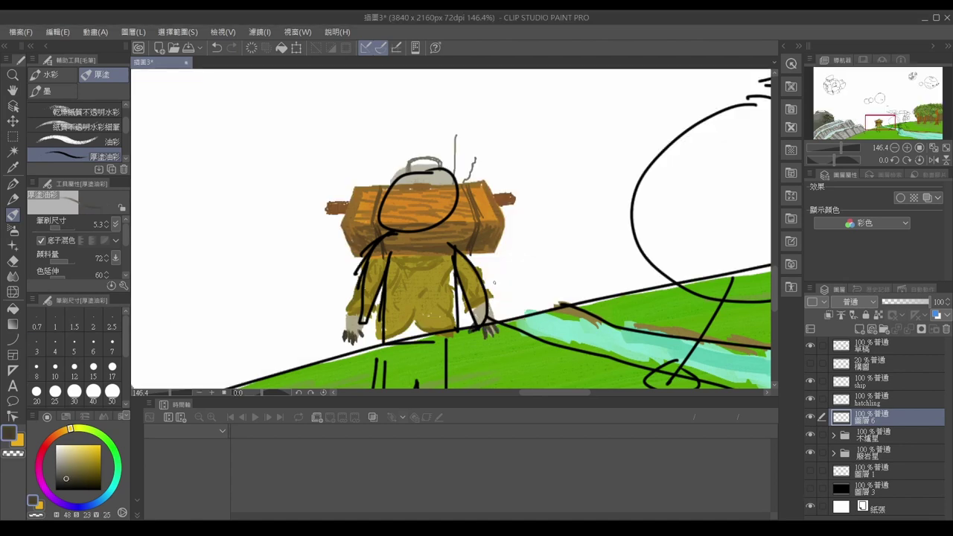
key(ctrl+z)
key(ctrl+z)
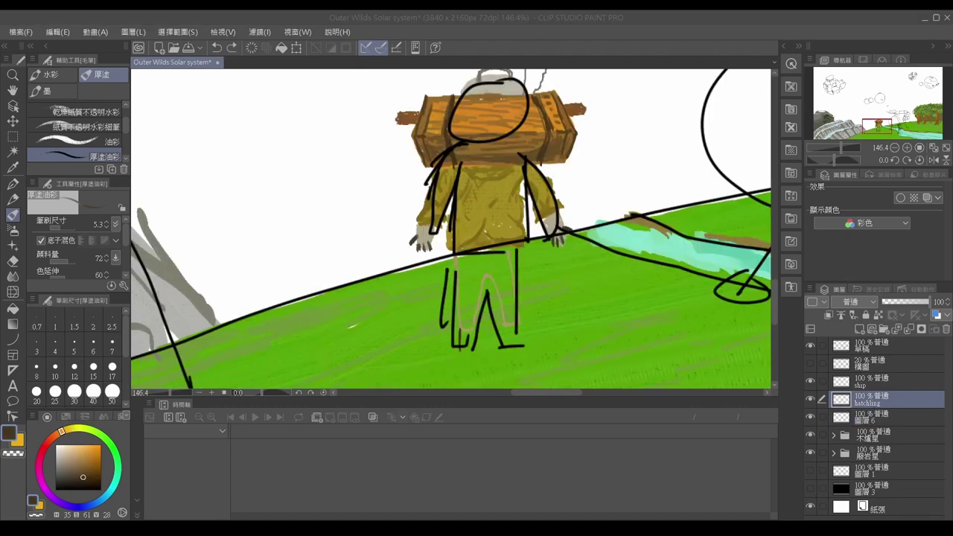
- Paint dark brown boots (H 35, S 61, V 28) with olive toe accents under the figure's legs on layer hatchling
mouse_move(466, 351)
mouse_down()
mouse_move(465, 335)
mouse_move(467, 365)
mouse_move(476, 363)
mouse_up()
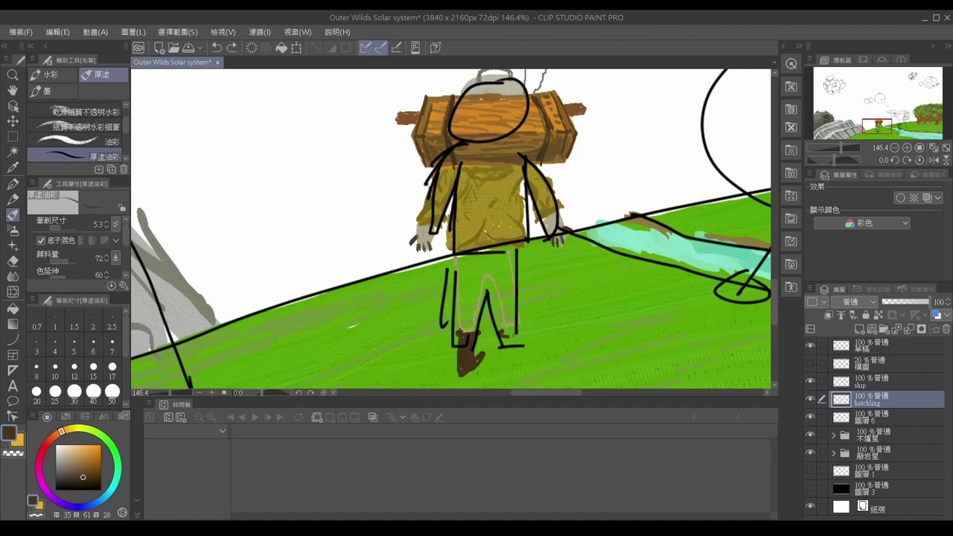
mouse_move(512, 352)
mouse_down()
mouse_move(525, 369)
mouse_move(483, 358)
mouse_up()
alt+click(484, 193)
alt+click(519, 357)
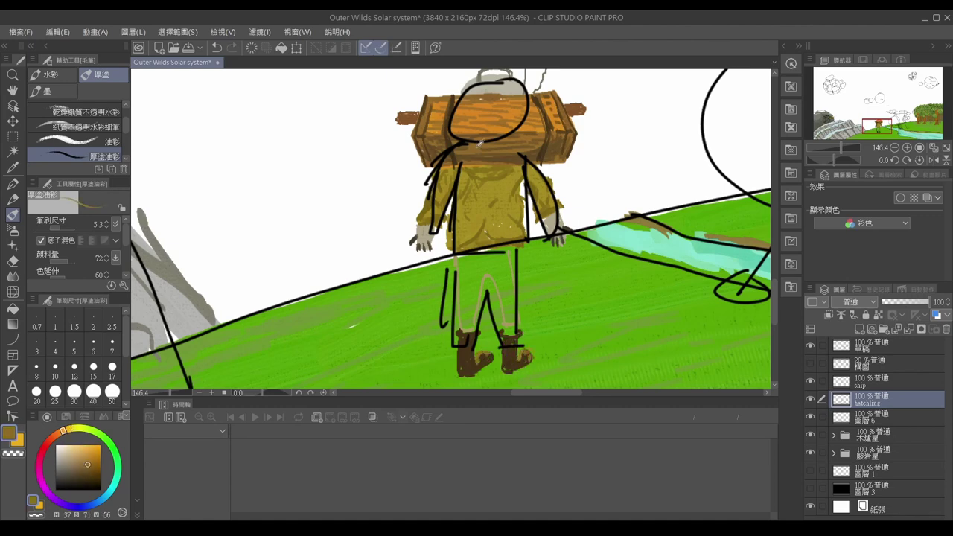
- Sample the hands' grey-beige (H 46, S 20, V 69) and hide layers 草稿, 木爐星 and 廢岩星
alt+click(548, 222)
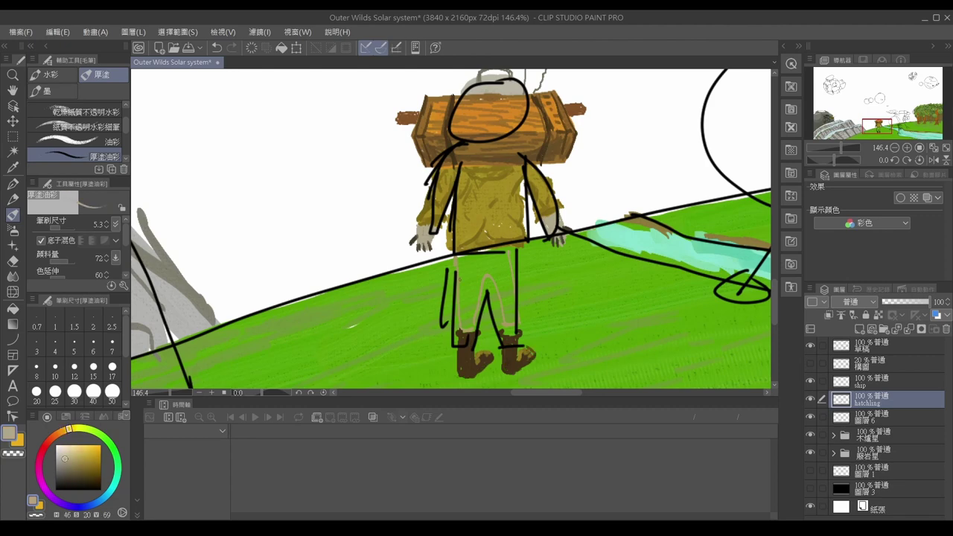
click(810, 344)
click(810, 434)
click(809, 451)
- Fill the figure's trouser legs with grey-beige strokes from the jacket hem down to the boots
key(ctrl+z)
drag(514, 258, 517, 298)
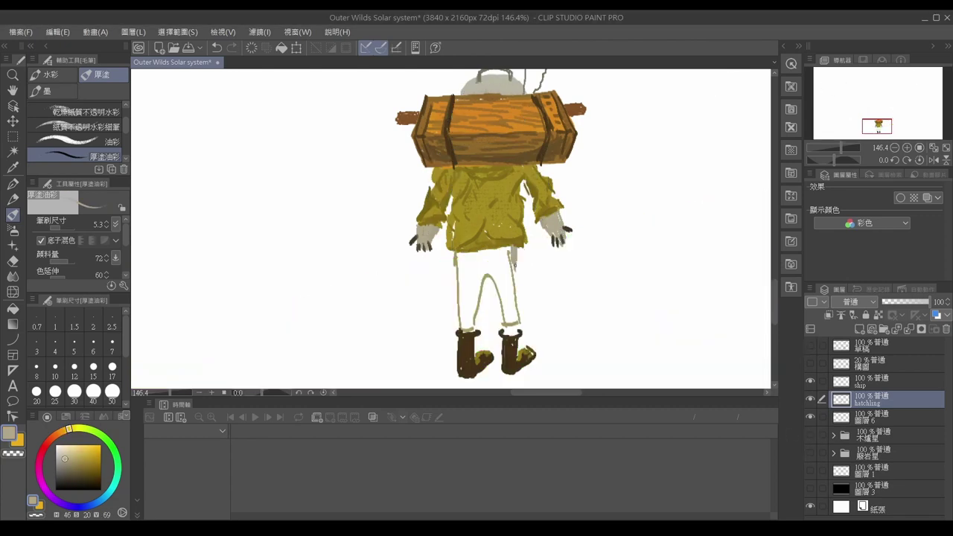
mouse_move(522, 330)
mouse_down()
mouse_move(497, 272)
mouse_move(491, 296)
mouse_up()
mouse_move(455, 251)
mouse_down()
mouse_move(455, 292)
mouse_move(475, 330)
mouse_up()
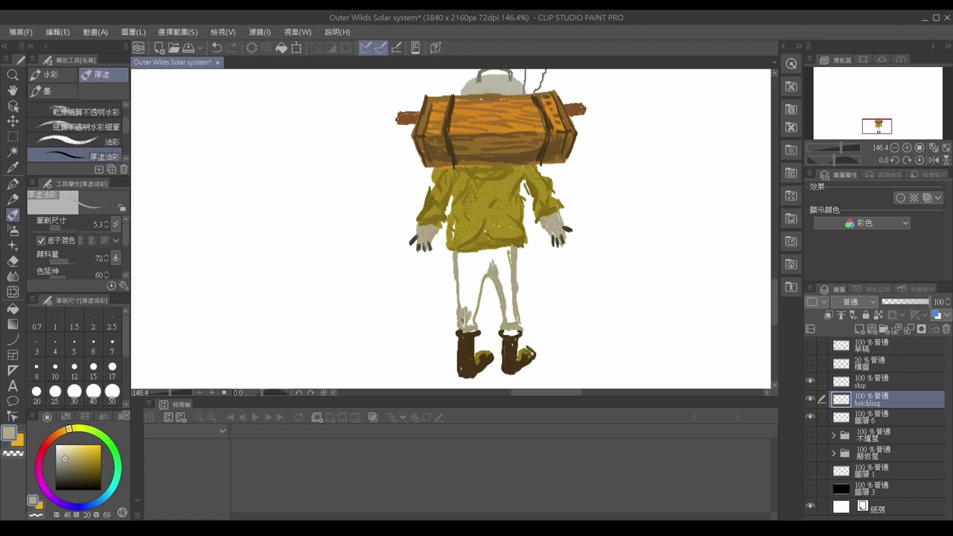
drag(463, 293, 478, 326)
alt+click(469, 358)
alt+click(512, 332)
mouse_move(460, 252)
mouse_down()
mouse_move(508, 289)
mouse_move(514, 322)
mouse_up()
mouse_move(497, 305)
mouse_down()
mouse_move(491, 279)
mouse_move(458, 311)
mouse_up()
- Brush lighter olive strokes (H 50, S 80, V 63) over the jacket's body, hem and sleeves at size 14.1
alt+click(477, 223)
mouse_move(451, 232)
mouse_down()
mouse_move(462, 185)
mouse_move(518, 218)
mouse_up()
mouse_move(485, 222)
mouse_down()
mouse_move(472, 250)
mouse_move(513, 247)
mouse_up()
drag(439, 168, 434, 193)
alt+click(521, 195)
mouse_move(526, 169)
mouse_down()
mouse_move(530, 207)
mouse_move(548, 183)
mouse_up()
drag(442, 207, 440, 224)
drag(522, 177, 527, 197)
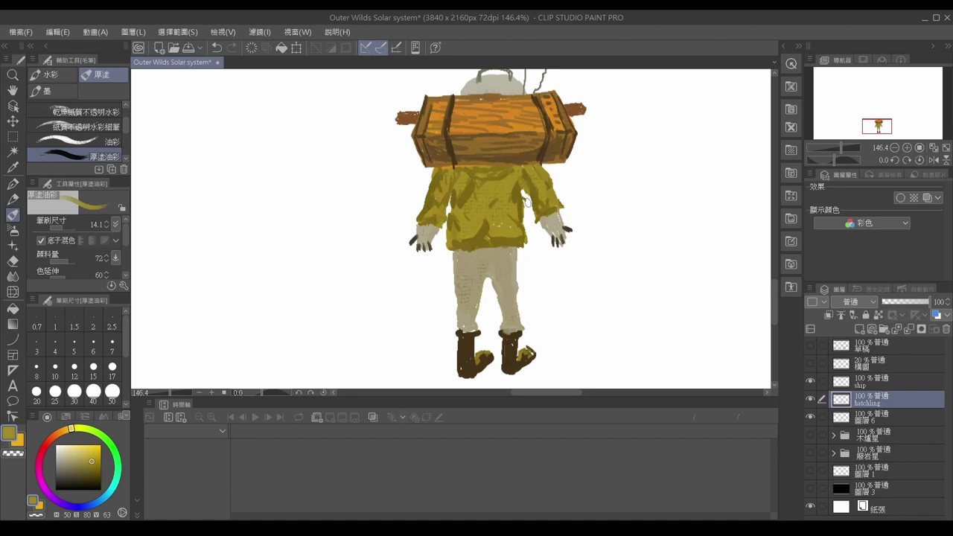
- Paint brown panels (H 36, S 72, V 58) along the outer sides of both trouser legs at size 11.6
mouse_move(493, 284)
ctrl+alt+mouse_down()
mouse_move(509, 271)
mouse_move(472, 267)
ctrl+alt+mouse_up()
mouse_move(503, 246)
mouse_down()
mouse_move(493, 294)
mouse_move(469, 320)
mouse_up()
alt+click(483, 131)
drag(458, 288, 469, 331)
drag(503, 317, 508, 326)
mouse_move(503, 265)
mouse_down()
mouse_move(516, 335)
mouse_move(514, 320)
mouse_up()
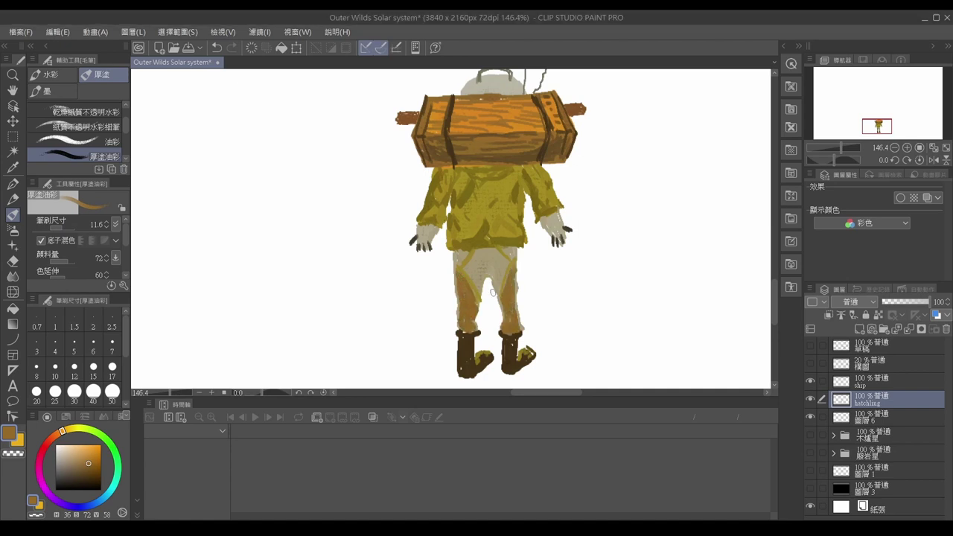
- Touch up the trouser tops with sampled jacket olive and darken the boot toes with dark brown (H 35, S 66, V 26)
alt+click(466, 213)
drag(503, 247, 513, 259)
drag(457, 252, 463, 266)
alt+click(468, 349)
drag(524, 351, 537, 369)
drag(478, 361, 484, 363)
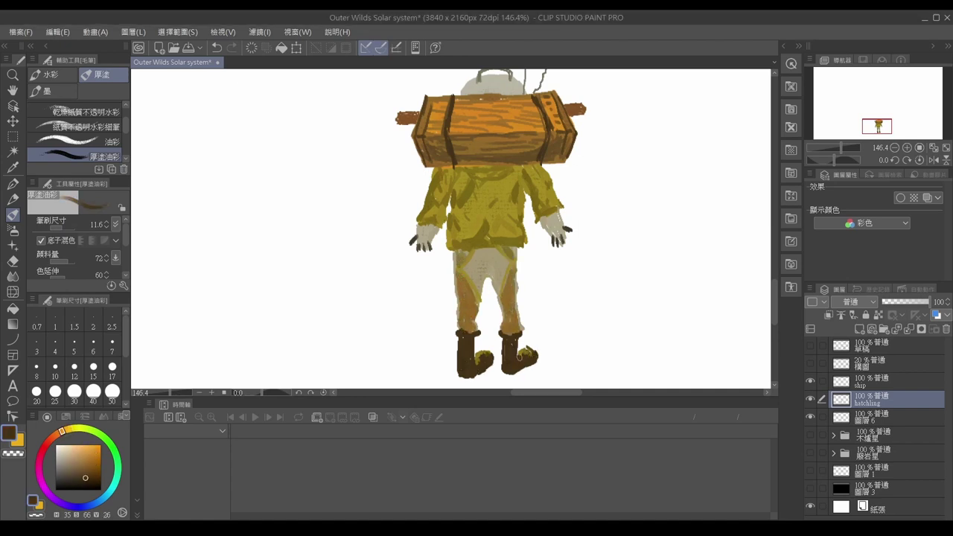
- Paint crossed brown straps and a waist belt (H 36, S 64, V 39) over the back of the jacket
alt+click(547, 353)
drag(530, 165, 450, 233)
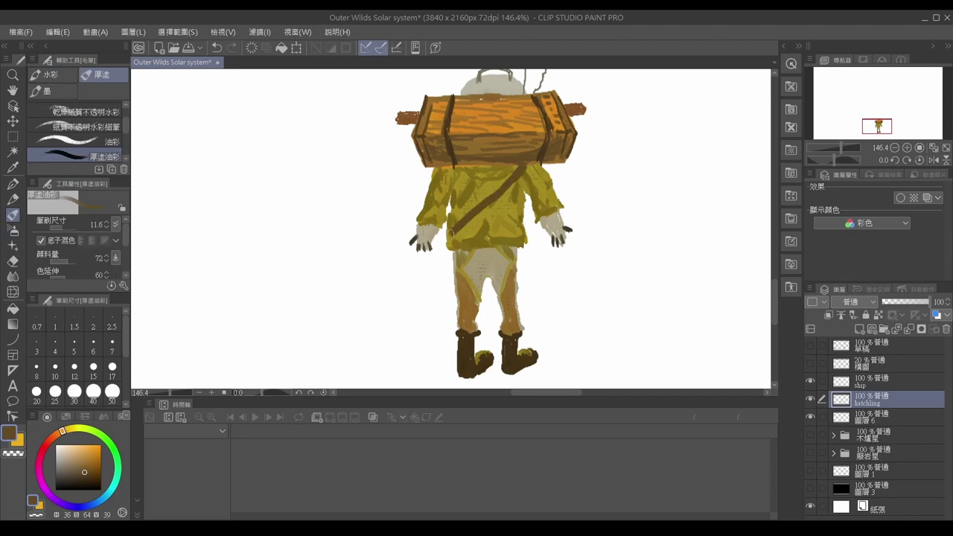
drag(454, 168, 513, 225)
key(ctrl+z)
mouse_move(476, 188)
mouse_down()
mouse_move(513, 213)
mouse_move(505, 213)
mouse_up()
drag(456, 228, 520, 233)
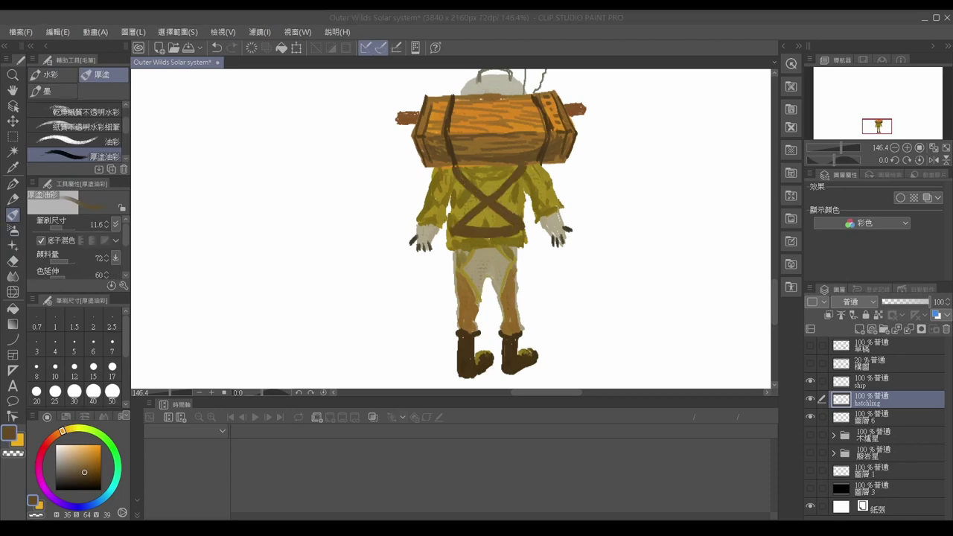
- Show layers 木爐星, 廢岩星 and 草稿 again and group layers hatchling and 圖層 6 into one folder
key(ctrl+minus)
click(810, 435)
click(810, 452)
click(810, 346)
ctrl+click(863, 417)
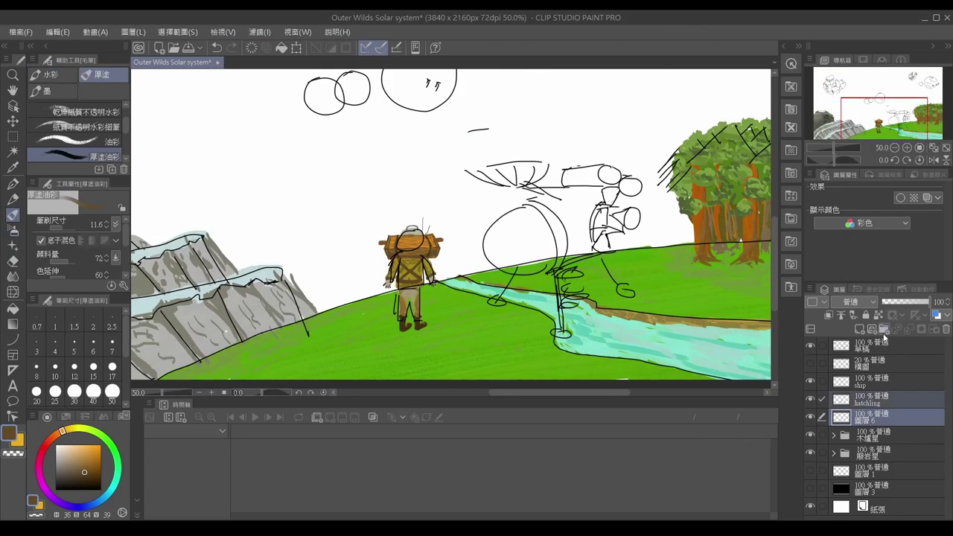
key(ctrl+g)
- On layer ship, fill the ship's rounded cockpit with olive (H 48, S 82, V 59) at brush size 31.2
scroll(625, 246, up, 1)
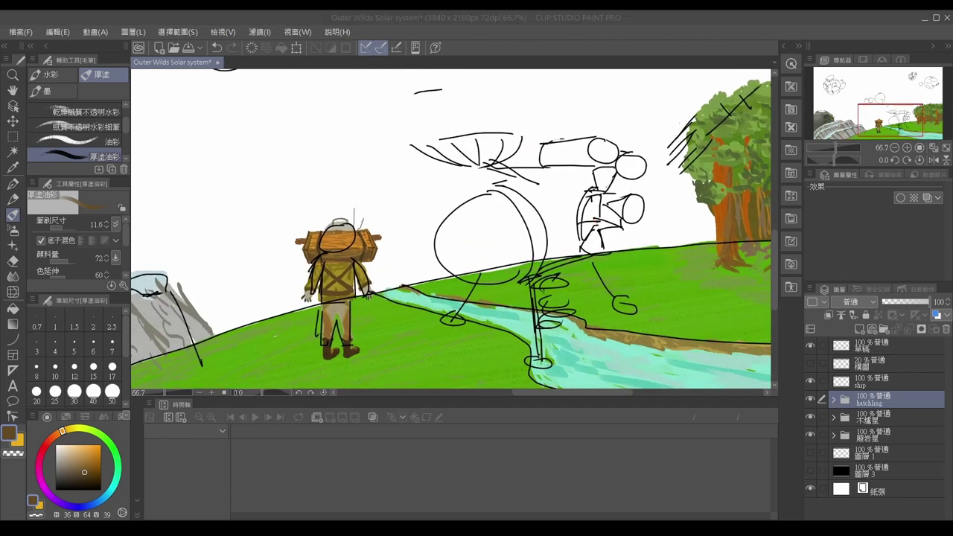
click(871, 382)
scroll(451, 230, up, 3)
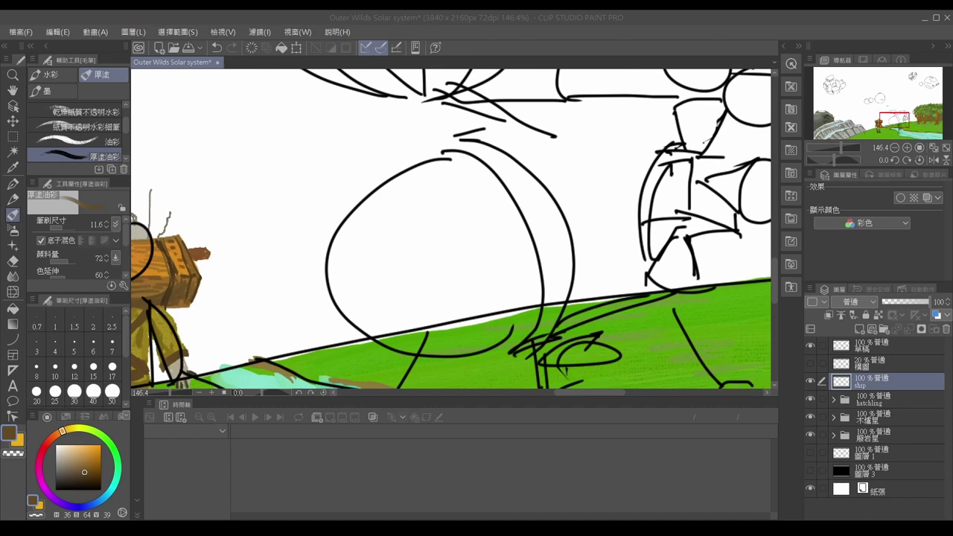
scroll(225, 333, down, 3)
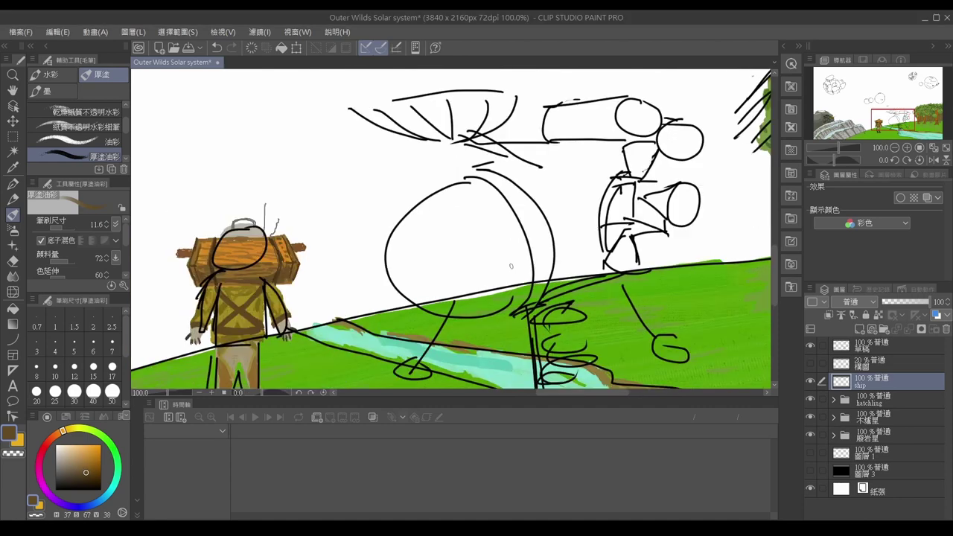
scroll(504, 232, up, 3)
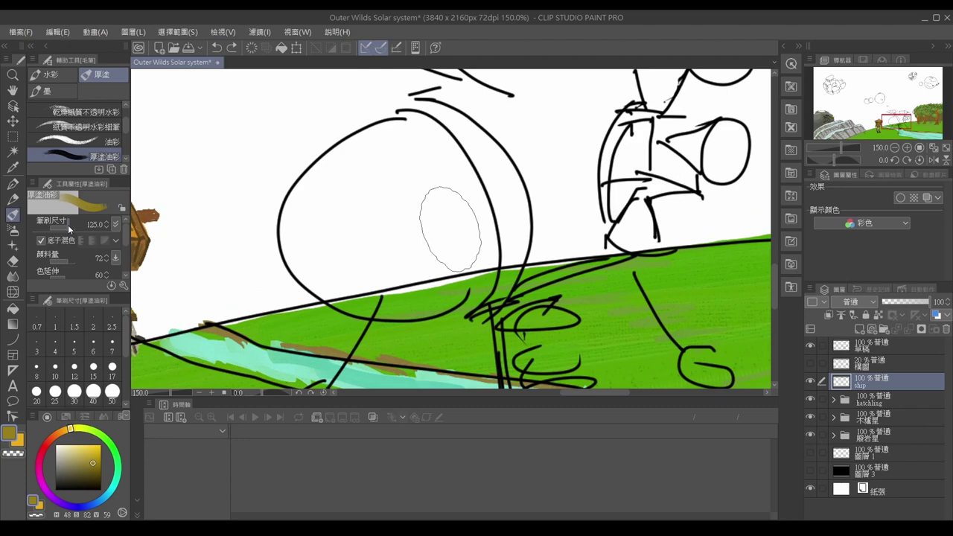
drag(289, 218, 293, 242)
mouse_move(290, 216)
mouse_down()
mouse_move(301, 277)
mouse_move(350, 312)
mouse_move(486, 274)
mouse_move(317, 294)
mouse_up()
key(ctrl+z)
mouse_move(283, 199)
mouse_down()
mouse_move(305, 287)
mouse_move(406, 117)
mouse_move(327, 164)
mouse_move(357, 312)
mouse_move(424, 126)
mouse_move(473, 200)
mouse_move(454, 289)
mouse_up()
key(ctrl+z)
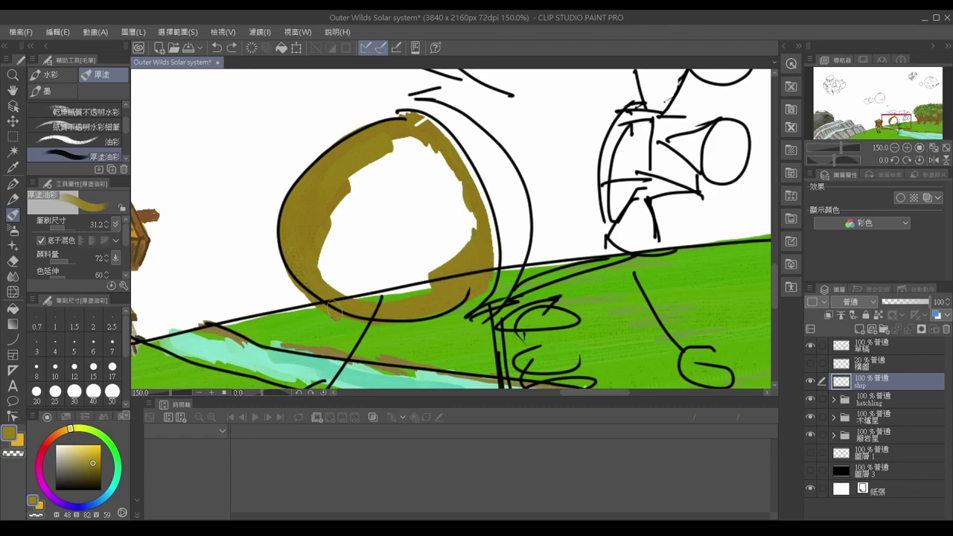
drag(372, 320, 450, 320)
drag(476, 216, 441, 241)
drag(447, 216, 357, 253)
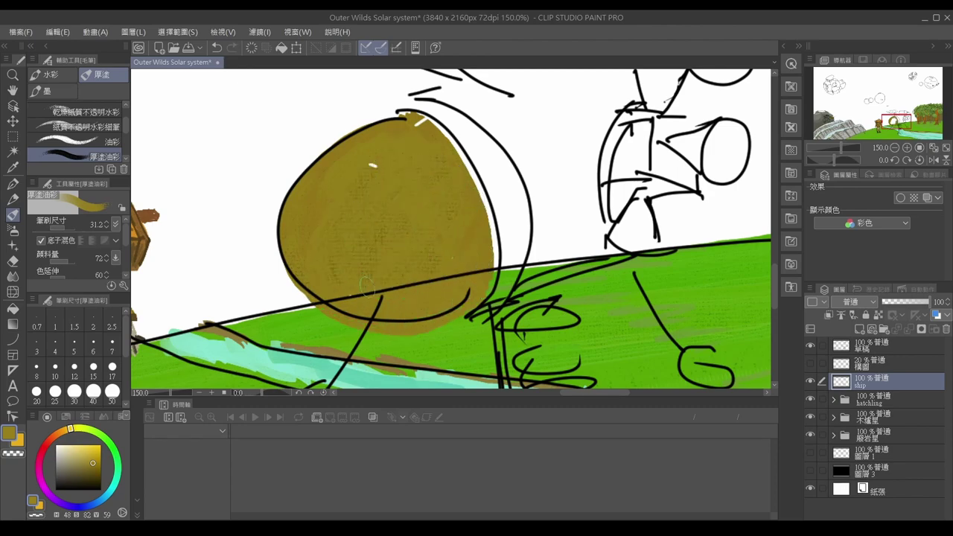
- Paint light beige-grey highlights (H 48, S 14, V 72) on the cockpit's upper left, left edge and tip
scroll(414, 187, down, 2)
drag(414, 187, 532, 219)
key(ctrl+z)
mouse_move(453, 201)
mouse_down()
mouse_move(411, 231)
mouse_move(402, 268)
mouse_up()
drag(426, 287, 436, 304)
drag(487, 170, 495, 184)
drag(432, 264, 438, 287)
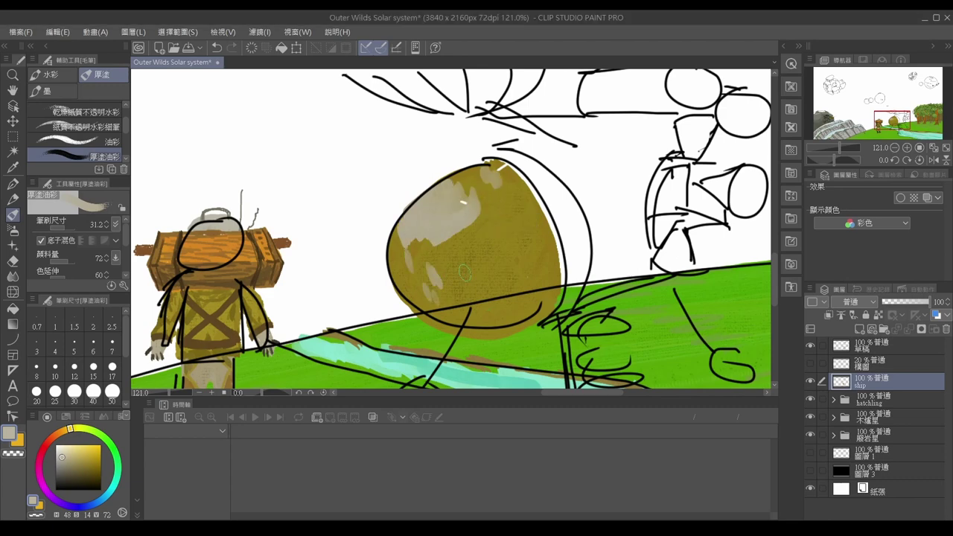
- Blend the cockpit's large highlight into the olive with intermediate tans sampled from it
alt+click(447, 223)
drag(450, 224, 465, 194)
mouse_move(469, 238)
mouse_down()
mouse_move(417, 246)
mouse_move(470, 208)
mouse_move(417, 223)
mouse_up()
alt+click(454, 215)
alt+click(444, 224)
alt+click(471, 253)
alt+click(451, 211)
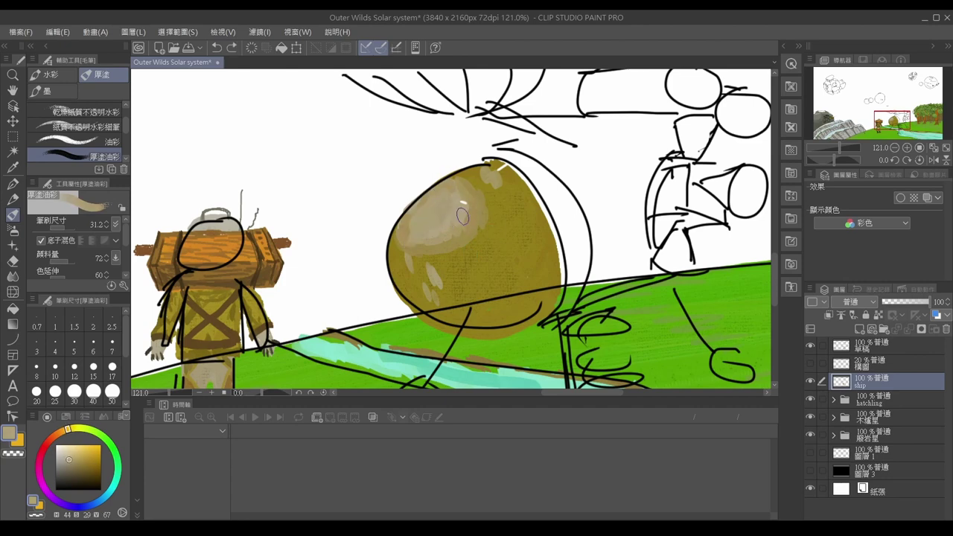
- Add a raster layer below ship and paint the hull behind the cockpit in beige grey (H 53, S 10, V 73)
alt+click(230, 221)
drag(488, 155, 521, 143)
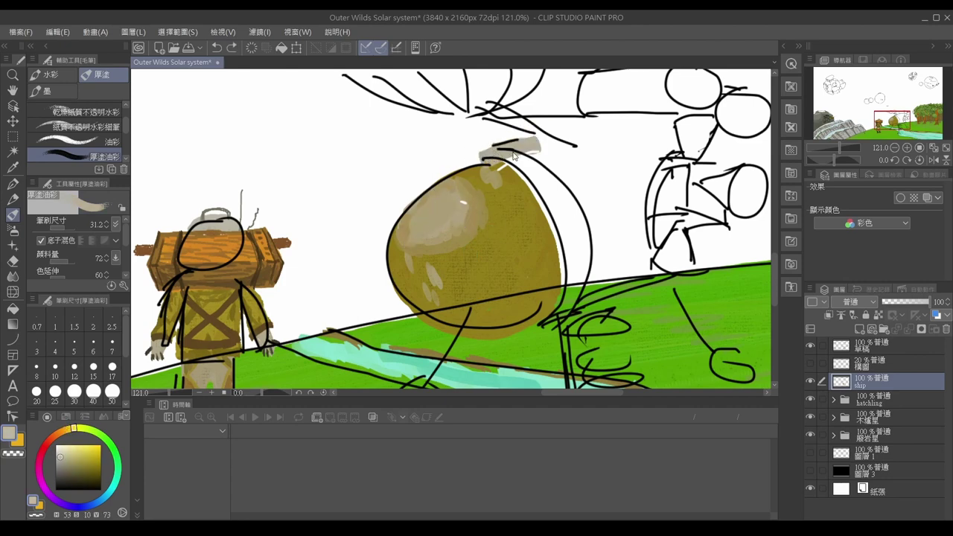
scroll(249, 190, down, 2)
key(ctrl+shift+n)
drag(402, 160, 439, 201)
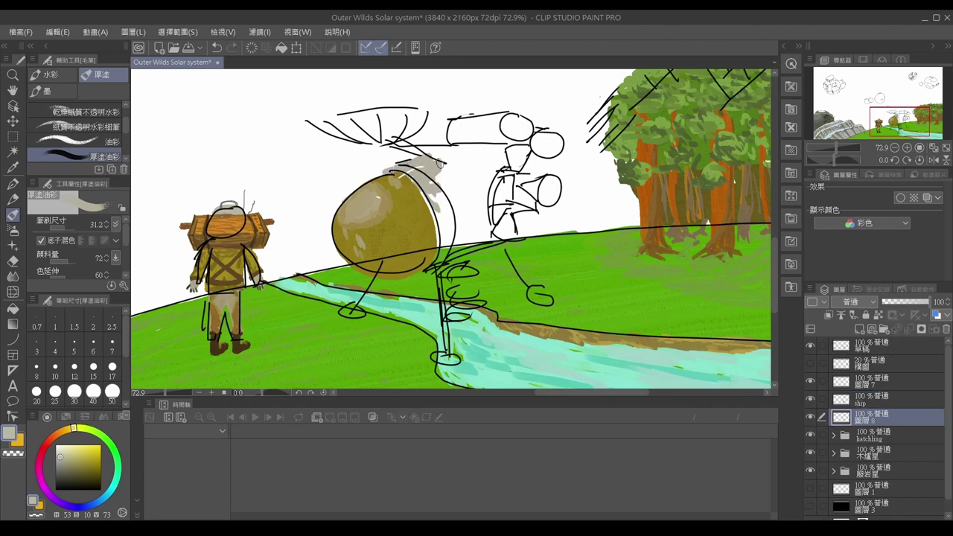
mouse_move(440, 149)
mouse_down()
mouse_move(499, 171)
mouse_move(447, 192)
mouse_move(481, 223)
mouse_move(517, 187)
mouse_move(415, 177)
mouse_up()
- Paint the three thruster cones at the hull's rear dark grey (H 53, S 3, V 49) at brush size 9.5
alt+click(484, 197)
drag(501, 221, 476, 220)
key(alt+bracketright)
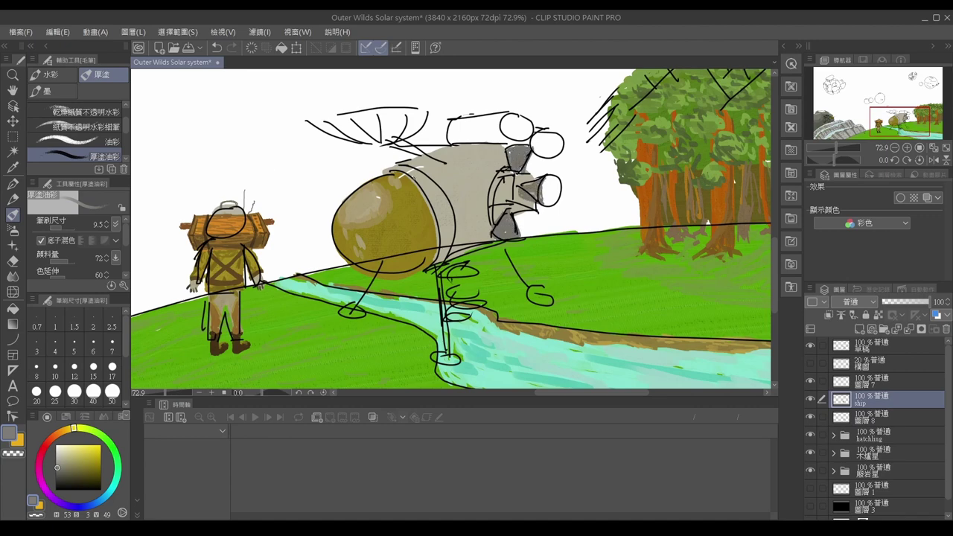
- Paint the cylindrical tank on top of the hull orange at brush size 31.2
alt+click(403, 148)
key(bracketright)
mouse_move(447, 119)
mouse_down()
mouse_move(476, 142)
mouse_move(521, 123)
mouse_move(454, 145)
mouse_move(528, 114)
mouse_move(539, 153)
mouse_up()
key(e)
- Paint the round tank behind the orange one green (H 81, S 56, V 66) on layer 圖層 8 and shade it darker (V 37) at size 3.5
alt+click(566, 227)
key(b)
key(alt+bracketleft)
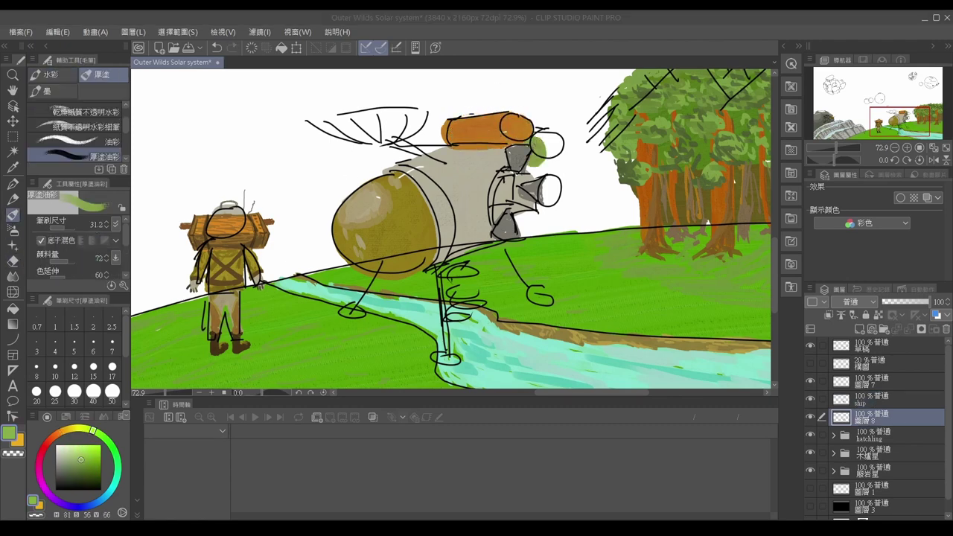
key(bracketleft)
key(bracketleft)
key(bracketleft)
key(bracketleft)
key(bracketleft)
key(bracketleft)
key(bracketleft)
key(bracketleft)
key(bracketleft)
key(bracketleft)
key(bracketleft)
key(bracketleft)
scroll(530, 149, up, 3)
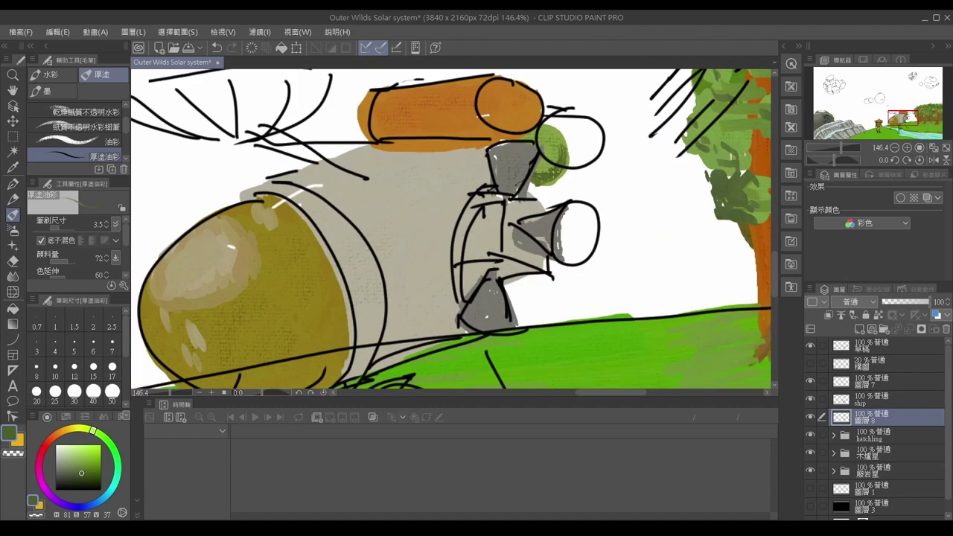
- Shade the orange tank's end ring and lower edge with brown-orange (H 35, S 76, V 60) at brush size 11.6
key(x)
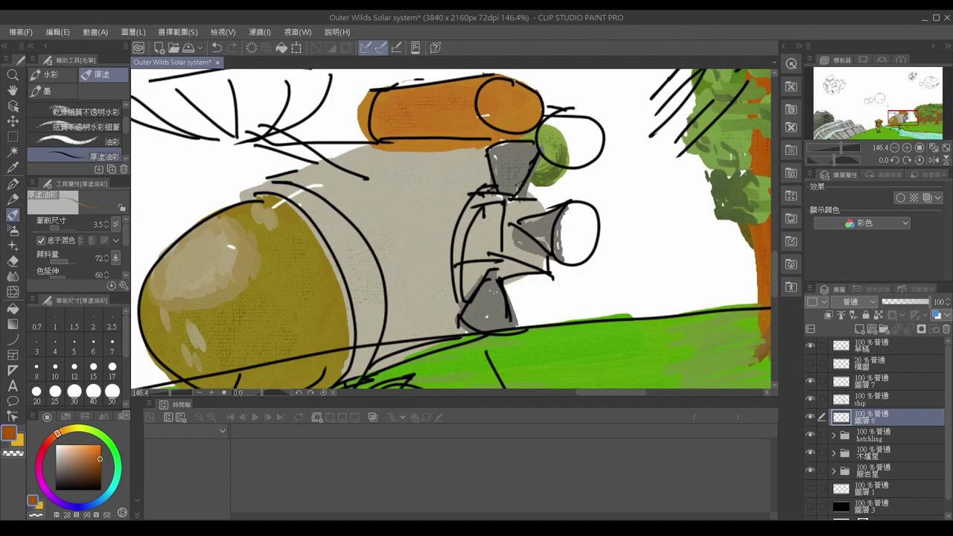
drag(490, 156, 527, 223)
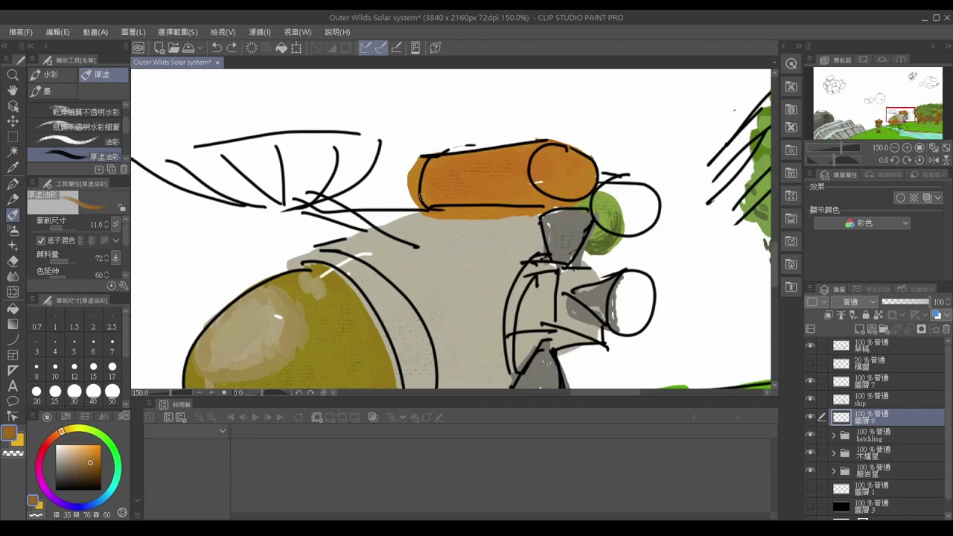
key(alt+bracketright)
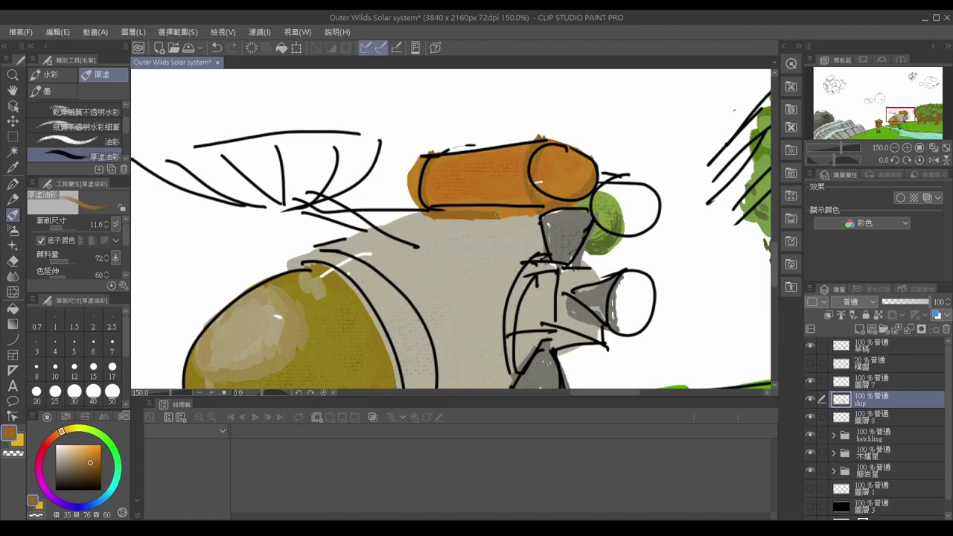
- Paint the ship's three landing legs brown (H 34, S 69, V 47) on layer 圖層 8 at brush size 17.2
scroll(530, 212, down, 3)
drag(531, 212, 564, 108)
scroll(386, 239, up, 2)
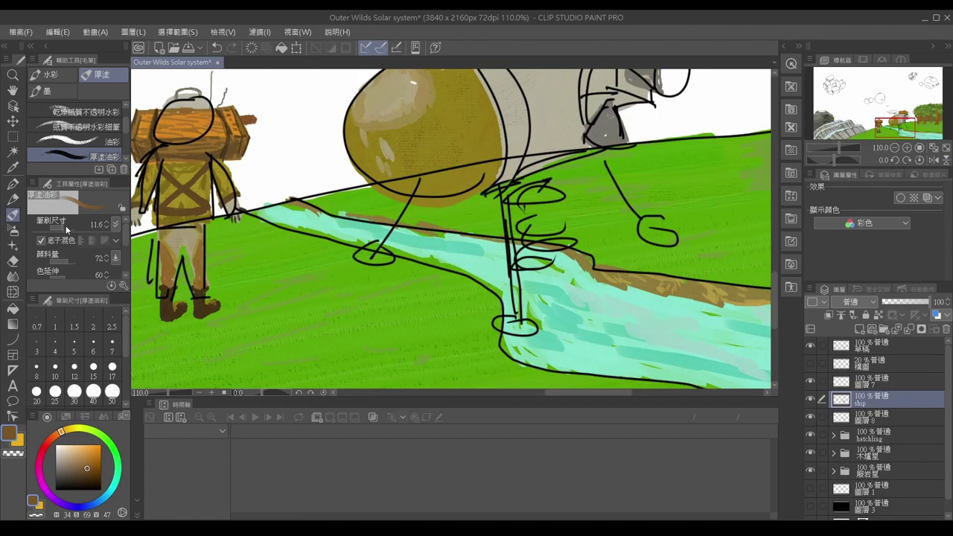
key(alt+bracketleft)
drag(579, 157, 625, 216)
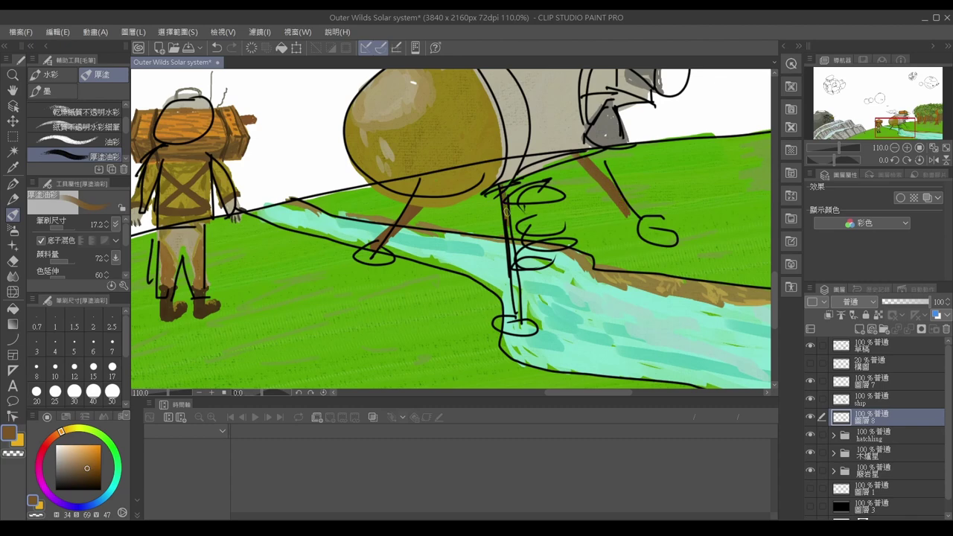
mouse_move(512, 316)
mouse_down()
mouse_move(501, 195)
mouse_move(521, 328)
mouse_up()
- Paint grey foot pads (H 45, S 10, V 48) under the legs and shade the legs with dark brown (H 35, S 64, V 26)
alt+click(479, 238)
click(67, 226)
drag(354, 257, 396, 251)
drag(493, 321, 538, 328)
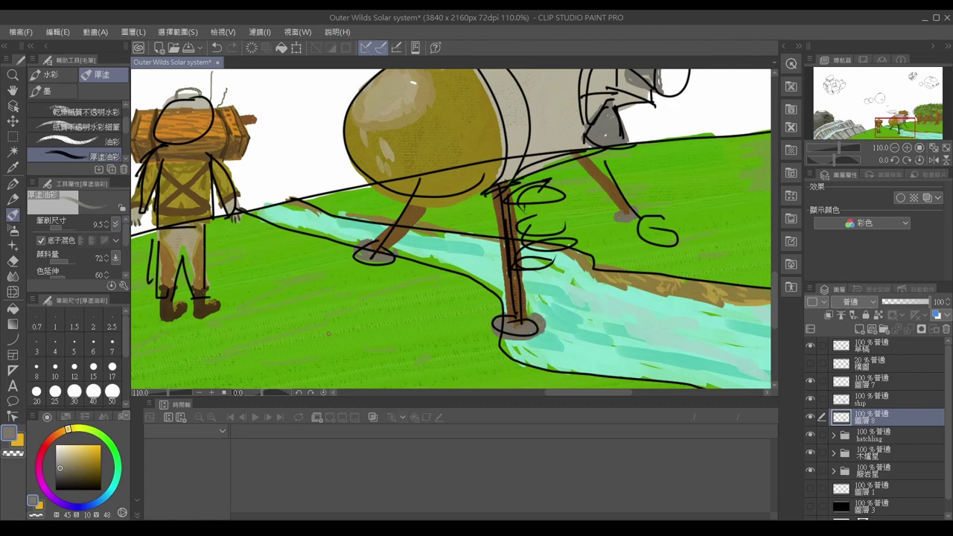
alt+click(421, 209)
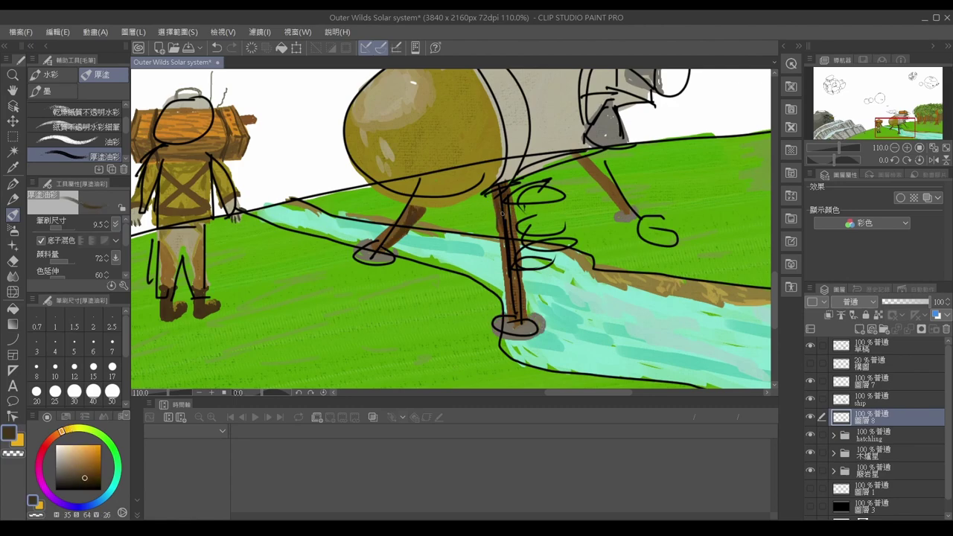
scroll(499, 170, down, 3)
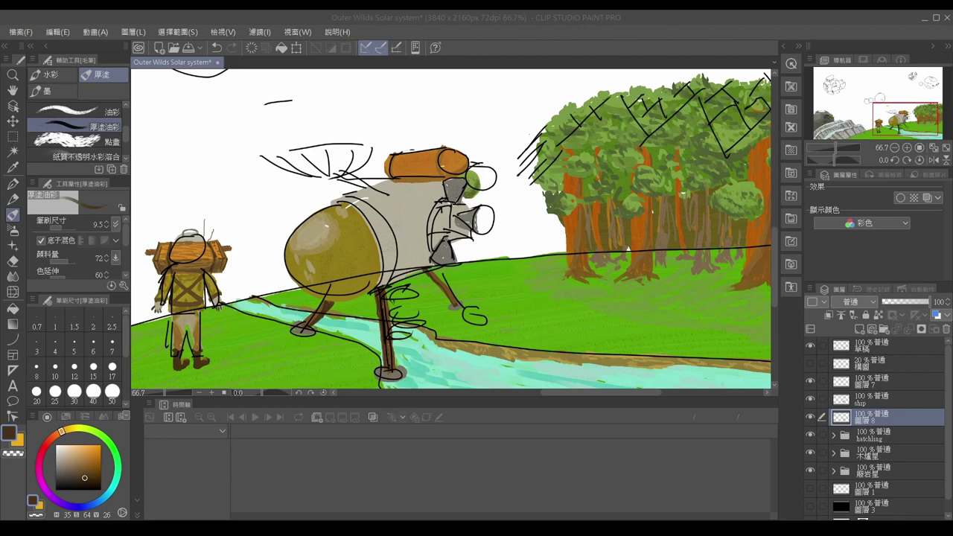
- Fill the dish antenna above the ship with beige grey (H 47, S 13, V 71)
scroll(298, 132, up, 5)
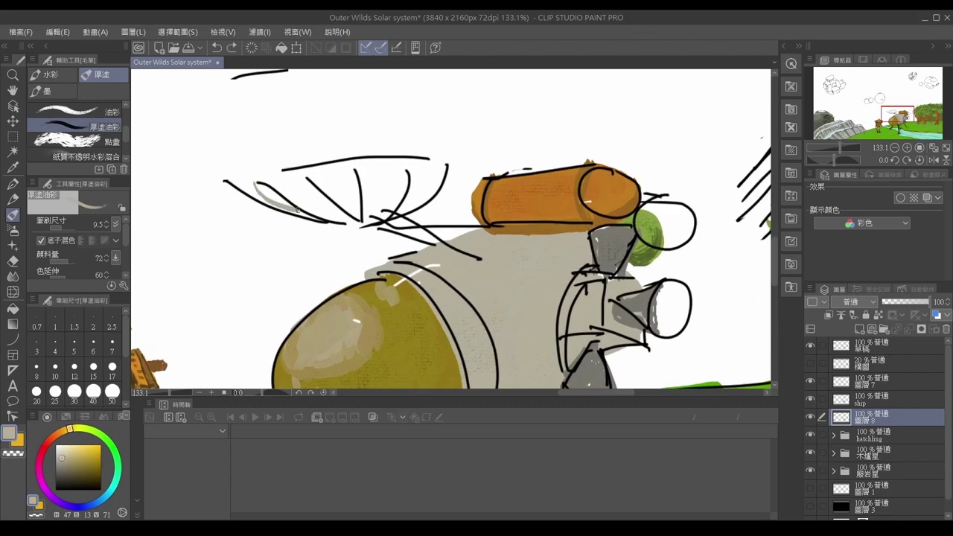
key(ctrl+z)
mouse_move(444, 157)
mouse_down()
mouse_move(437, 175)
mouse_move(349, 224)
mouse_move(272, 181)
mouse_move(444, 162)
mouse_up()
key(ctrl+z)
mouse_move(265, 174)
mouse_down()
mouse_move(446, 163)
mouse_move(285, 194)
mouse_move(326, 210)
mouse_move(426, 179)
mouse_up()
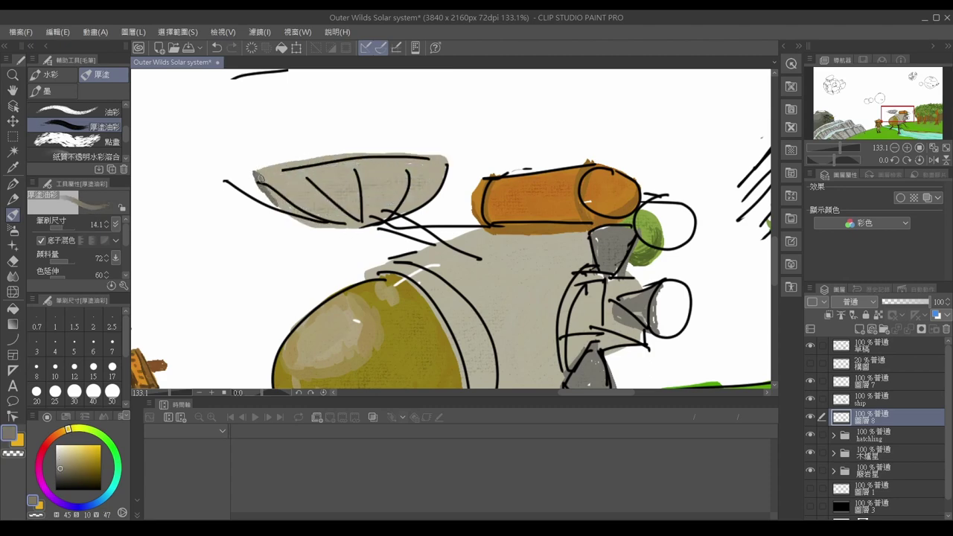
- Paint the dish's rim, ribs and support struts in darker grey (H 45, S 10, V 47) at brush size 14.1
mouse_move(258, 177)
mouse_down()
mouse_move(349, 224)
mouse_move(368, 198)
mouse_move(293, 161)
mouse_move(446, 169)
mouse_move(360, 218)
mouse_move(301, 181)
mouse_move(384, 195)
mouse_move(412, 162)
mouse_up()
mouse_move(480, 223)
mouse_down()
mouse_move(389, 239)
mouse_move(434, 237)
mouse_up()
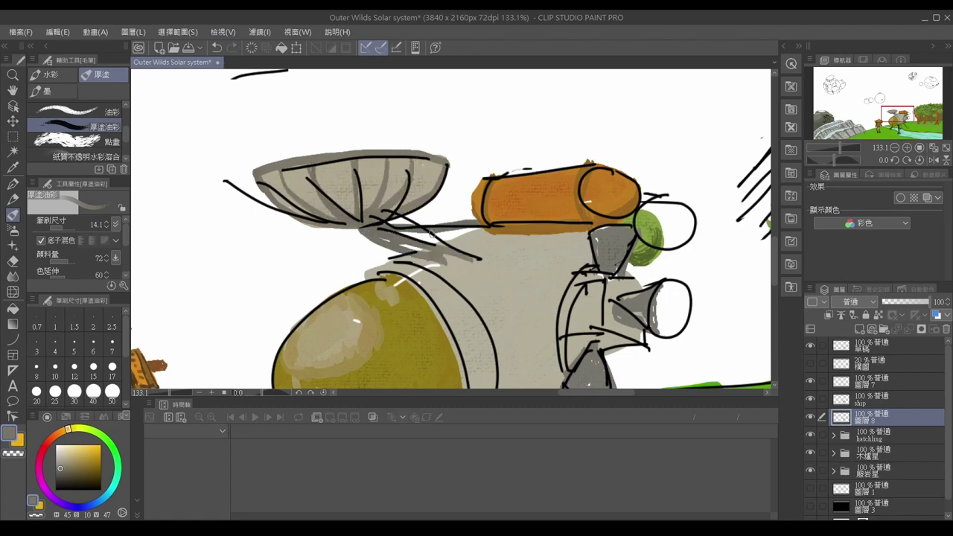
scroll(436, 221, down, 2)
- Outline the cockpit's collar with grey and small rivets, and paint ribs on the rear engine mount at brush size 9.5
scroll(350, 194, up, 3)
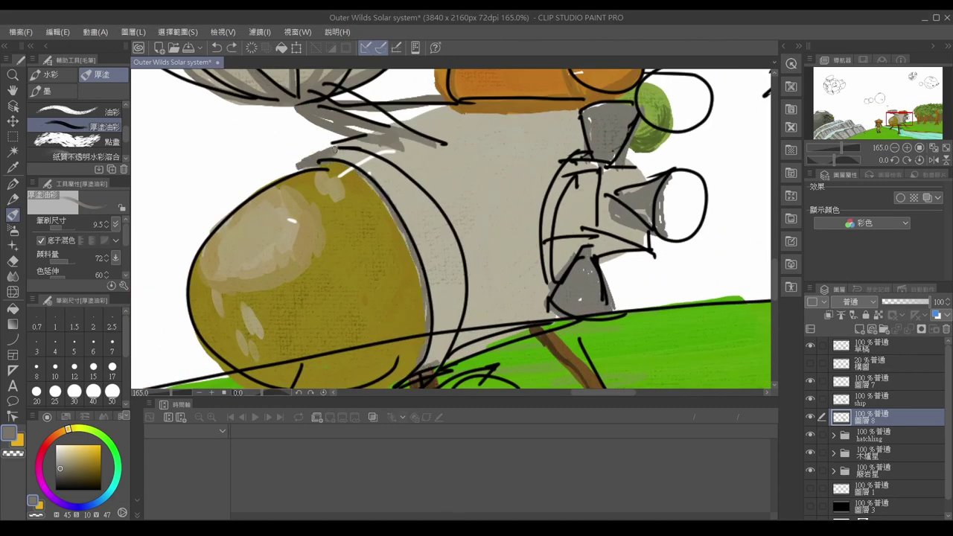
mouse_move(335, 149)
mouse_down()
mouse_move(359, 149)
mouse_move(425, 193)
mouse_up()
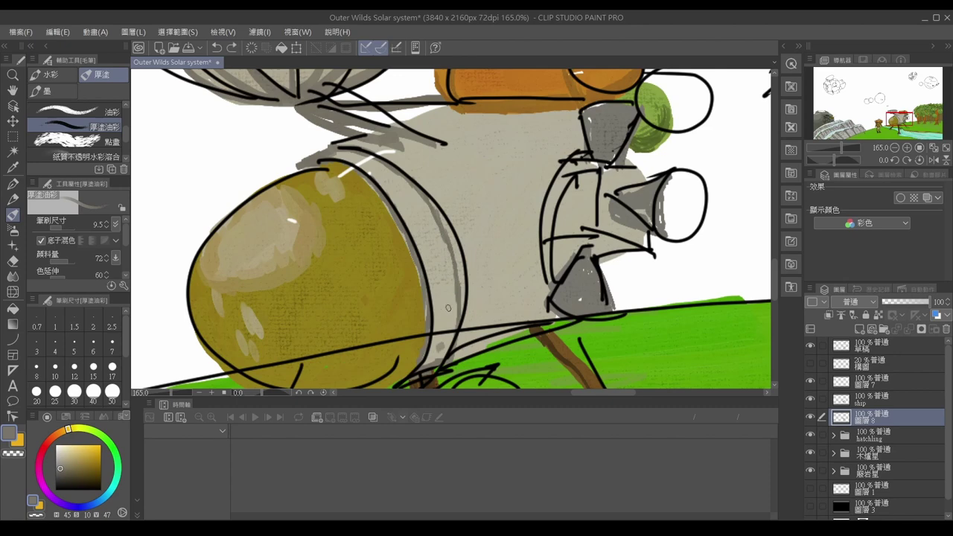
mouse_move(584, 163)
mouse_down()
mouse_move(554, 190)
mouse_move(546, 275)
mouse_up()
mouse_move(558, 190)
mouse_down()
mouse_move(595, 220)
mouse_move(590, 237)
mouse_move(606, 249)
mouse_up()
mouse_move(592, 178)
mouse_down()
mouse_move(558, 238)
mouse_move(565, 253)
mouse_up()
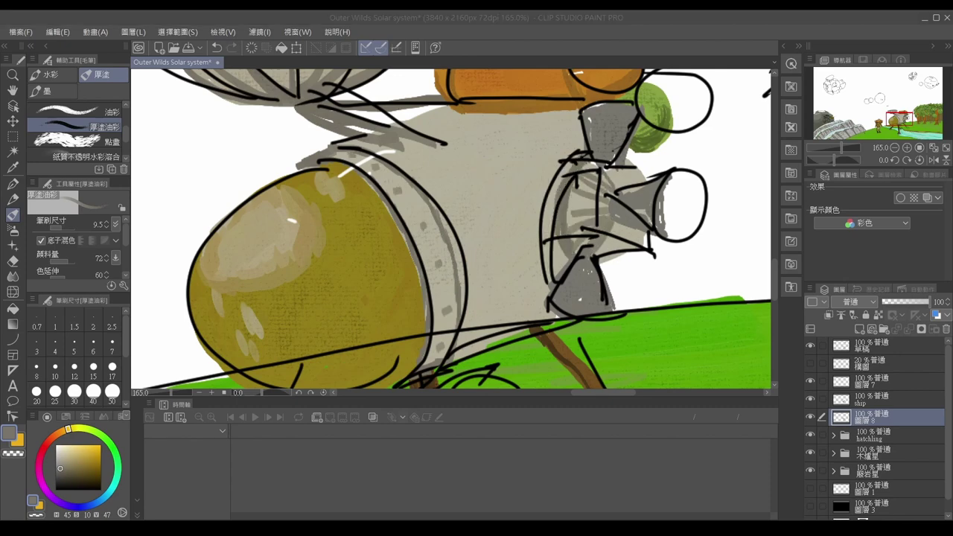
- Repaint the hull between the cockpit collar and the rear engine mount in cream (H 45, S 16, V 94)
alt+click(370, 139)
key(ctrl+shift+n)
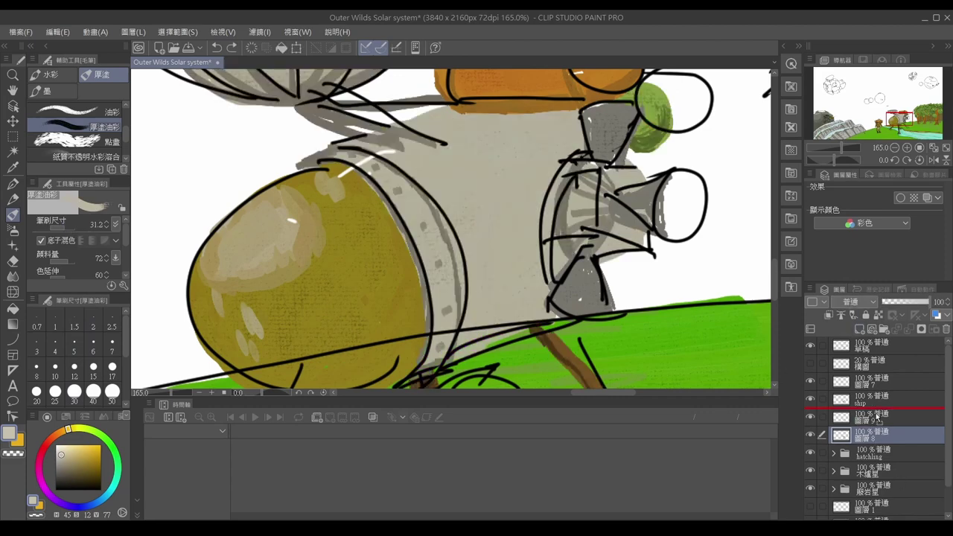
drag(877, 418, 876, 409)
mouse_move(446, 141)
mouse_down()
mouse_move(477, 134)
mouse_move(417, 127)
mouse_move(522, 282)
mouse_up()
- Erase the cream spill behind the engine mount and along the hull's upper edge with the hard eraser at size 11.6
key(e)
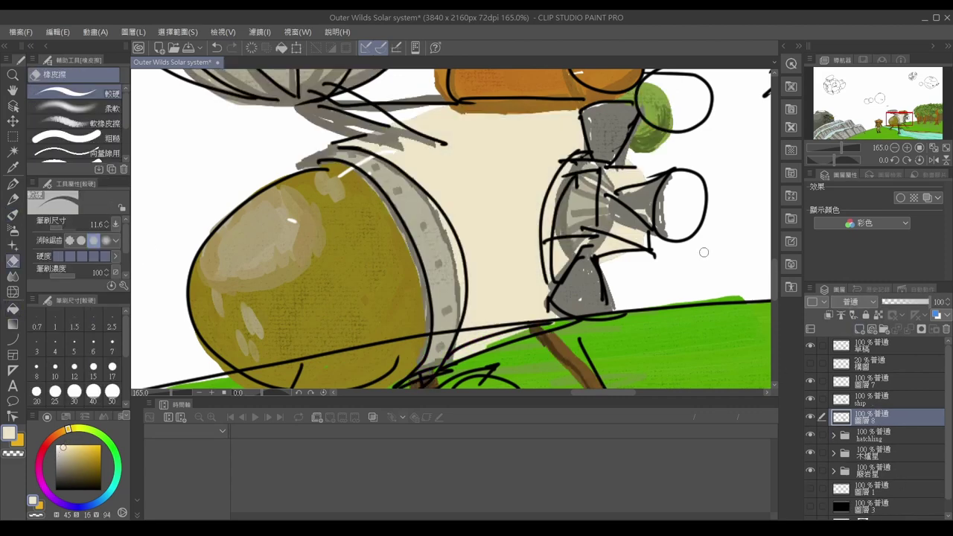
mouse_move(631, 176)
mouse_down()
mouse_move(628, 220)
mouse_move(606, 257)
mouse_up()
drag(399, 121, 453, 116)
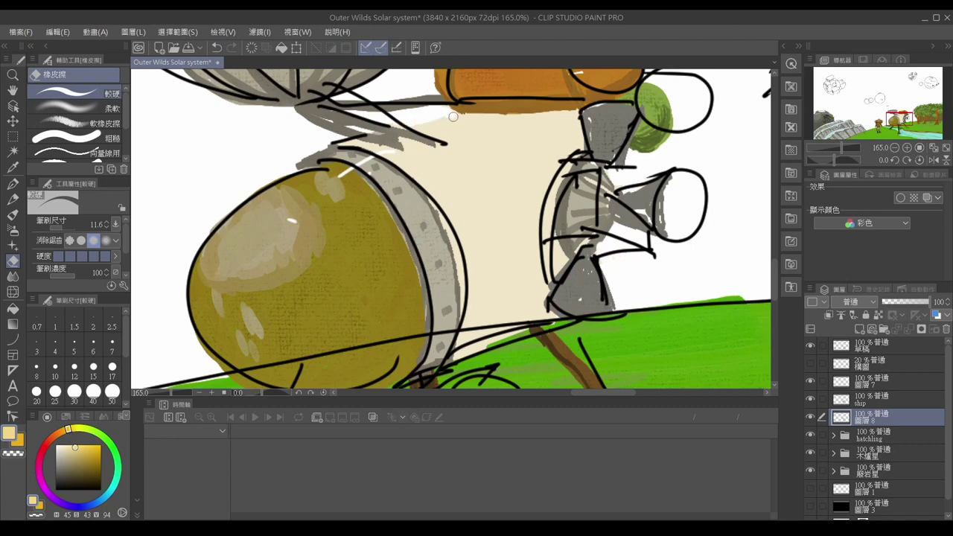
- Paint an olive panel outline with curved stripes (H 50, S 82, V 58) on the rear hull and below the orange tank at size 9.5
alt+click(195, 221)
key(b)
drag(535, 115, 509, 177)
drag(488, 116, 468, 179)
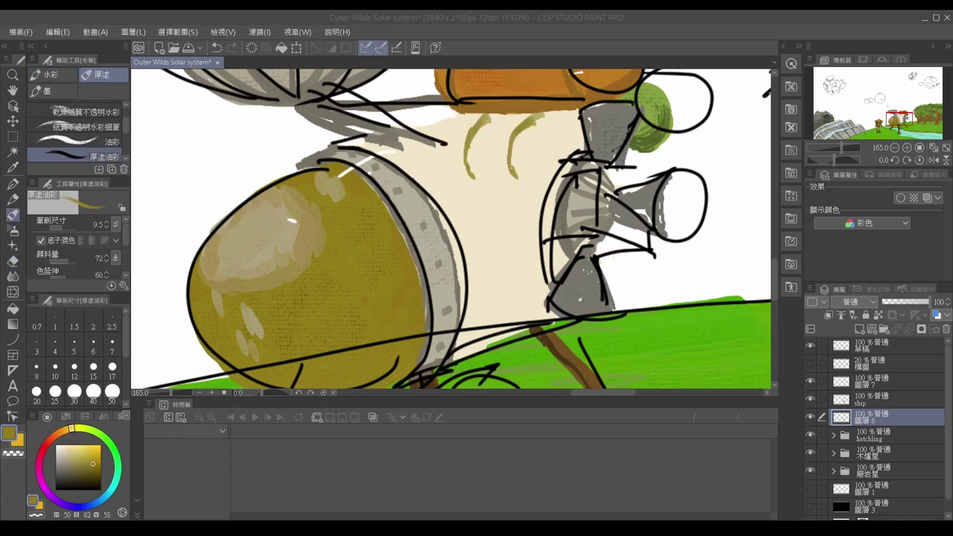
key(ctrl+z)
key(ctrl+z)
drag(566, 159, 511, 146)
drag(566, 253, 503, 286)
drag(511, 146, 503, 285)
drag(532, 266, 528, 161)
drag(537, 158, 544, 273)
key(ctrl+z)
mouse_move(570, 115)
mouse_down()
mouse_move(521, 237)
mouse_move(524, 277)
mouse_up()
mouse_move(457, 112)
mouse_down()
mouse_move(446, 139)
mouse_move(533, 143)
mouse_move(573, 126)
mouse_up()
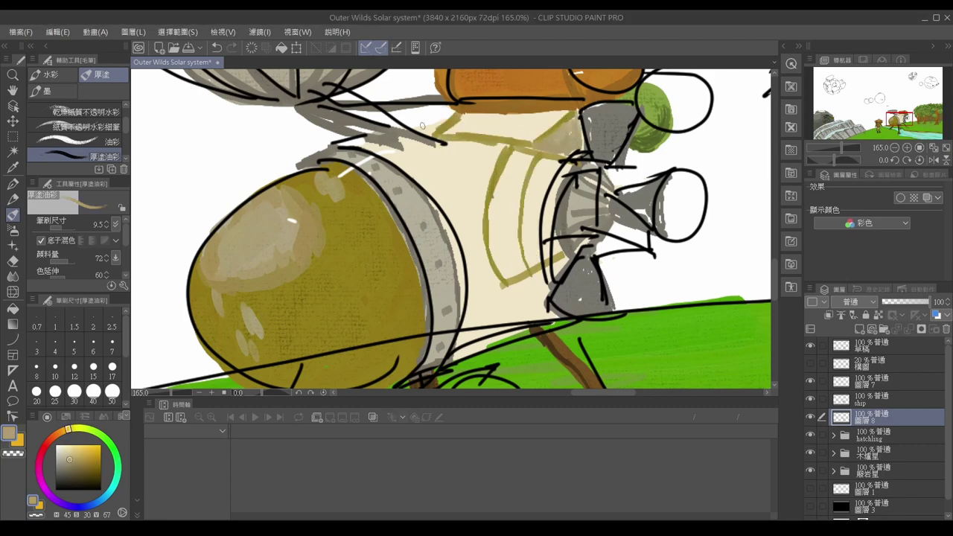
- Shade the upper cream hull between the collar and the striped panel with tan strokes (H 45, S 30, V 67)
drag(447, 145, 383, 156)
mouse_move(502, 145)
mouse_down()
mouse_move(417, 179)
mouse_move(430, 195)
mouse_up()
drag(477, 164, 439, 210)
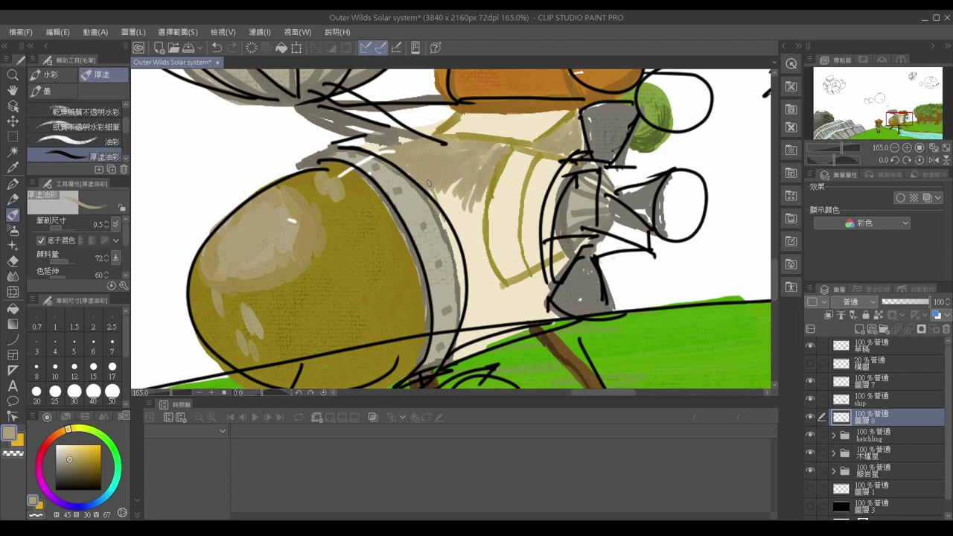
drag(495, 146, 458, 235)
- Darken the lower ends of the hull's olive stripes with dark brown (H 37, S 66, V 33) at brush size 9.5
scroll(447, 223, up, 1)
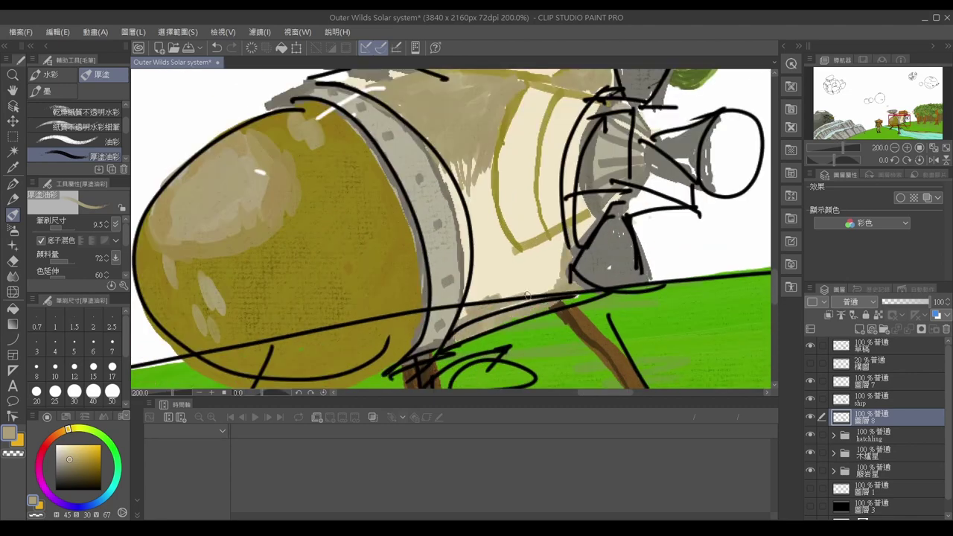
alt+click(569, 313)
drag(588, 212, 514, 246)
drag(498, 190, 513, 242)
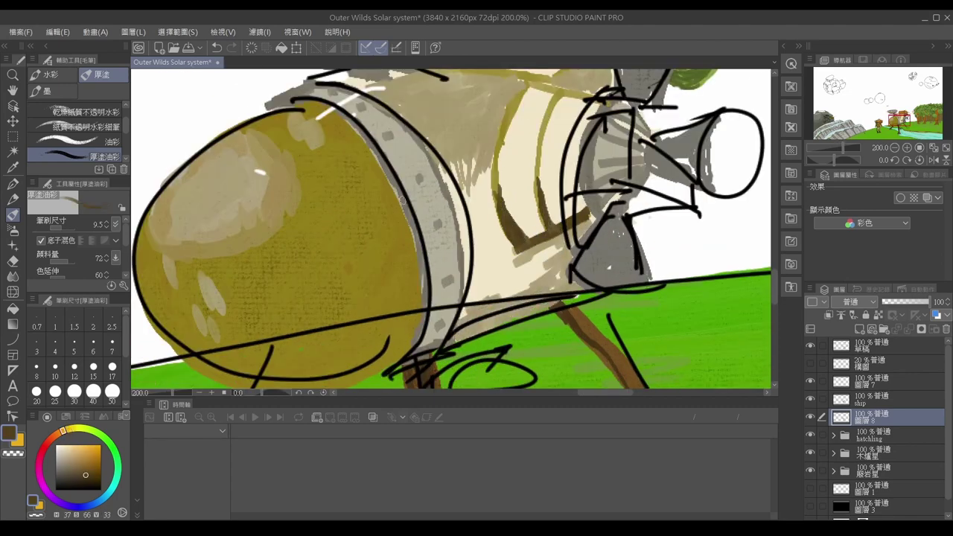
- Outline the curved olive stripes on the rear hull with thin dark brown lines (H 40, S 60, V 36) at brush size 2.4
alt+click(521, 112)
drag(521, 86, 536, 149)
alt+click(547, 127)
drag(514, 81, 525, 111)
click(59, 231)
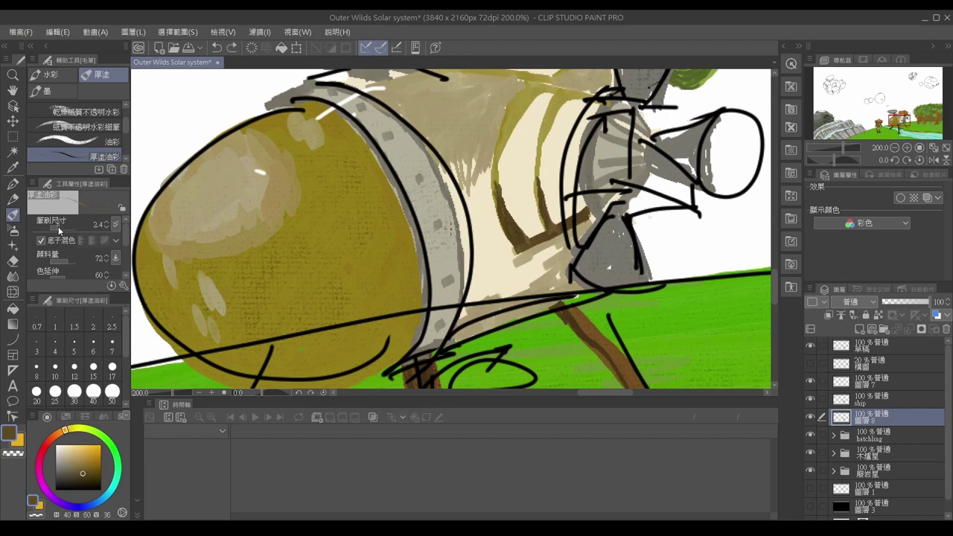
- Cover the remaining cream hull between the collar and the striped panel, including the underside, with tan (H 46, S 33, V 66)
alt+click(480, 238)
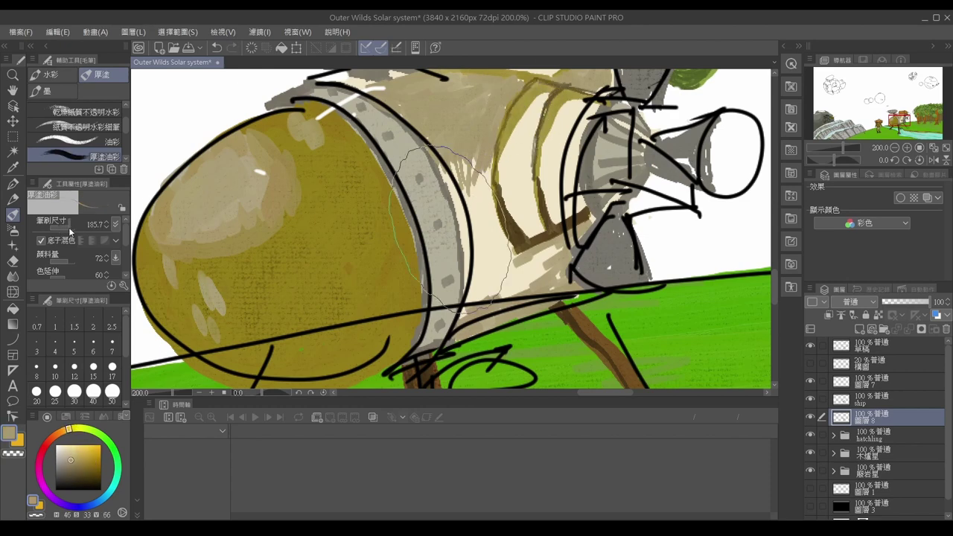
mouse_move(465, 160)
mouse_down()
mouse_move(447, 216)
mouse_move(476, 245)
mouse_up()
mouse_move(551, 290)
mouse_down()
mouse_move(484, 226)
mouse_move(499, 283)
mouse_up()
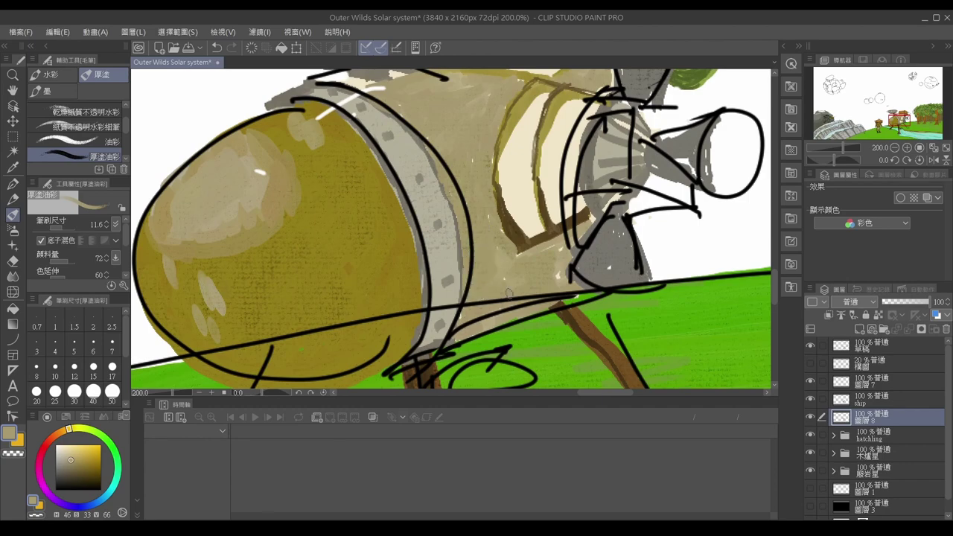
- Clean the rear lower hull edge with the eraser and touch it up in tan (H 48, S 36, V 63) at brush size 11.6
scroll(499, 268, down, 5)
scroll(499, 268, up, 5)
key(e)
drag(573, 256, 536, 301)
mouse_move(616, 230)
mouse_down()
mouse_move(555, 279)
mouse_move(543, 302)
mouse_up()
key(b)
drag(555, 264, 532, 305)
scroll(536, 274, down, 4)
scroll(536, 274, up, 1)
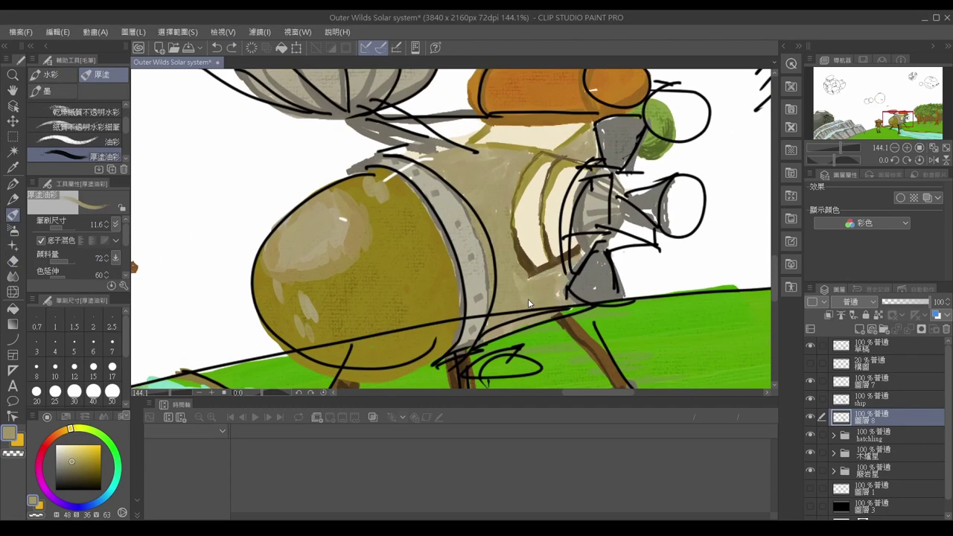
- Shade the hull's underside olive (H 50, S 73, V 46) and draw dark brown seams (H 41, S 63, V 34) across the upper hull at size 2.9
alt+click(521, 290)
mouse_move(521, 265)
mouse_down()
mouse_move(487, 335)
mouse_move(573, 261)
mouse_up()
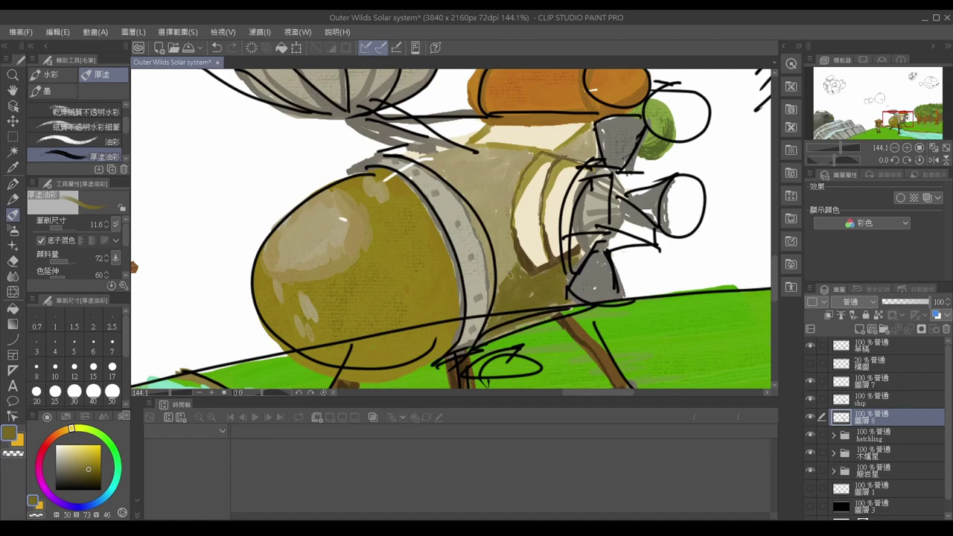
alt+click(512, 276)
drag(93, 226, 78, 229)
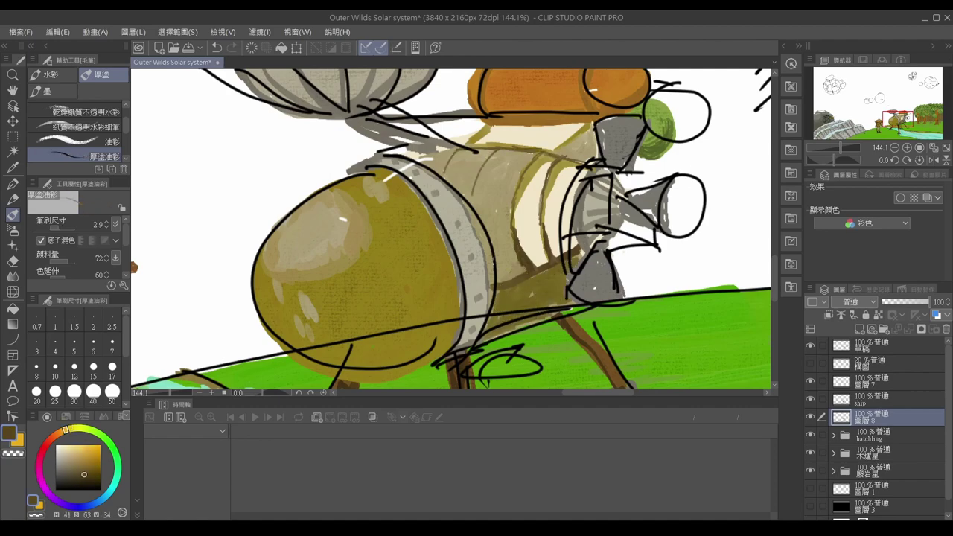
alt+click(468, 153)
scroll(469, 154, down, 1)
- Fill the openings of the rear and lower thruster nozzles with black on the ship layer
click(855, 402)
mouse_move(558, 306)
mouse_down()
mouse_move(599, 319)
mouse_move(586, 318)
mouse_up()
drag(640, 223, 646, 249)
scroll(646, 239, up, 6)
mouse_move(554, 328)
mouse_down()
mouse_move(566, 216)
mouse_move(566, 238)
mouse_up()
alt+click(410, 179)
key(e)
key(b)
mouse_move(506, 197)
mouse_down()
mouse_move(441, 219)
mouse_move(476, 298)
mouse_move(394, 335)
mouse_move(376, 239)
mouse_move(425, 309)
mouse_up()
- Shade the lower thruster grey (H 48, S 24, V 36) and touch up the hull's lower edge in olive (H 49, S 74, V 46) at size 5.3
scroll(425, 160, down, 2)
click(66, 474)
scroll(424, 309, up, 1)
mouse_move(406, 272)
mouse_down()
mouse_move(454, 324)
mouse_move(443, 300)
mouse_up()
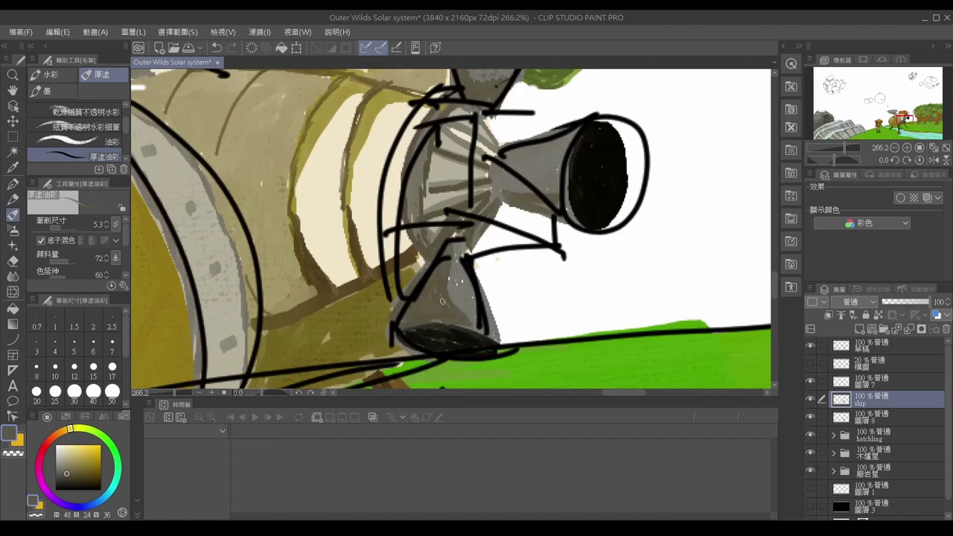
scroll(442, 301, down, 1)
drag(521, 257, 342, 323)
mouse_move(395, 272)
mouse_down()
mouse_move(195, 315)
mouse_move(313, 346)
mouse_up()
mouse_move(406, 253)
mouse_down()
mouse_move(372, 302)
mouse_move(298, 335)
mouse_up()
scroll(298, 335, down, 1)
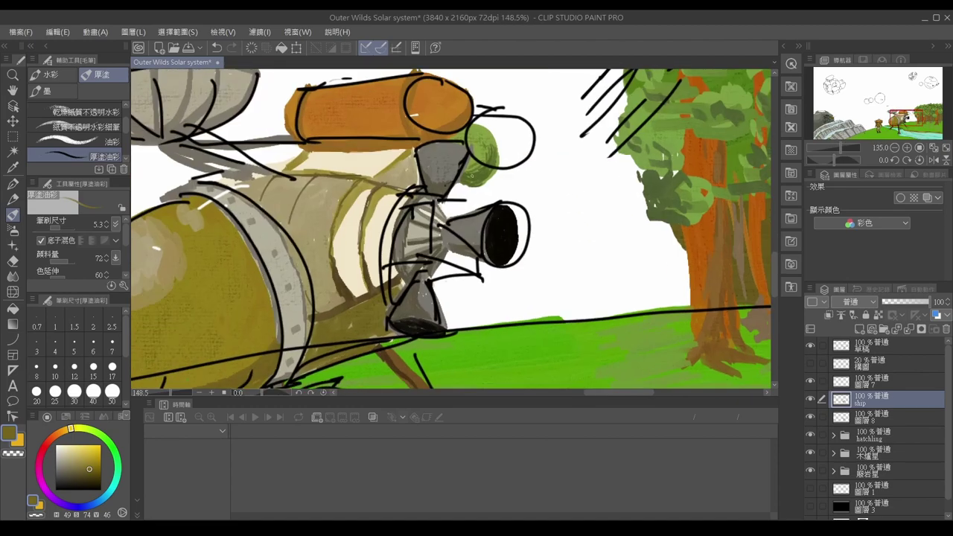
- Shade the spaceship's landing legs and foot pads with dark grey-brown (H 48, S 32, V 36) at brush size 5.3
key(ctrl+0)
scroll(450, 230, up, 3)
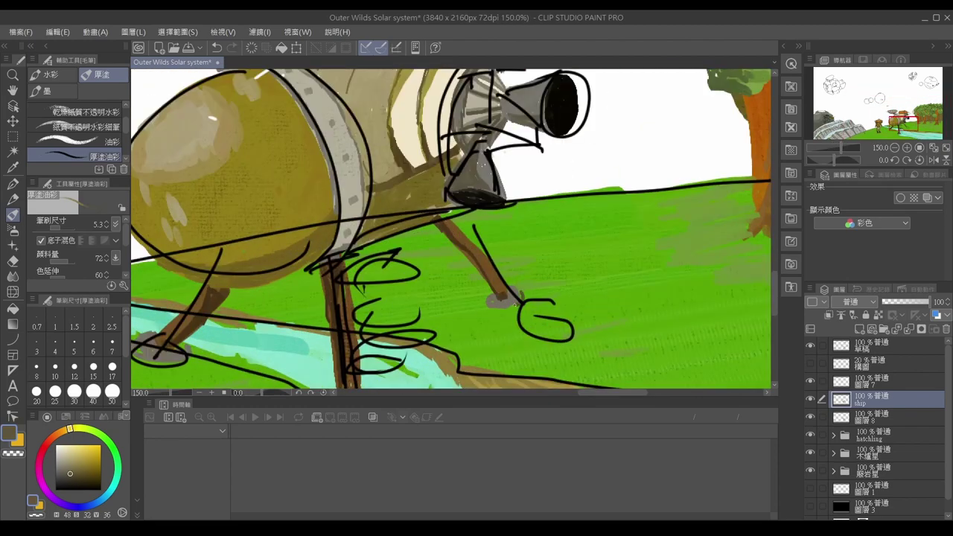
drag(490, 305, 517, 307)
drag(447, 298, 618, 149)
drag(274, 208, 326, 217)
drag(476, 312, 558, 335)
scroll(551, 312, up, 2)
alt+click(430, 192)
- Group the spaceship layers in a folder with a new layer 圖層 9 at its bottom, and undo the trial stroke
key(ctrl+g)
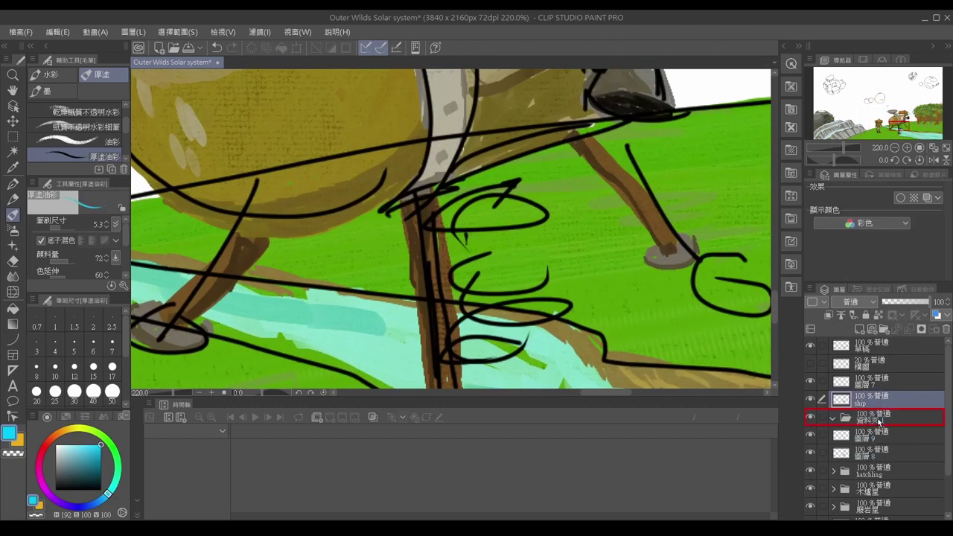
key(ctrl+shift+n)
drag(445, 221, 506, 198)
key(ctrl+z)
- Paint blue strokes (H 240, S 69, V 96) along the sketched spiral by the middle landing leg and rename the layer folder as ship
click(78, 506)
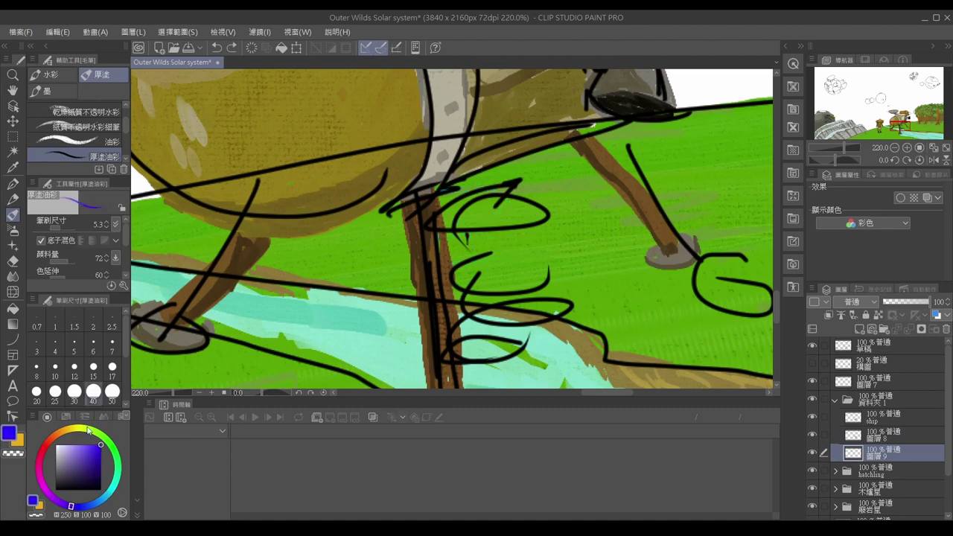
click(87, 447)
drag(457, 223, 499, 207)
drag(450, 242, 487, 267)
scroll(476, 238, down, 5)
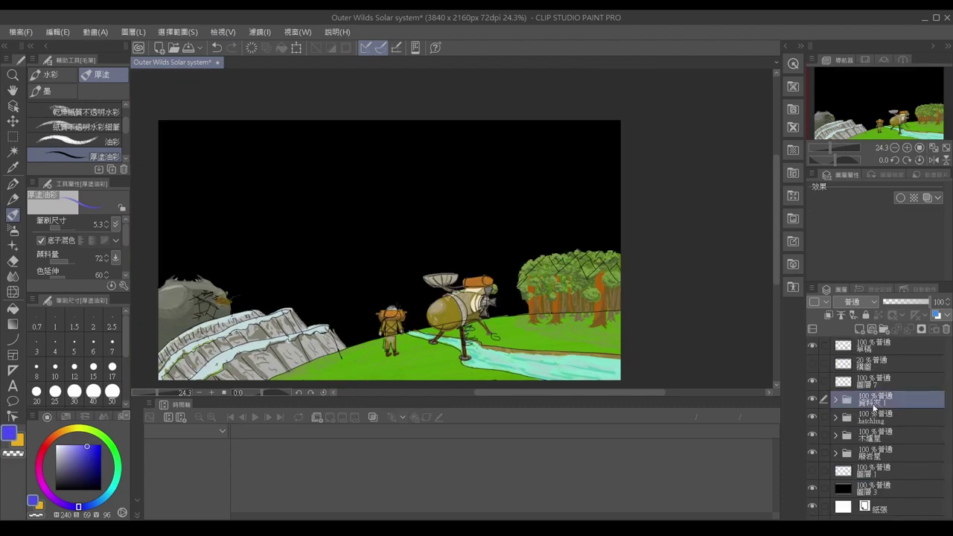
scroll(395, 334, up, 1)
scroll(396, 335, down, 1)
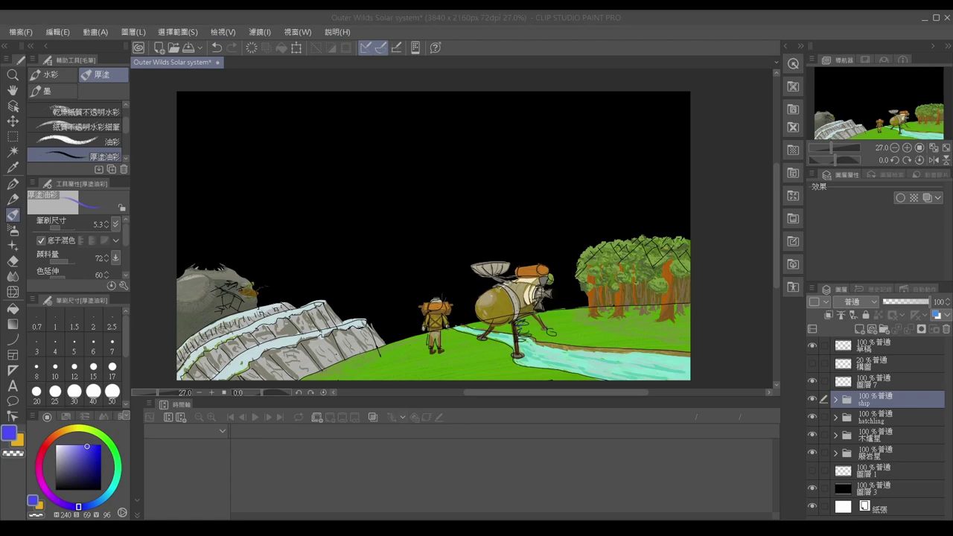
- Paint the shattered planet's core purple (H 277, S 71, V 57) with indigo shading and pale swirl lines on 圖層 10 in folder 碎空星
click(871, 382)
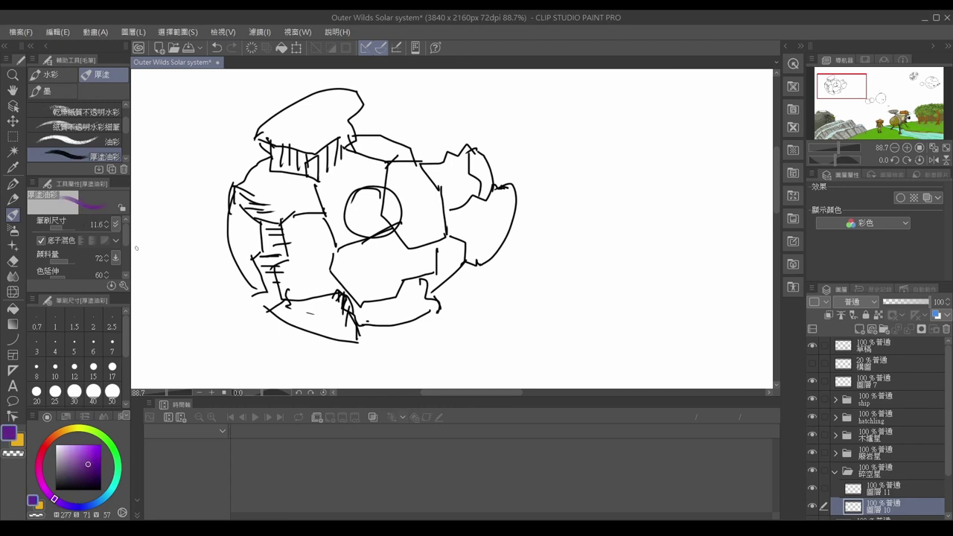
mouse_move(357, 195)
mouse_down()
mouse_move(364, 224)
mouse_move(394, 212)
mouse_up()
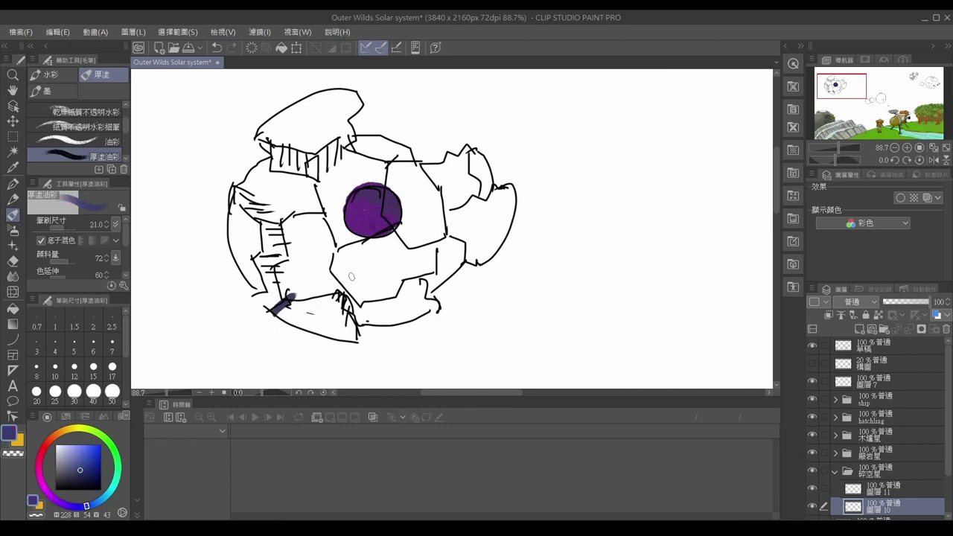
alt+click(409, 202)
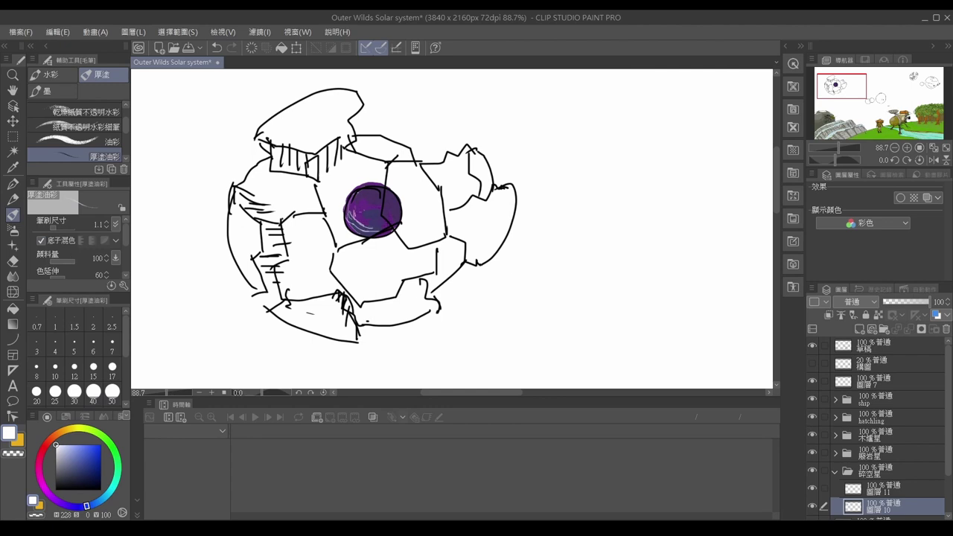
alt+click(372, 209)
mouse_move(361, 186)
mouse_down()
mouse_move(372, 205)
mouse_move(363, 223)
mouse_up()
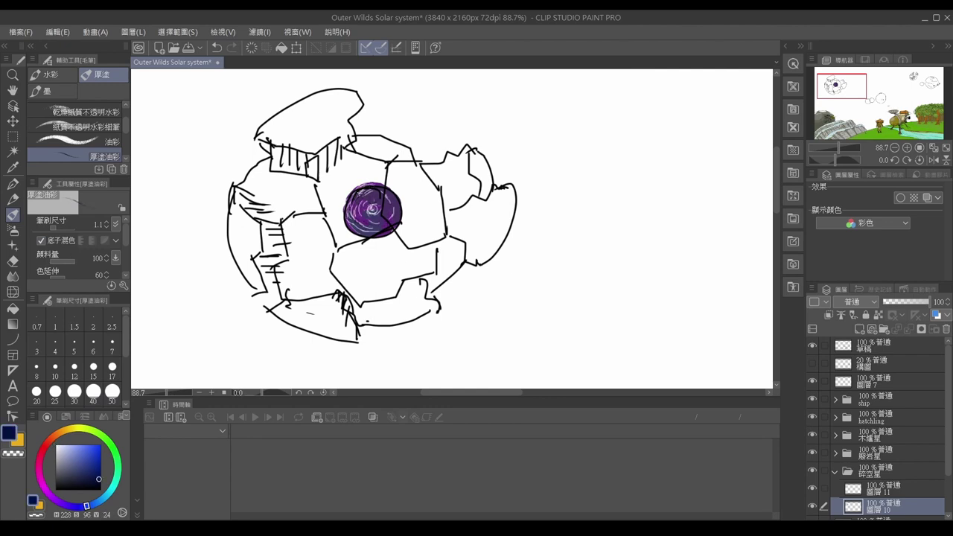
click(886, 488)
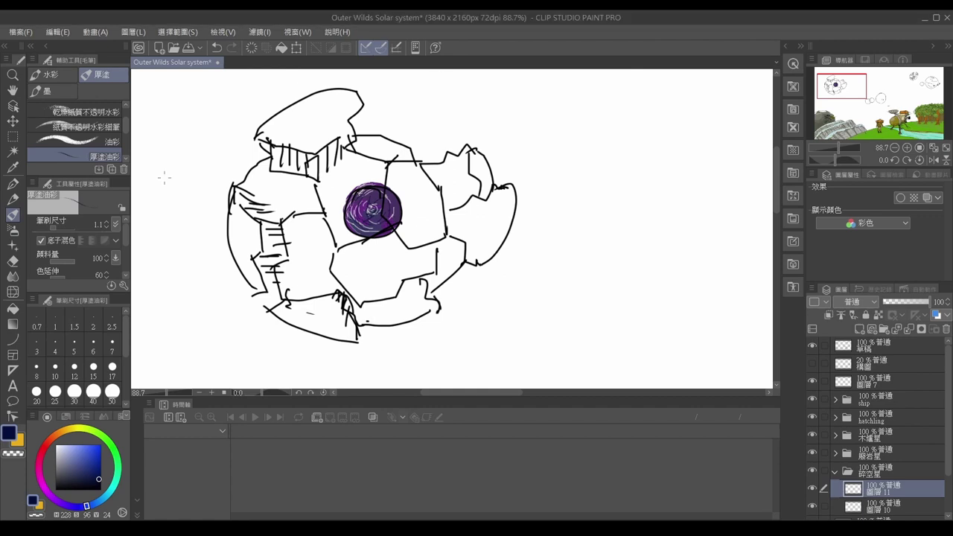
key(b)
key(b)
key(b)
key(b)
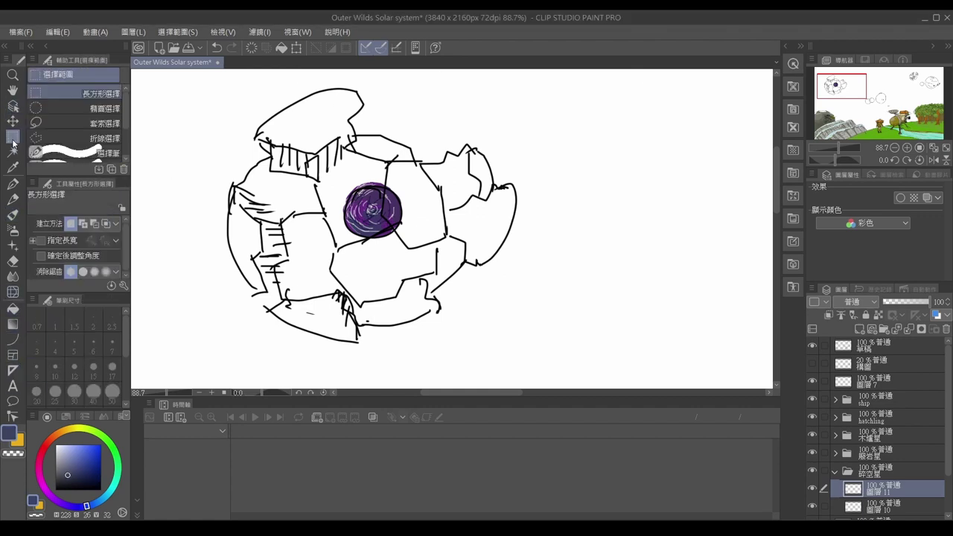
key(b)
key(b)
key(b)
key(b)
key(b)
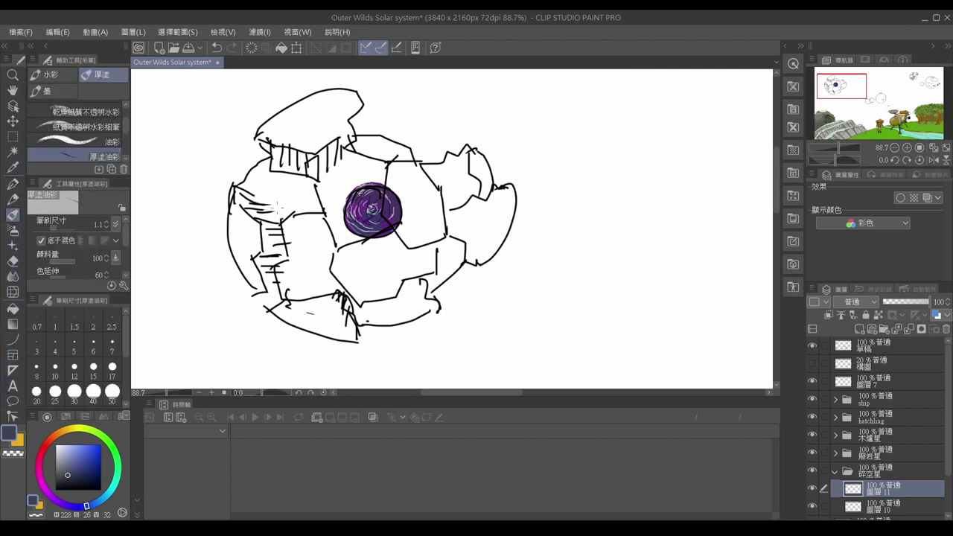
- Move 圖層 11 beneath the core layer and paint a dark red disc around the core on it
scroll(843, 447, down, 2)
drag(886, 430, 886, 466)
alt+click(379, 164)
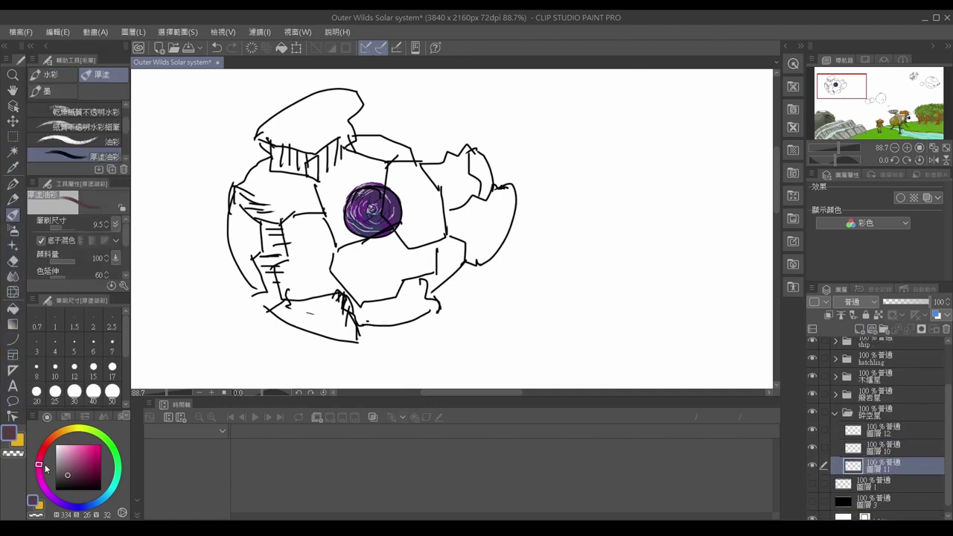
mouse_move(378, 163)
mouse_down()
mouse_move(328, 238)
mouse_move(428, 201)
mouse_move(417, 261)
mouse_move(355, 253)
mouse_move(313, 223)
mouse_move(348, 171)
mouse_move(430, 238)
mouse_move(319, 201)
mouse_up()
- Paint the shattered planet's upper and left crust in dark purple (H 260, S 40, V 39) on 圖層 12 at brush size 84.1
key(alt+bracketright)
alt+click(368, 212)
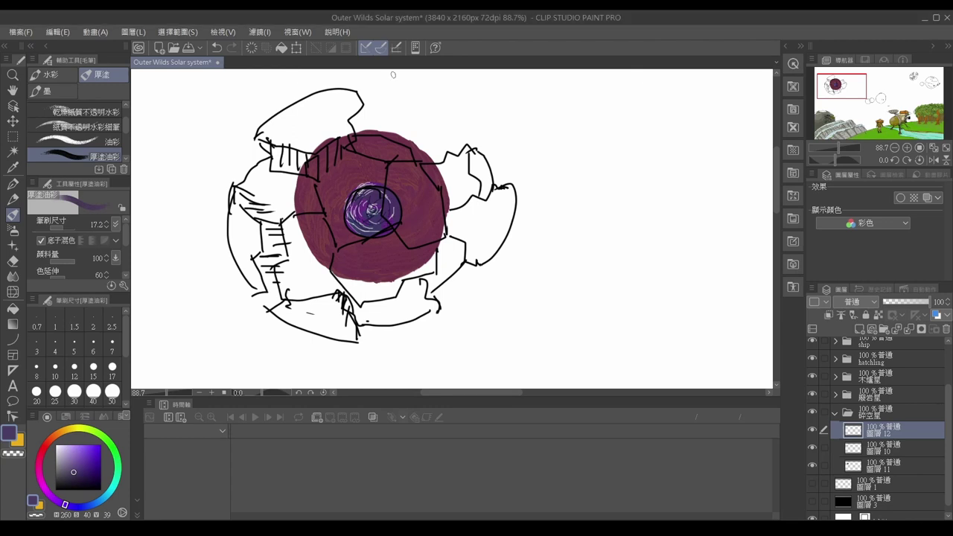
drag(66, 226, 104, 225)
drag(364, 97, 257, 149)
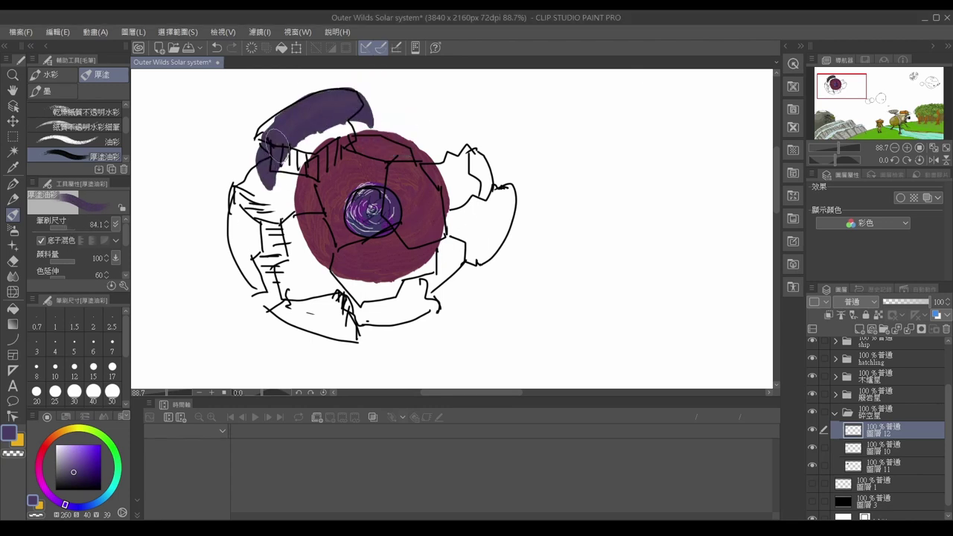
mouse_move(350, 119)
mouse_down()
mouse_move(253, 208)
mouse_move(305, 279)
mouse_up()
drag(391, 90, 350, 130)
drag(328, 93, 394, 108)
mouse_move(383, 316)
mouse_down()
mouse_move(294, 280)
mouse_move(267, 234)
mouse_move(380, 320)
mouse_move(300, 260)
mouse_up()
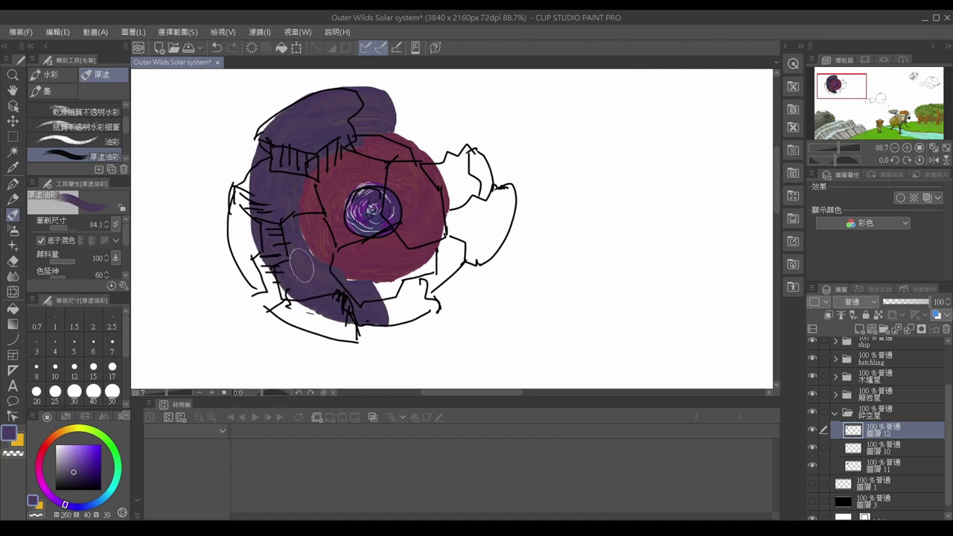
- Cover the planet's right, lower and central crust plates with the same dark purple, leaving a red opening around the core
key(e)
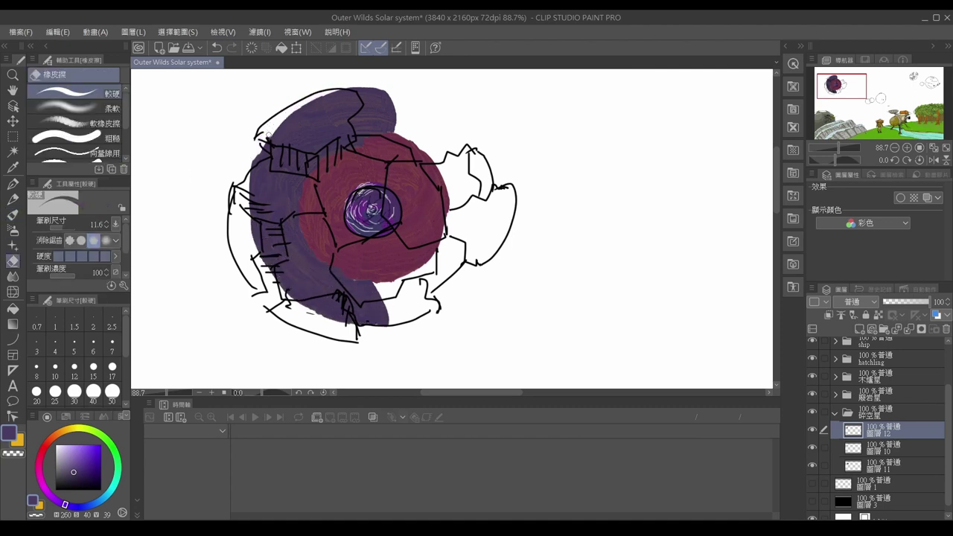
key(b)
drag(380, 320, 432, 286)
mouse_move(476, 187)
mouse_down()
mouse_move(430, 288)
mouse_move(449, 134)
mouse_move(430, 138)
mouse_move(440, 131)
mouse_move(424, 117)
mouse_move(419, 222)
mouse_move(401, 202)
mouse_move(421, 206)
mouse_move(415, 267)
mouse_move(324, 164)
mouse_move(354, 179)
mouse_move(311, 119)
mouse_up()
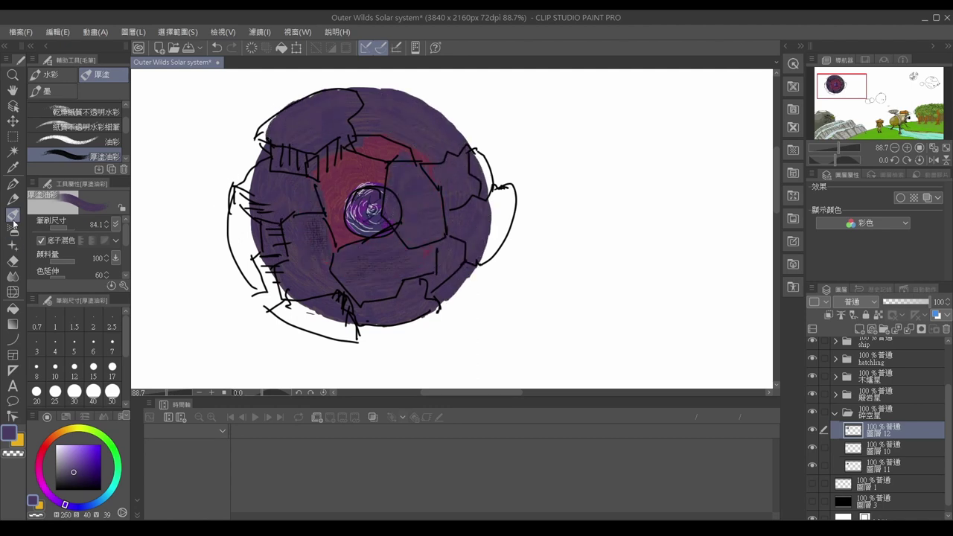
- Paint dark red broken edges (H 344, S 75, V 38) beneath the upper crust plate and at the left crack at size 5.3
alt+click(270, 163)
alt+click(355, 125)
mouse_move(280, 149)
mouse_down()
mouse_move(360, 128)
mouse_move(314, 162)
mouse_move(265, 143)
mouse_move(311, 158)
mouse_up()
alt+click(309, 139)
key(bracketleft)
key(bracketleft)
key(bracketleft)
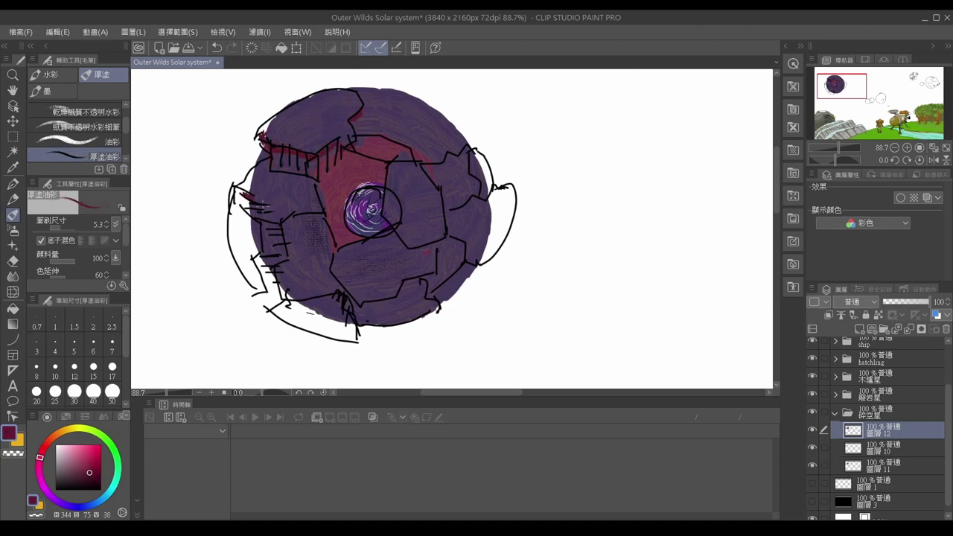
- Extend the left and bottom crust plates outward in purple and line their cracks with dark red and near-black at size 14.1
alt+click(253, 224)
key(bracketright)
key(bracketright)
drag(240, 195, 244, 231)
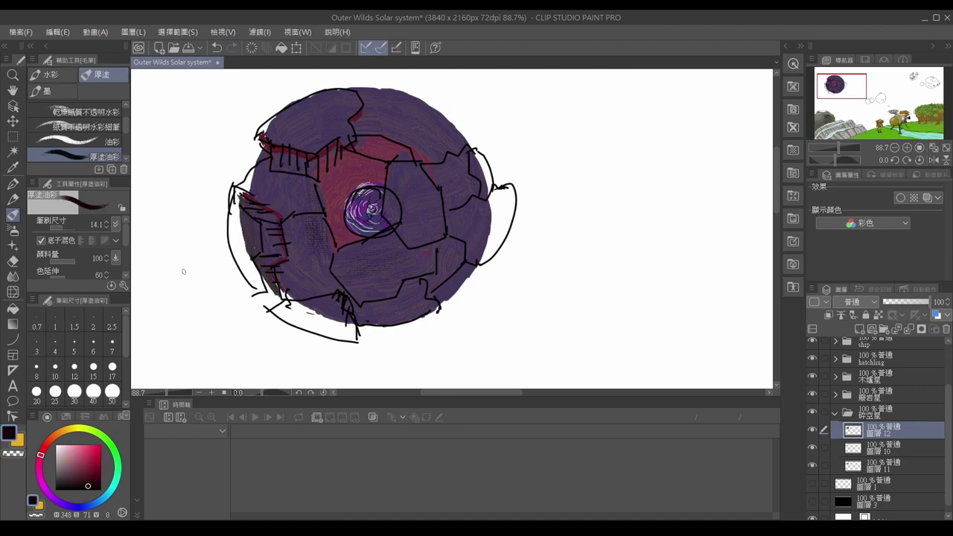
mouse_move(286, 296)
mouse_down()
mouse_move(323, 292)
mouse_move(316, 316)
mouse_up()
drag(356, 329, 373, 308)
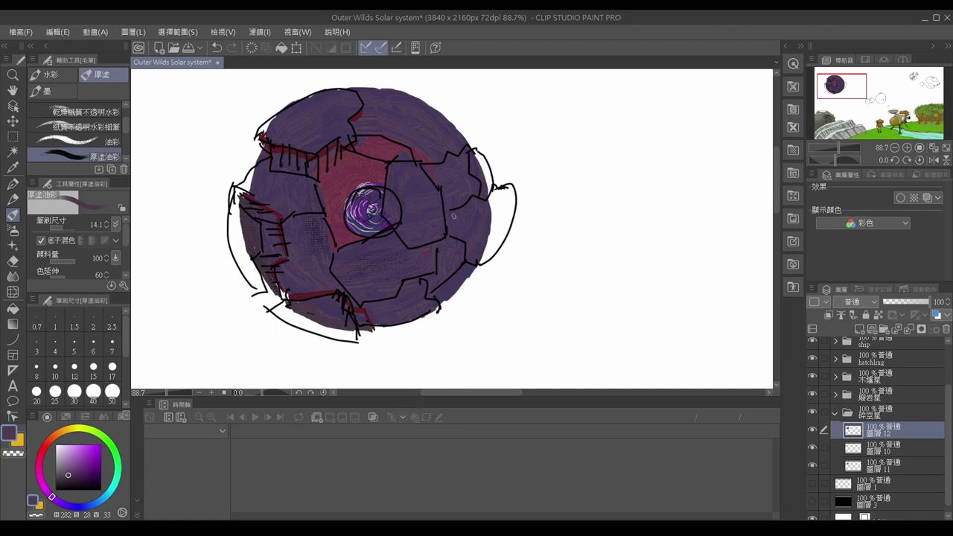
- Erase jagged notches from the planet's upper-right crust edge with the hard eraser at size 11.6
key(e)
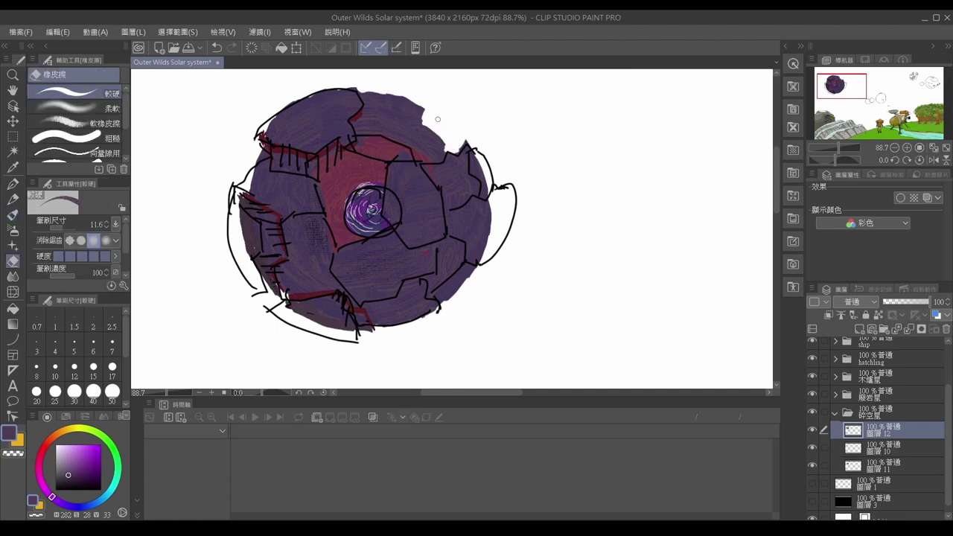
alt+click(421, 113)
key(b)
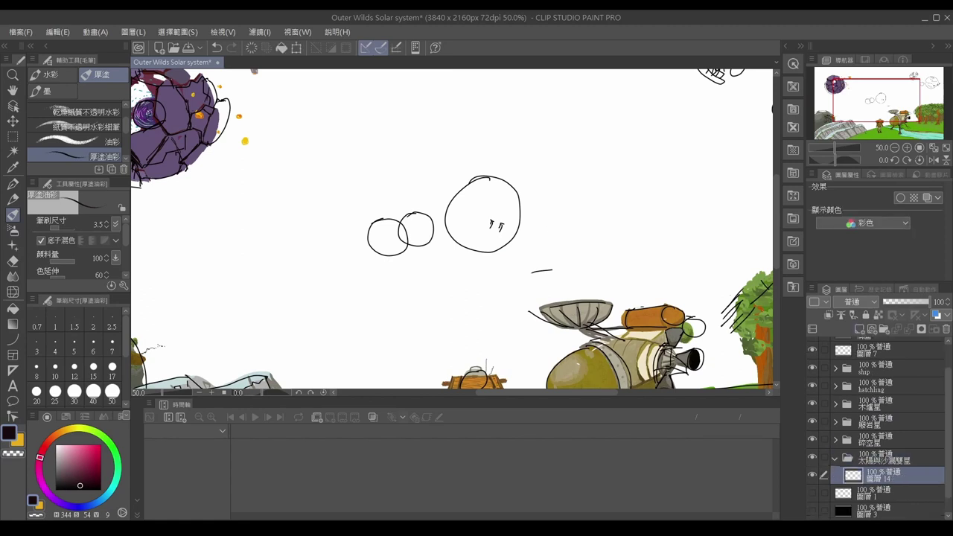
- Fill the large sun circle with saturated orange (H 24) and a lighter yellow-orange on 圖層 14
click(55, 435)
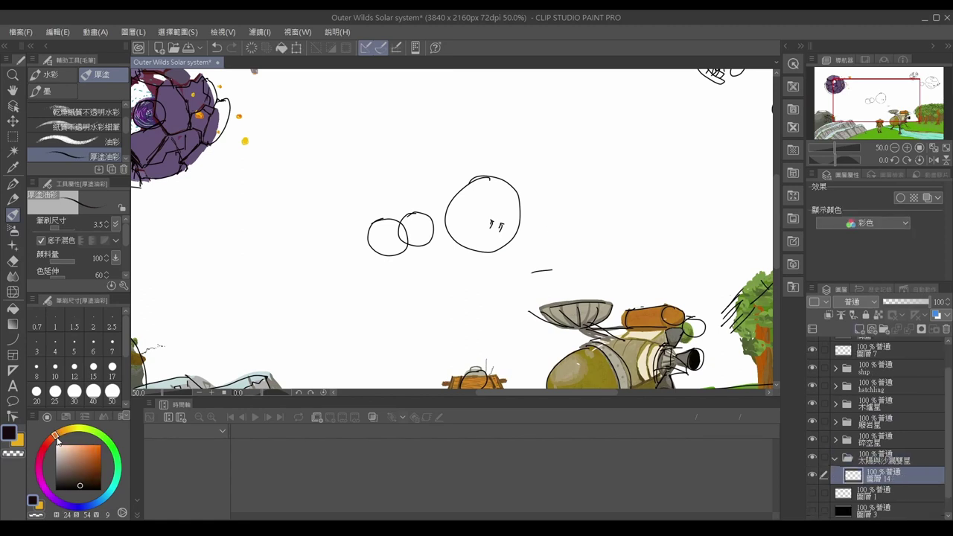
click(100, 450)
mouse_move(493, 183)
mouse_down()
mouse_move(453, 216)
mouse_move(492, 183)
mouse_move(521, 238)
mouse_move(477, 250)
mouse_move(509, 201)
mouse_up()
drag(454, 223, 487, 249)
click(77, 428)
mouse_move(451, 201)
mouse_down()
mouse_move(458, 231)
mouse_move(495, 242)
mouse_move(521, 190)
mouse_up()
- Add curved yellow (H 50, S 100, V 90) and orange (H 33, S 100, V 90) strokes across the sun's surface
click(71, 429)
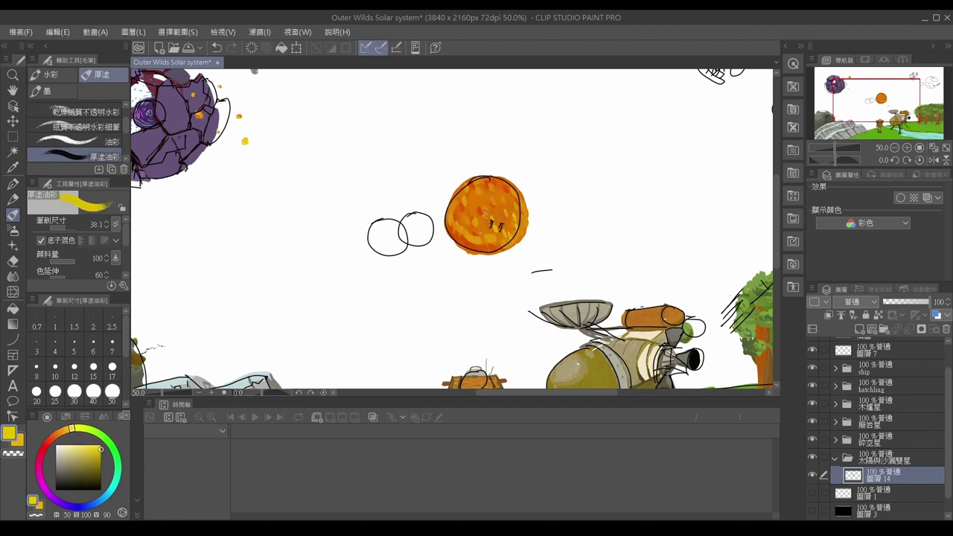
drag(455, 212, 491, 246)
drag(480, 201, 510, 190)
click(60, 431)
drag(457, 245, 469, 201)
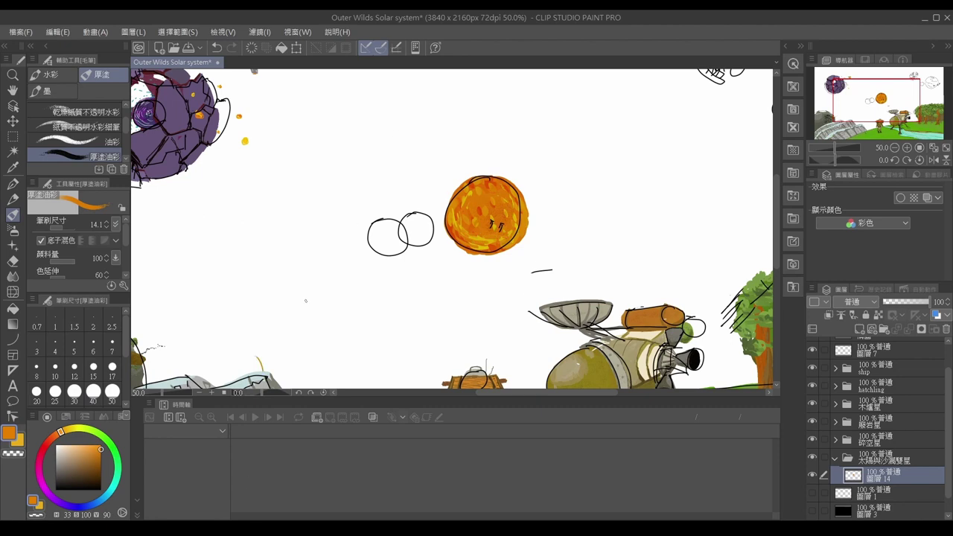
- Fill the left twin planet circle with sandy yellow and the right one with rust orange
click(69, 432)
mouse_move(381, 228)
mouse_down()
mouse_move(522, 179)
mouse_move(363, 249)
mouse_move(354, 243)
mouse_move(378, 239)
mouse_move(344, 268)
mouse_up()
click(55, 434)
click(878, 511)
- Erase a diagonal gap across the rust-orange twin on 圖層 15 and paint brown (H 25, S 67, V 50) pieces inside it
scroll(416, 231, up, 7)
key(e)
alt+click(395, 239)
key(b)
drag(395, 239, 423, 230)
drag(472, 199, 476, 226)
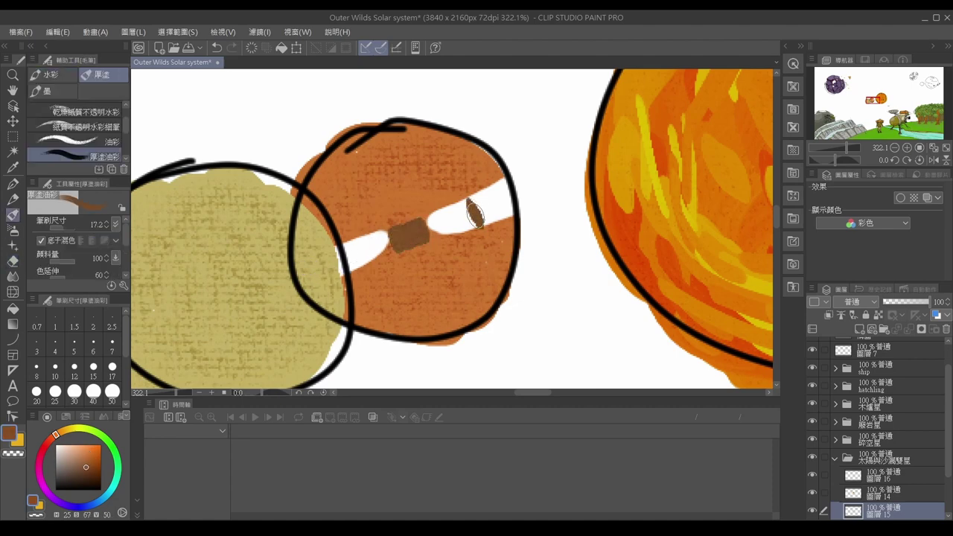
drag(492, 188, 498, 222)
drag(355, 240, 361, 268)
- Paint small teal (H 184, S 78, V 59) plant sprouts above and below the rust-orange twin at brush size 4.3
click(58, 231)
drag(402, 82, 390, 116)
drag(381, 91, 383, 116)
drag(347, 110, 387, 119)
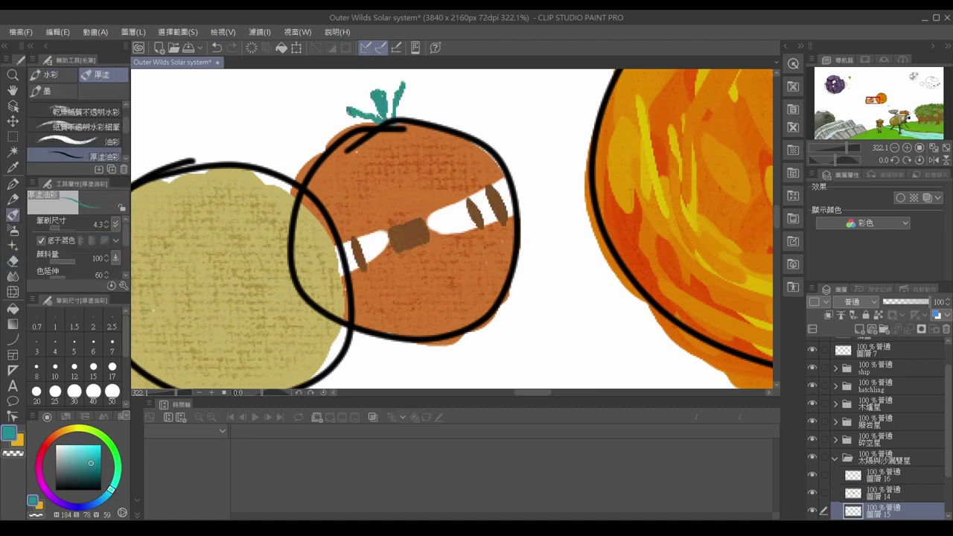
drag(447, 374, 453, 342)
mouse_move(461, 377)
mouse_down()
mouse_move(480, 358)
mouse_move(460, 348)
mouse_up()
- Clean up the sandy twin's edge on 圖層 14 and paint a pale sand stream into the rust twin's gap
scroll(545, 246, down, 1)
alt+click(323, 165)
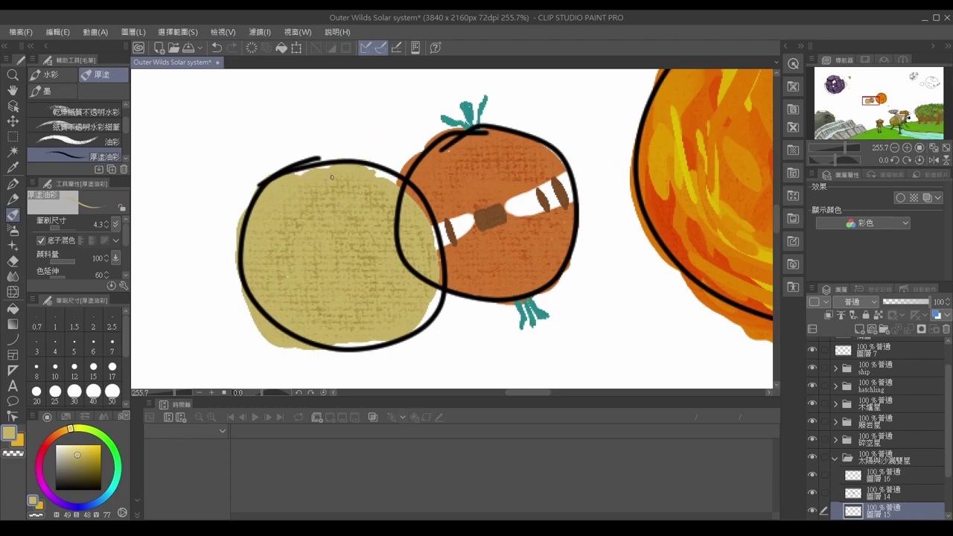
key(e)
ctrl+shift+click(263, 164)
mouse_move(264, 163)
mouse_down()
mouse_move(237, 267)
mouse_move(244, 302)
mouse_move(332, 330)
mouse_move(414, 328)
mouse_up()
key(b)
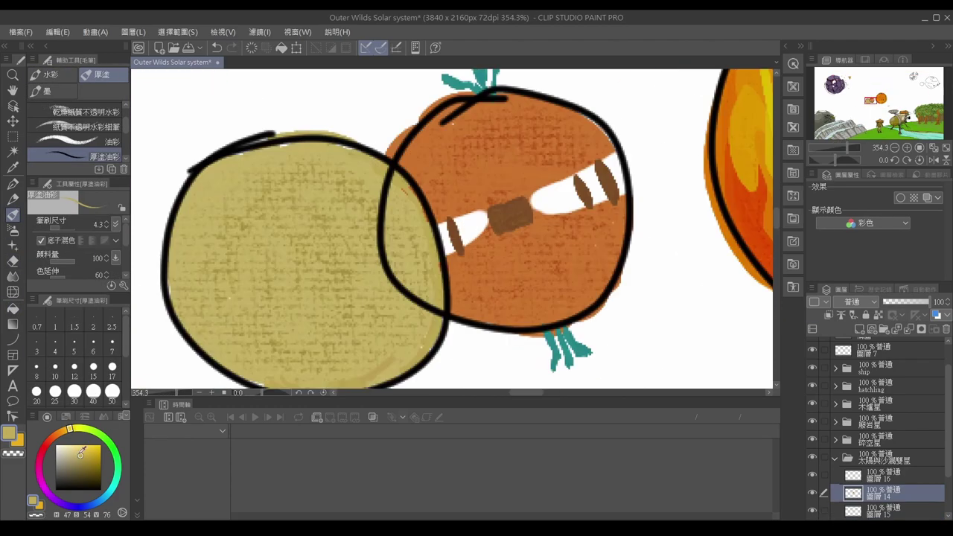
mouse_move(432, 231)
mouse_down()
mouse_move(493, 208)
mouse_move(507, 217)
mouse_up()
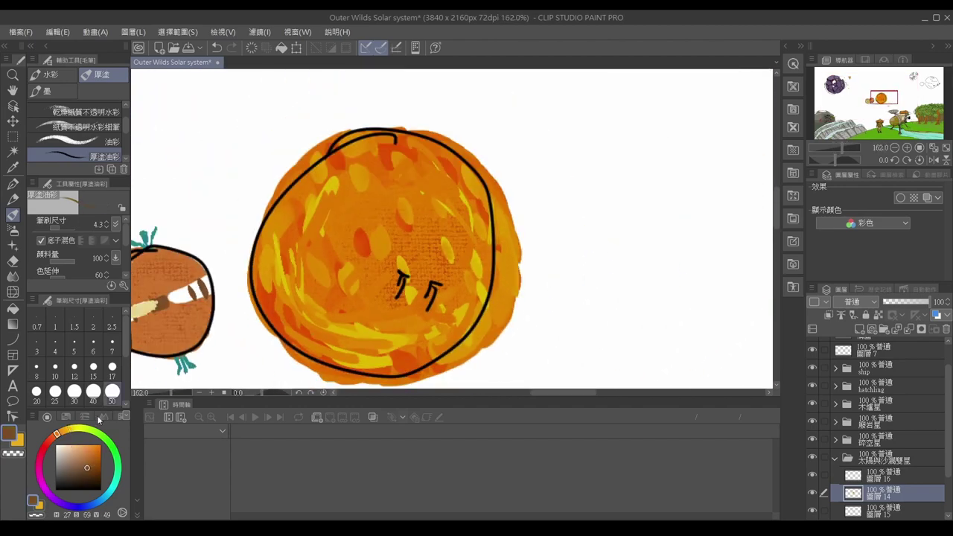
- Paint two small brown (H 27, S 69, V 49) station shapes with legs on the sun on 圖層 16
click(882, 475)
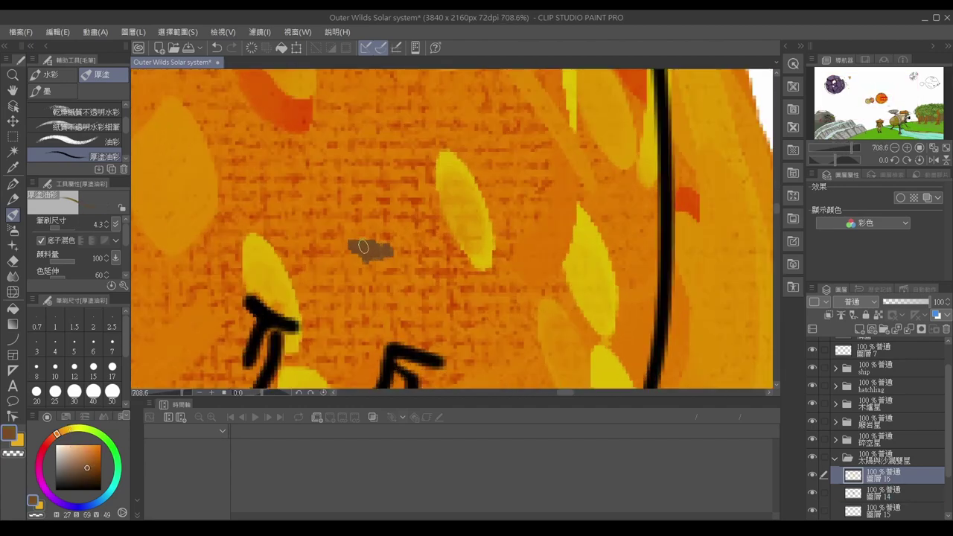
drag(370, 253, 376, 304)
drag(430, 227, 450, 253)
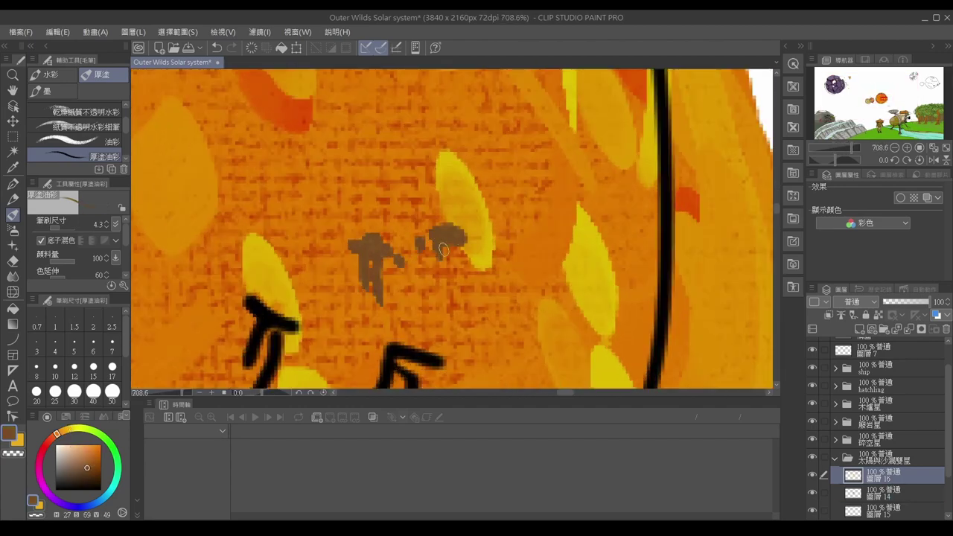
drag(447, 246, 451, 286)
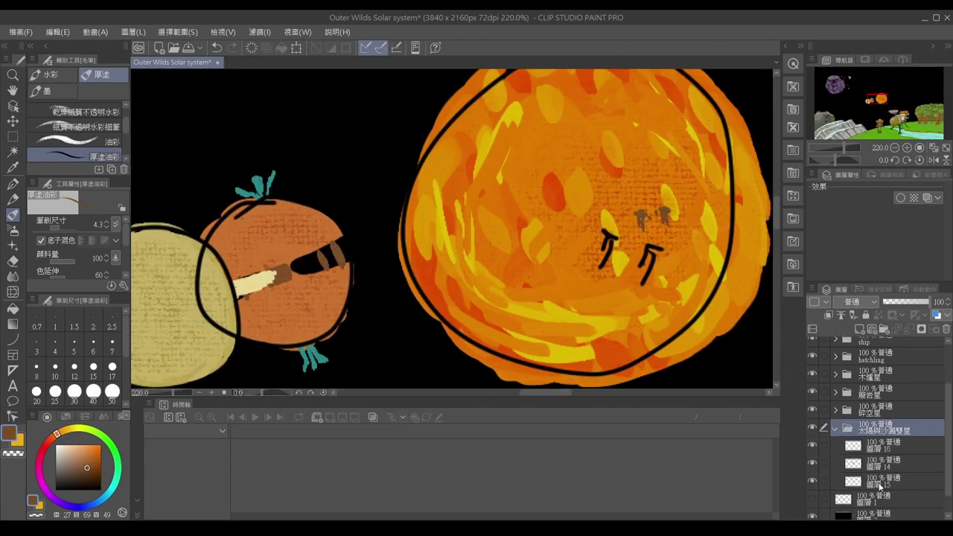
- Draw reddish-brown (H 18, S 69, V 69) cracks across the rust-orange twin's surface on 圖層 16
click(882, 445)
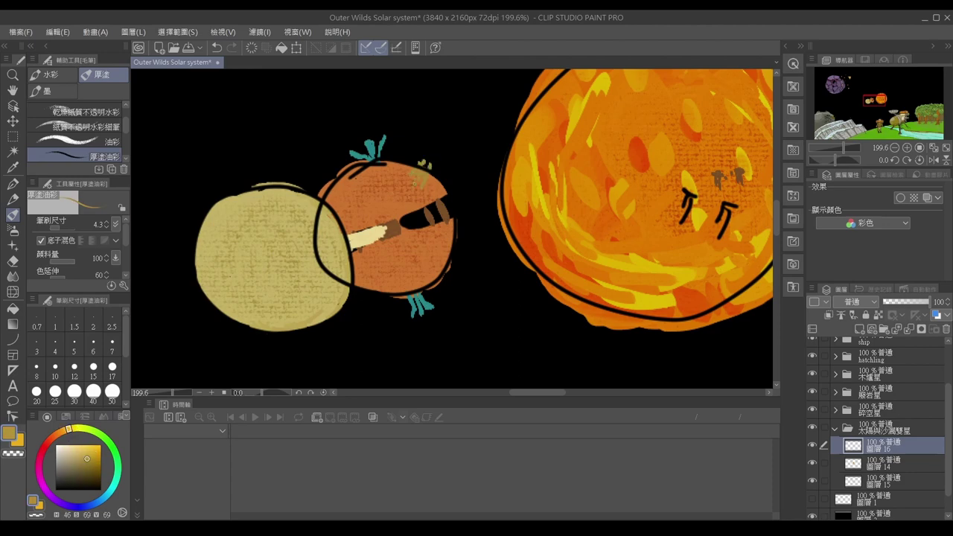
alt+click(406, 198)
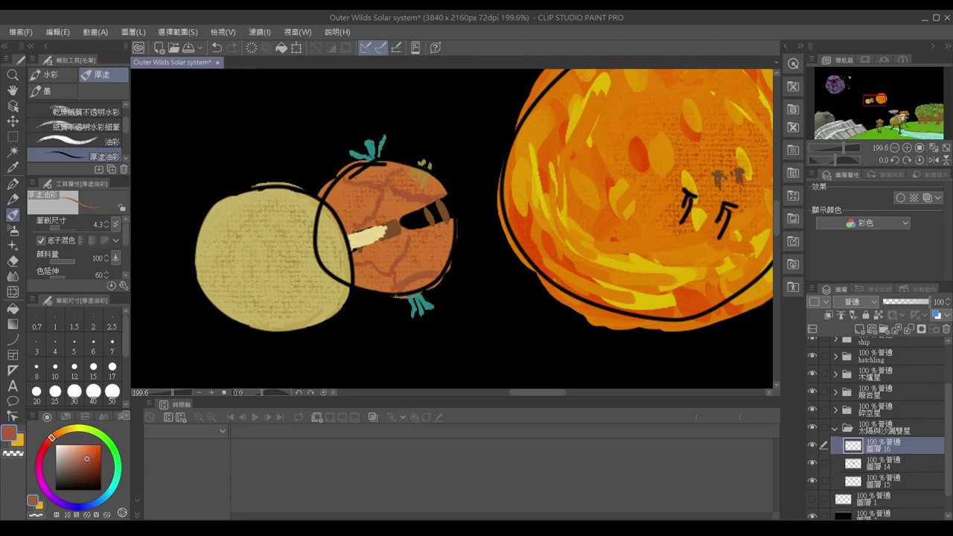
key(e)
key(alt+bracketleft)
key(alt+bracketleft)
scroll(405, 264, down, 5)
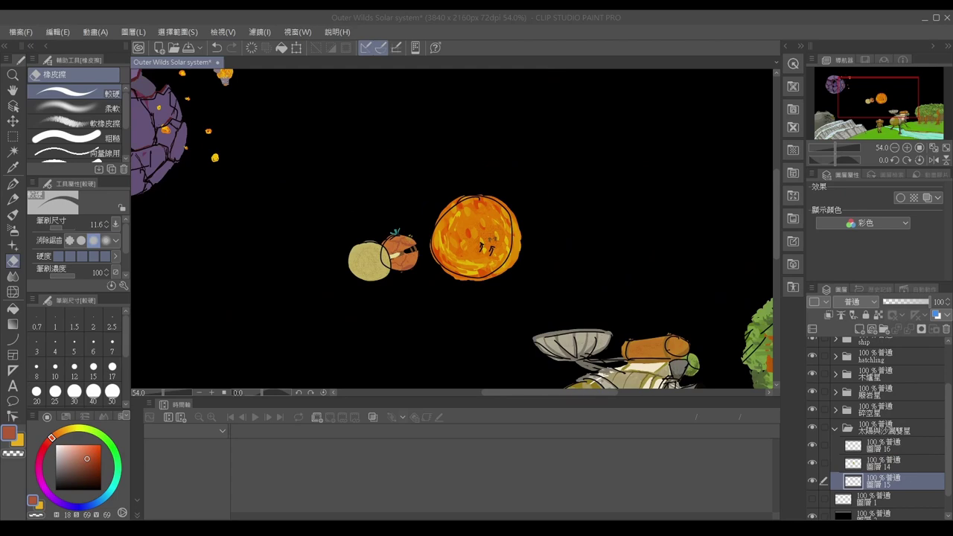
- Refine the brown station shapes on the sun using the hard eraser at size 2.9 and brown (H 31, S 71, V 47)
scroll(485, 246, up, 8)
alt+click(428, 149)
key(alt+bracketright)
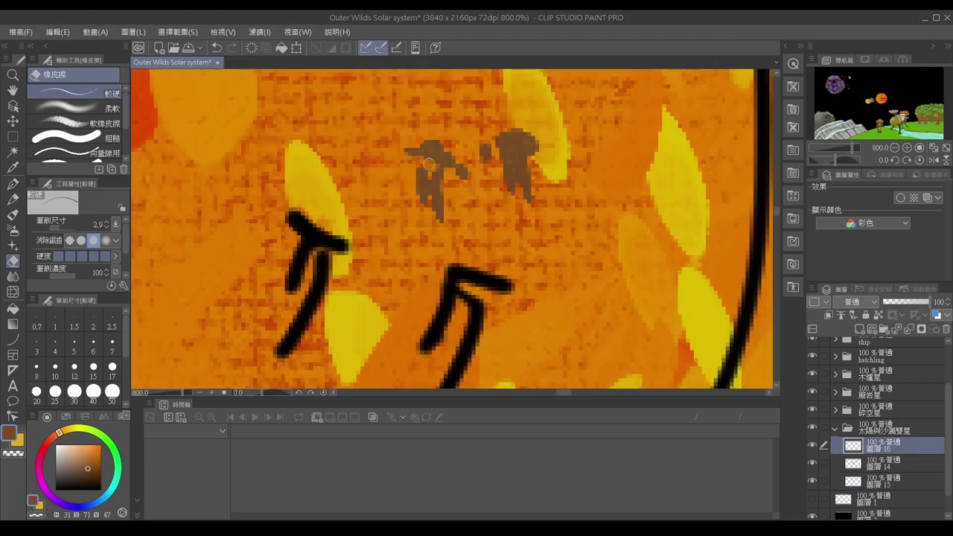
key(b)
scroll(428, 144, down, 8)
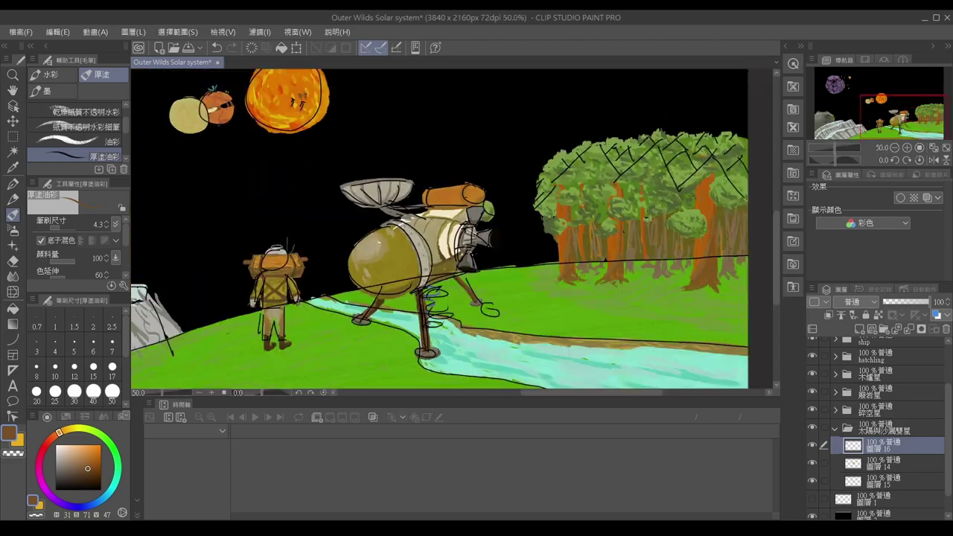
- Create the folder 深巨星 below the twins' folder with a new layer 圖層 17, and choose green (H 85, S 71, V 57)
scroll(513, 223, up, 2)
scroll(455, 233, up, 2)
scroll(456, 232, down, 5)
scroll(645, 155, up, 4)
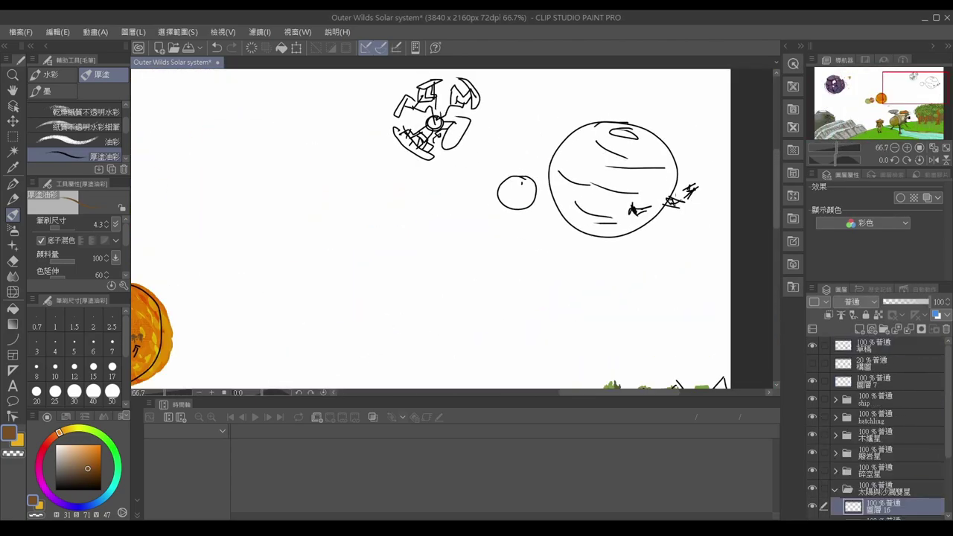
scroll(703, 155, down, 3)
scroll(703, 155, up, 5)
click(95, 432)
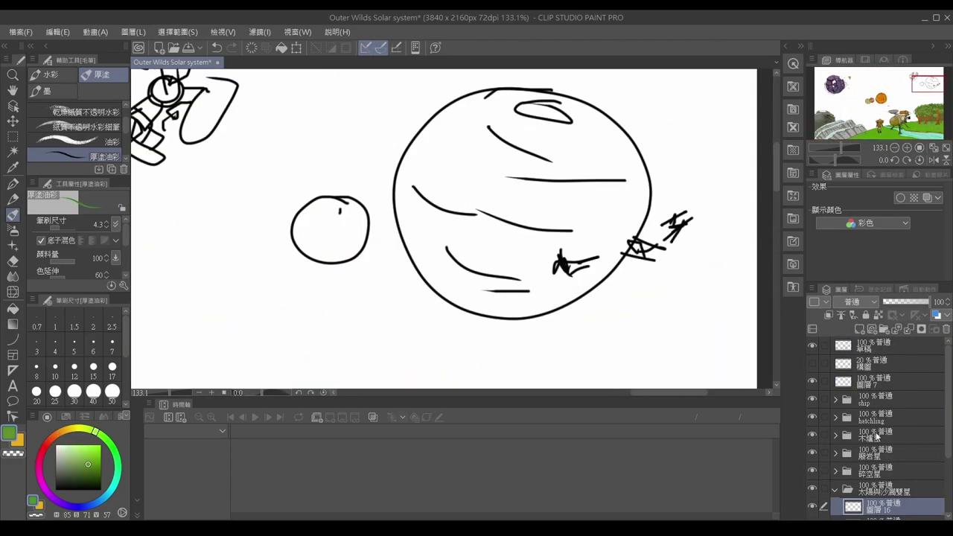
click(885, 329)
drag(878, 454, 879, 492)
key(ctrl+shift+n)
- Fill the large planet circle with green at brush size 21, and layer curved paler and more saturated green strokes at size 11.6
click(68, 227)
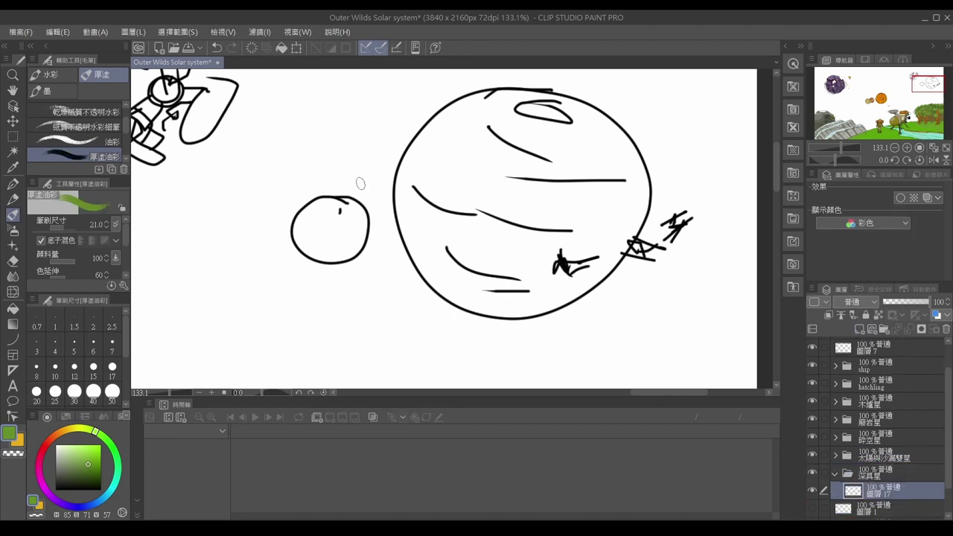
mouse_move(521, 96)
mouse_down()
mouse_move(528, 149)
mouse_move(417, 216)
mouse_move(488, 283)
mouse_move(532, 111)
mouse_move(625, 186)
mouse_move(560, 168)
mouse_move(461, 230)
mouse_move(477, 216)
mouse_up()
click(82, 463)
click(64, 224)
drag(513, 97, 544, 112)
drag(428, 175, 514, 141)
drag(547, 168, 607, 149)
drag(573, 235, 614, 231)
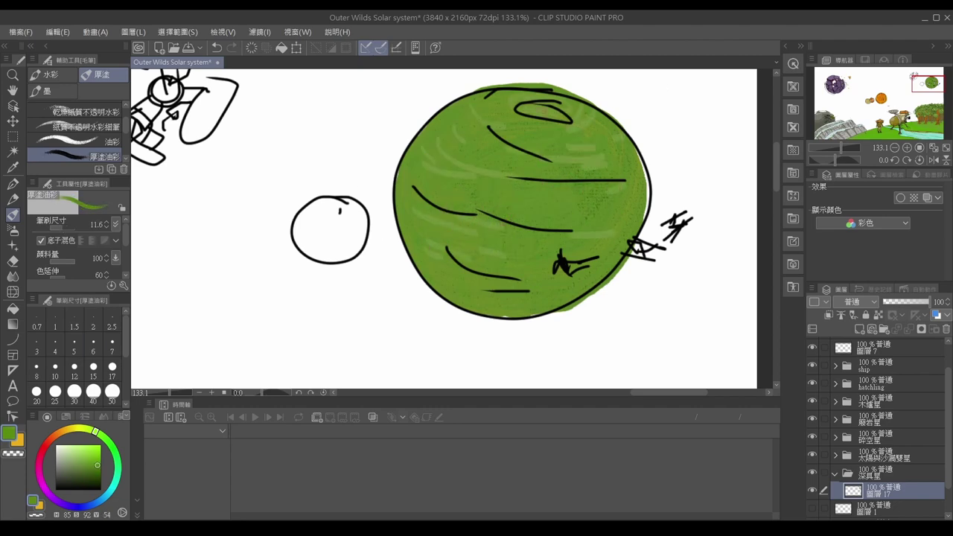
drag(503, 98, 559, 115)
- Add curved muted green (H 85, S 40, V 59) bands across the planet at brush size 11.6
click(73, 463)
drag(499, 195, 573, 194)
drag(413, 179, 480, 146)
drag(506, 127, 559, 123)
drag(447, 298, 487, 277)
drag(487, 274, 549, 263)
drag(475, 310, 547, 301)
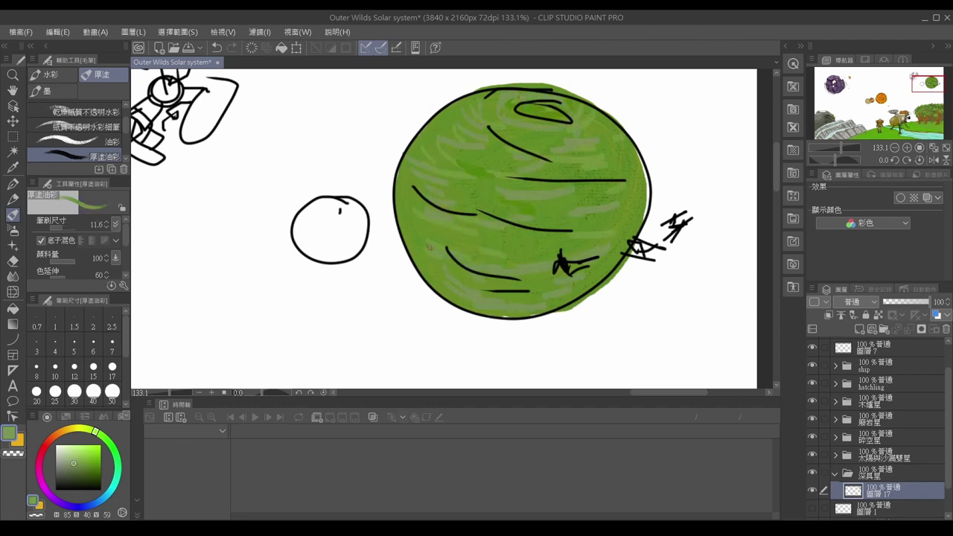
drag(509, 239, 565, 234)
- Add thin light green (H 85, S 51, V 75) highlight strokes following the planet's curvature at brush size 4.3
click(52, 224)
click(78, 455)
drag(465, 149, 499, 119)
drag(523, 152, 560, 146)
drag(489, 191, 527, 183)
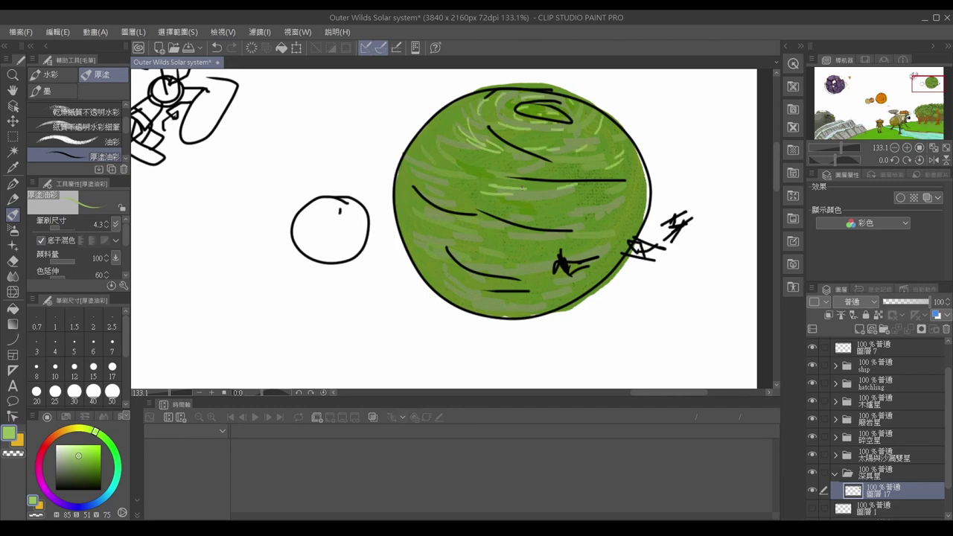
drag(458, 190, 535, 167)
mouse_move(422, 215)
mouse_down()
mouse_move(452, 201)
mouse_move(524, 225)
mouse_up()
drag(578, 260, 615, 243)
drag(430, 296, 488, 271)
- Add short fine strokes of saturated green (H 85, S 81, V 58) and pale green as texture over the planet
click(87, 452)
click(92, 464)
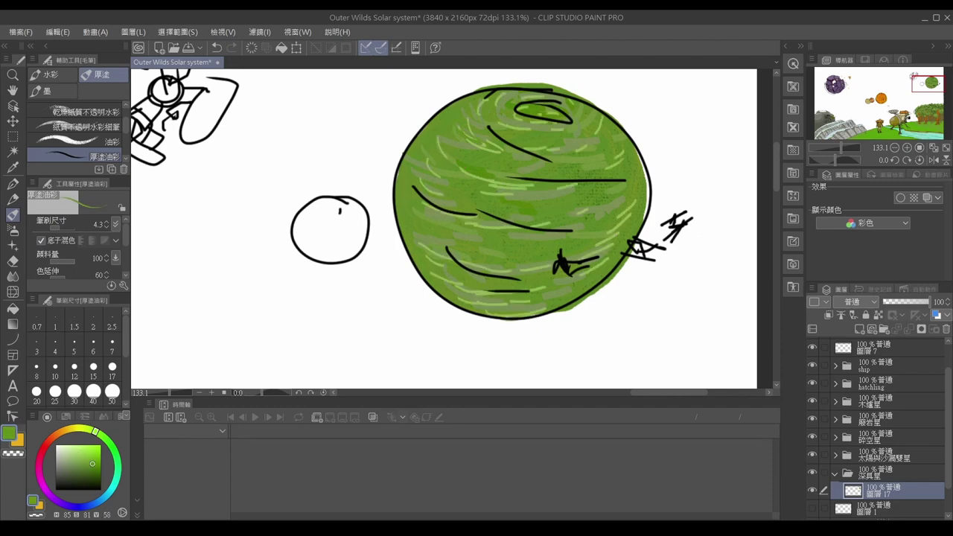
scroll(450, 199, up, 1)
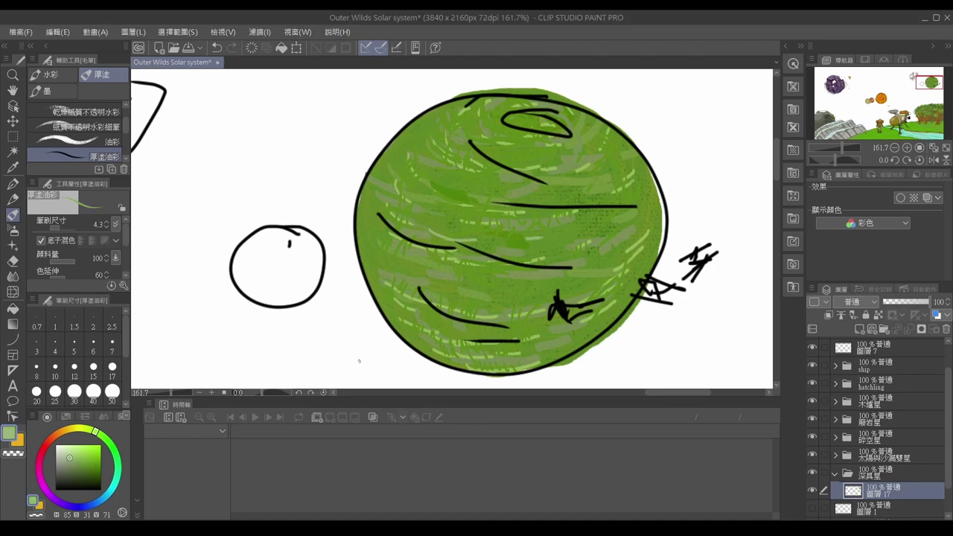
- Add layer 圖層 18 and paint three small yellow structures over the sketch marks at the green planet's lower-right edge
click(860, 328)
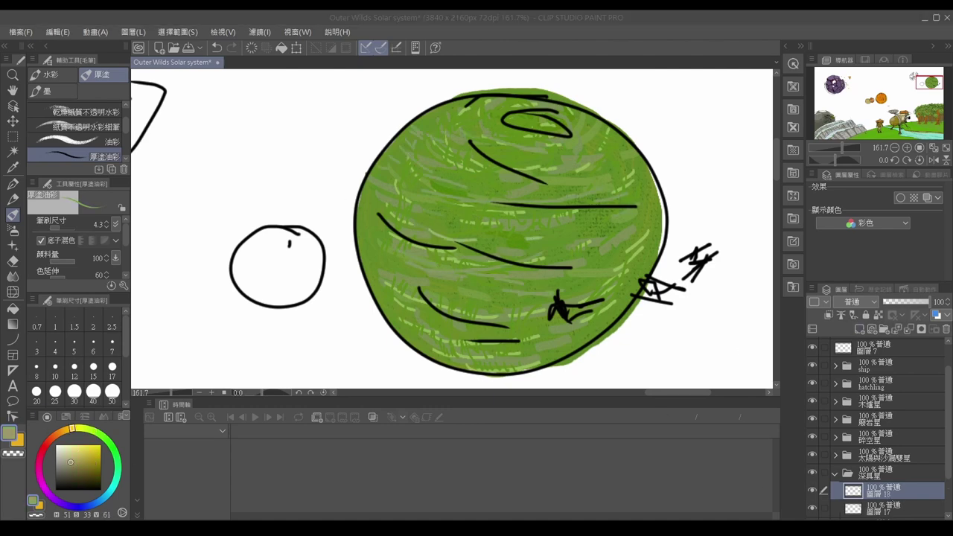
scroll(652, 265, up, 3)
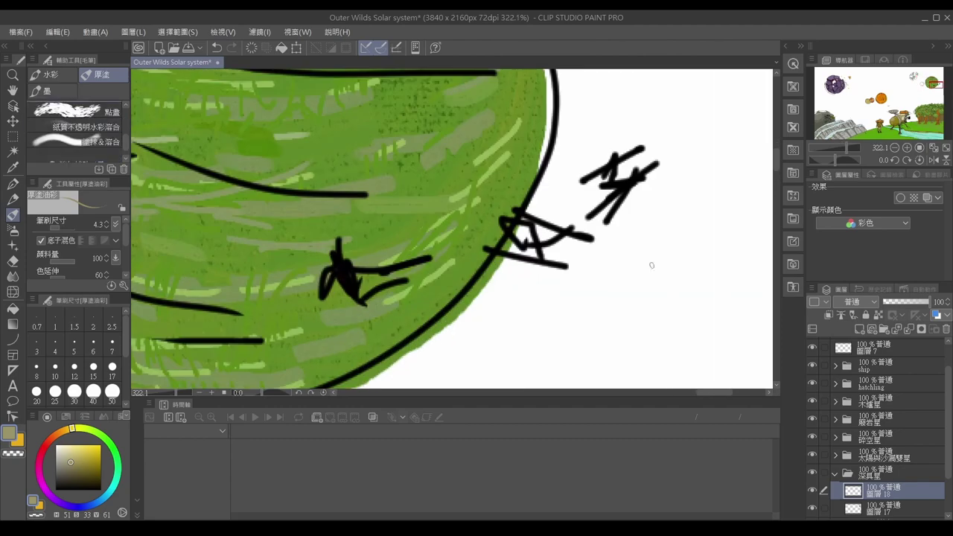
click(62, 226)
mouse_move(335, 237)
mouse_down()
mouse_move(342, 268)
mouse_move(376, 268)
mouse_up()
drag(469, 221, 513, 268)
mouse_move(588, 216)
mouse_down()
mouse_move(640, 161)
mouse_move(622, 175)
mouse_up()
- Fill the small moon circle beside the green planet with grey (H 177, S 11, V 60)
scroll(521, 223, down, 3)
scroll(218, 228, up, 4)
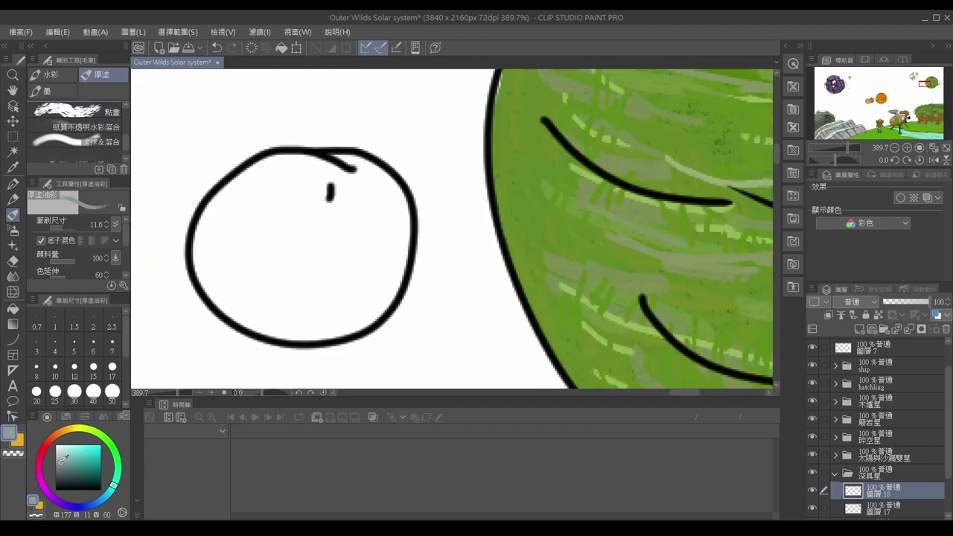
click(64, 226)
mouse_move(224, 194)
mouse_down()
mouse_move(351, 298)
mouse_move(366, 217)
mouse_up()
mouse_move(327, 160)
mouse_down()
mouse_move(245, 172)
mouse_move(329, 285)
mouse_up()
mouse_move(228, 223)
mouse_down()
mouse_move(266, 233)
mouse_move(276, 252)
mouse_up()
key(ctrl+z)
key(ctrl+z)
- Texture the moon with fine grey and brownish surface strokes at brush size 3.5
alt+click(315, 239)
drag(269, 306, 320, 303)
drag(251, 245, 320, 227)
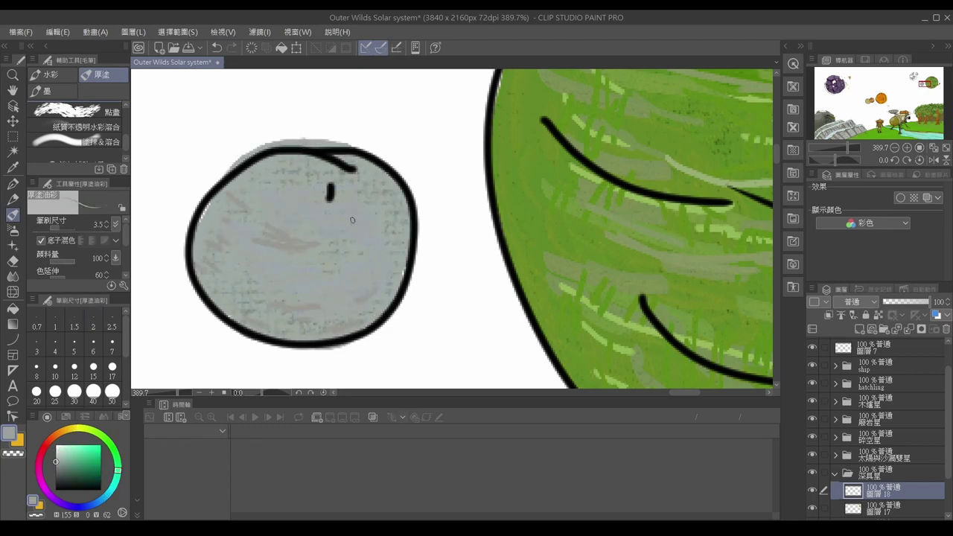
drag(277, 165, 318, 160)
drag(228, 268, 273, 276)
scroll(272, 275, down, 2)
alt+click(273, 275)
scroll(372, 246, down, 8)
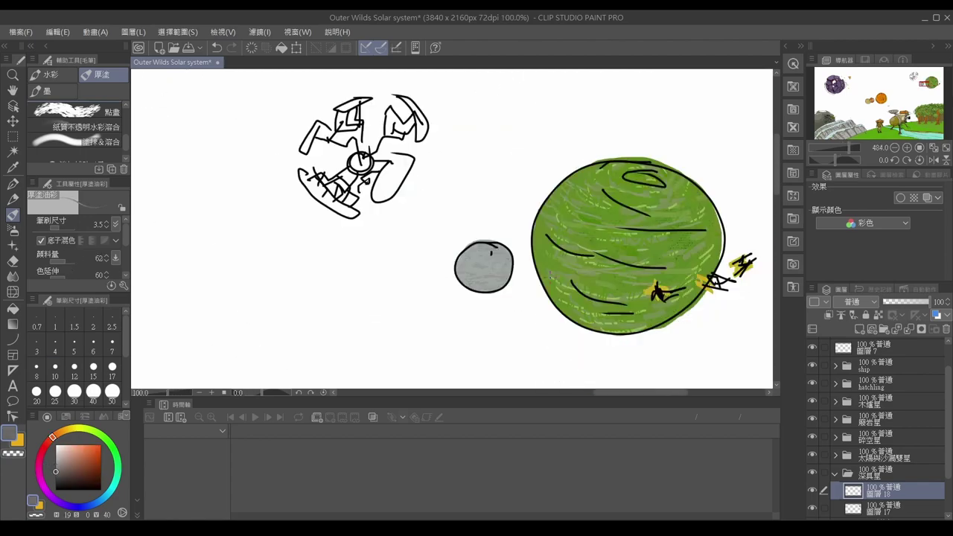
- Create the folders 闖入者 and 黑棘星 and add layer 圖層 19 inside 闖入者
scroll(559, 242, up, 3)
scroll(515, 240, down, 2)
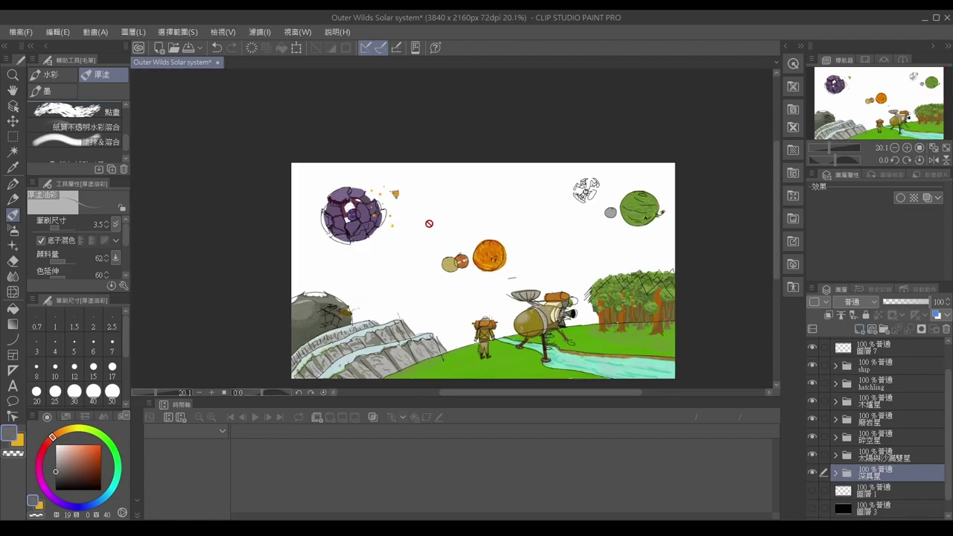
scroll(548, 224, up, 5)
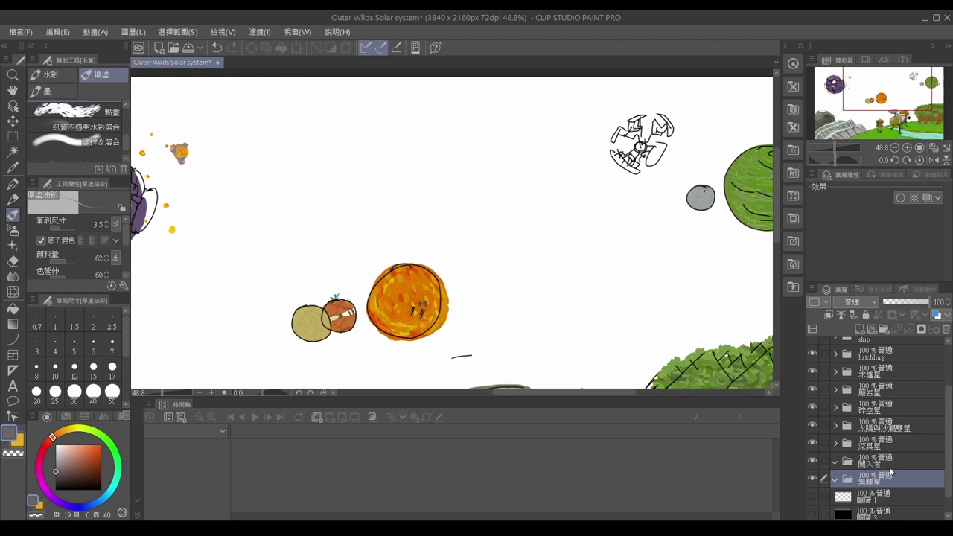
click(890, 472)
scroll(513, 258, up, 2)
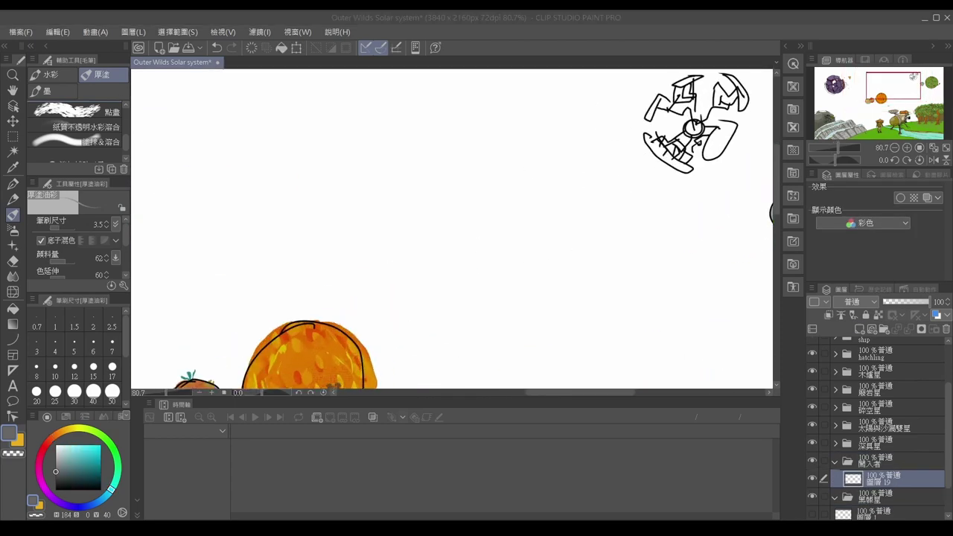
- Paint a round grey comet body in the sky above the sun and cover its right side with teal ice (H 184, S 32, V 76)
scroll(494, 236, up, 3)
drag(451, 228, 484, 223)
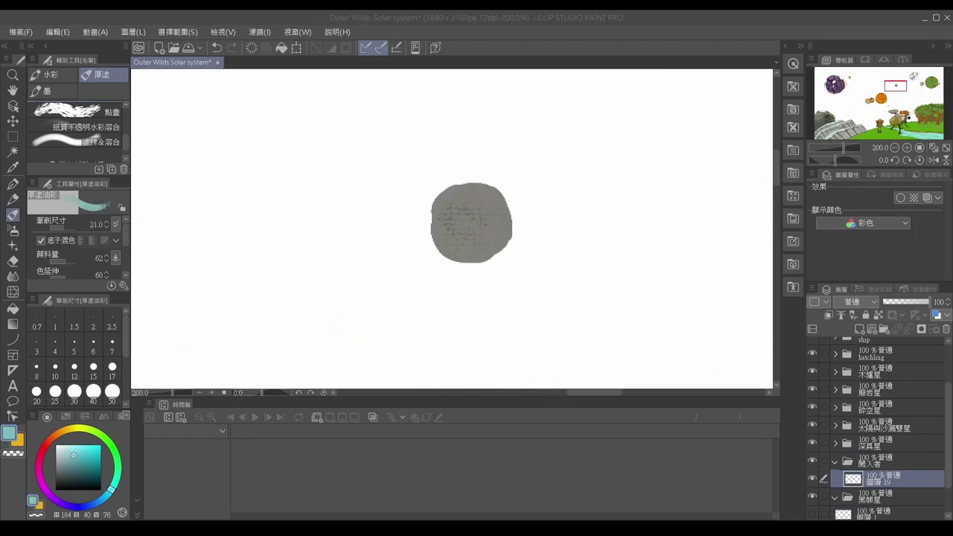
click(62, 227)
mouse_move(476, 182)
mouse_down()
mouse_move(466, 190)
mouse_move(495, 223)
mouse_move(489, 239)
mouse_up()
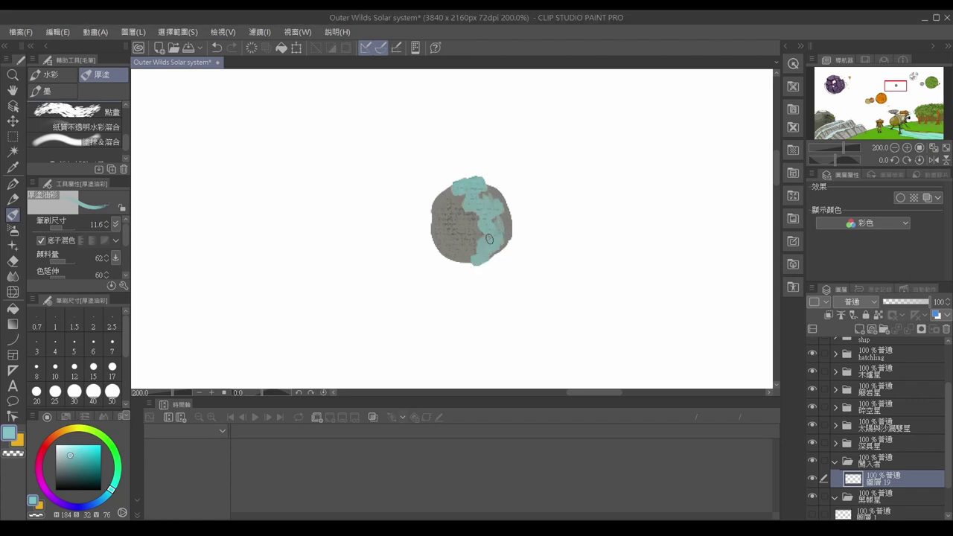
- Paint short teal tail streaks extending to the right from the comet body
drag(484, 188, 534, 179)
mouse_move(490, 209)
mouse_down()
mouse_move(538, 233)
mouse_move(533, 250)
mouse_move(533, 190)
mouse_up()
key(ctrl+z)
key(ctrl+z)
key(ctrl+y)
key(ctrl+y)
click(64, 469)
- Paint a long turquoise (H 184, S 79, V 87) comet tail rising to the right, ending in thin streaks at size 3.5
click(91, 450)
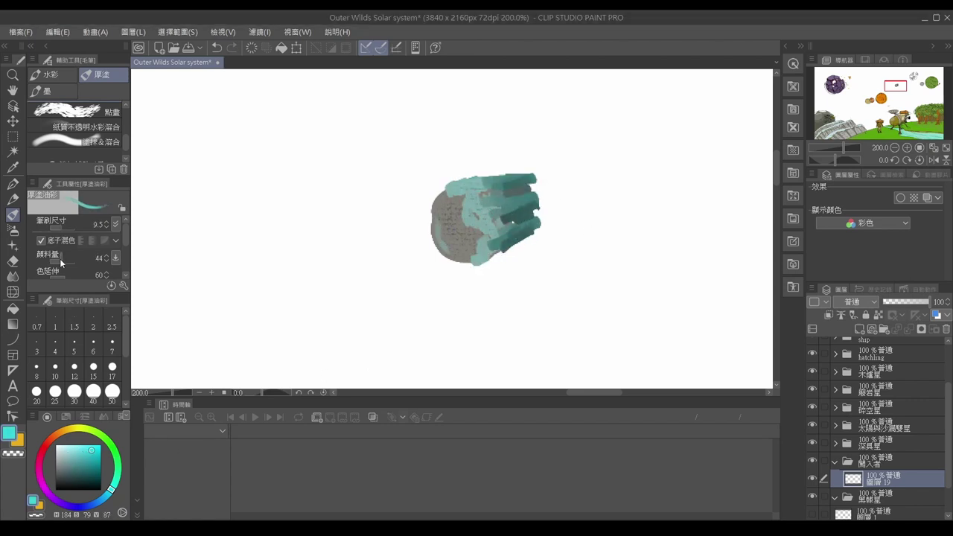
scroll(243, 312, down, 3)
click(66, 233)
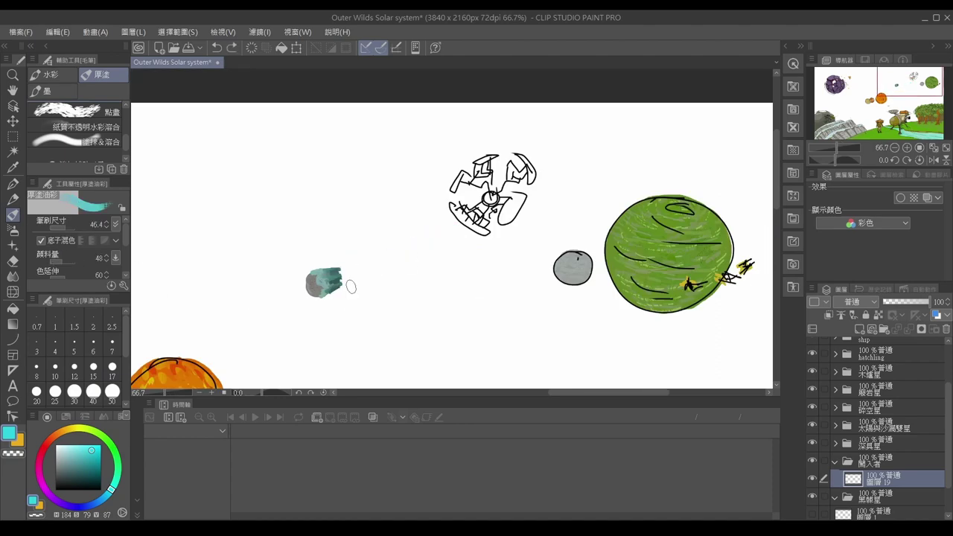
drag(327, 284, 395, 255)
key(bracketleft)
key(bracketleft)
key(bracketleft)
drag(326, 288, 428, 243)
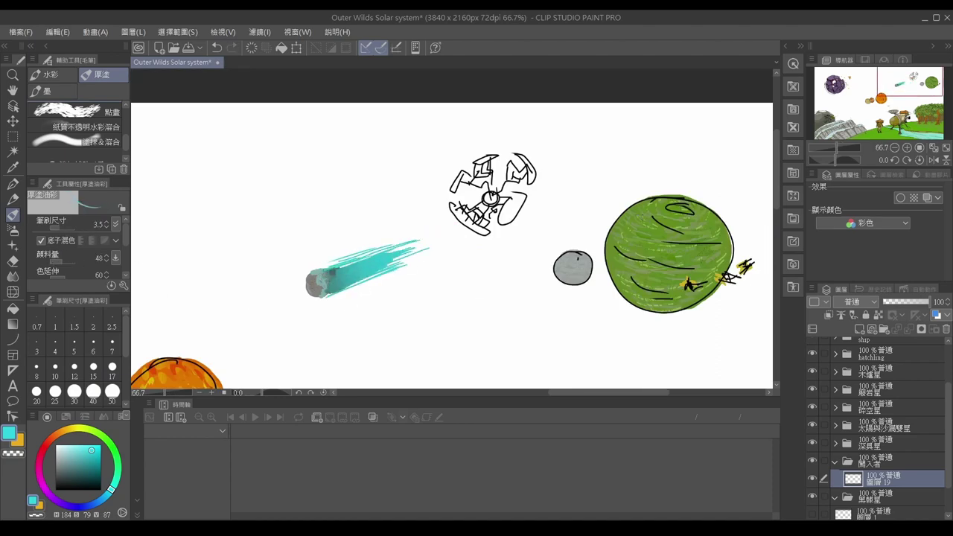
- Paint the shattered planet sketch's core and branching arms in dark brown (H 40, S 55, V 37) on 圖層 20
scroll(445, 274, down, 1)
scroll(445, 274, up, 4)
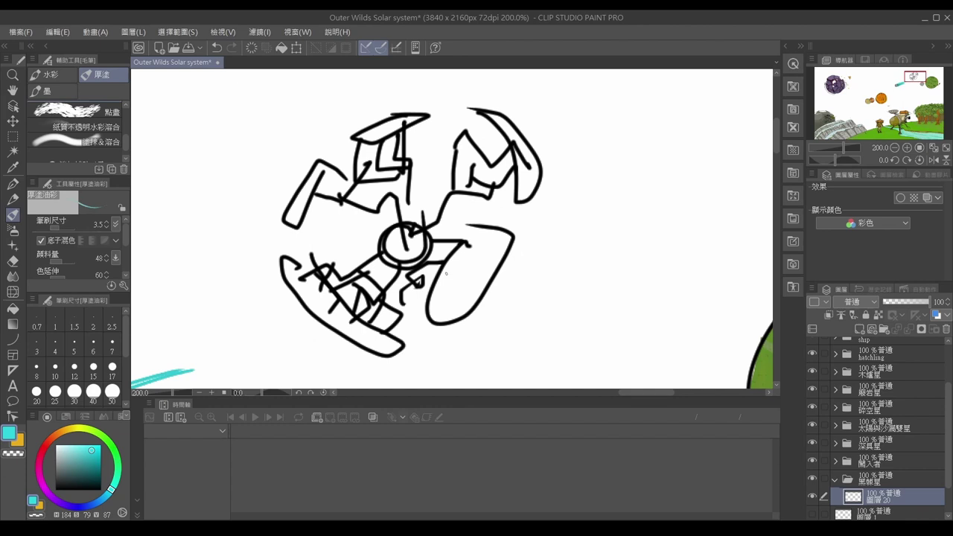
mouse_move(402, 215)
mouse_down()
mouse_move(390, 228)
mouse_move(406, 246)
mouse_move(403, 171)
mouse_move(314, 204)
mouse_move(376, 270)
mouse_move(366, 318)
mouse_up()
mouse_move(372, 274)
mouse_down()
mouse_move(456, 245)
mouse_move(455, 141)
mouse_up()
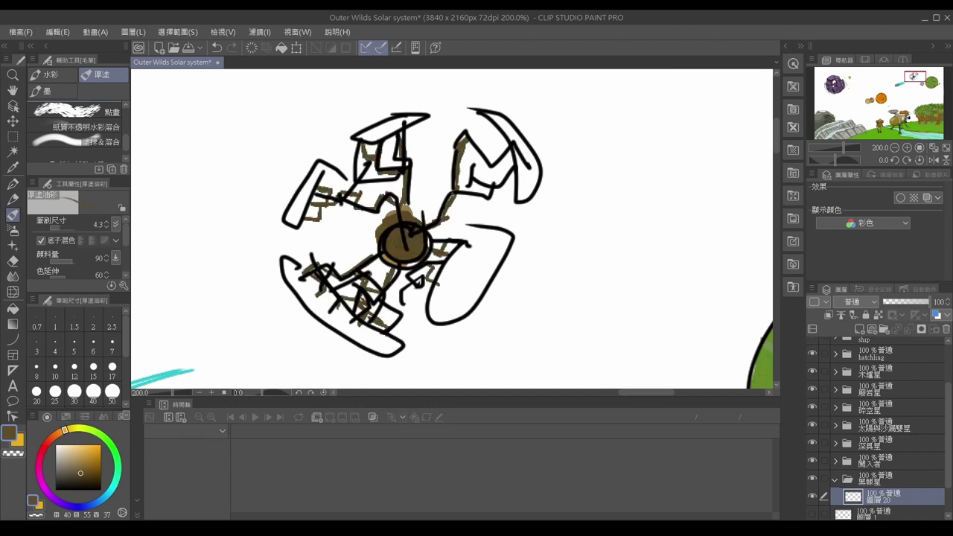
drag(451, 202, 497, 170)
- Paint the outer shell fragments around the brown core in blue-grey (H 186, S 36, V 53) at brush size 17.2
click(72, 465)
drag(354, 137, 413, 108)
drag(317, 160, 291, 220)
mouse_move(287, 265)
mouse_down()
mouse_move(346, 335)
mouse_move(399, 354)
mouse_up()
drag(469, 246, 436, 309)
mouse_move(529, 160)
mouse_down()
mouse_move(501, 119)
mouse_move(532, 189)
mouse_up()
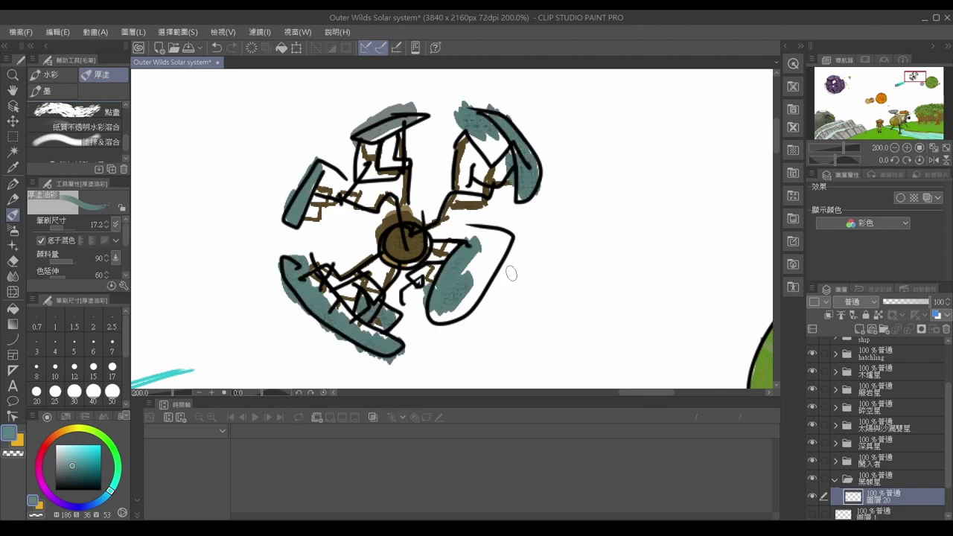
drag(510, 268, 473, 294)
- Highlight the brown core with tan (H 42, S 30, V 64) and collapse the 黑棘星 folder
scroll(473, 294, up, 1)
alt+click(400, 245)
scroll(447, 246, down, 5)
click(844, 480)
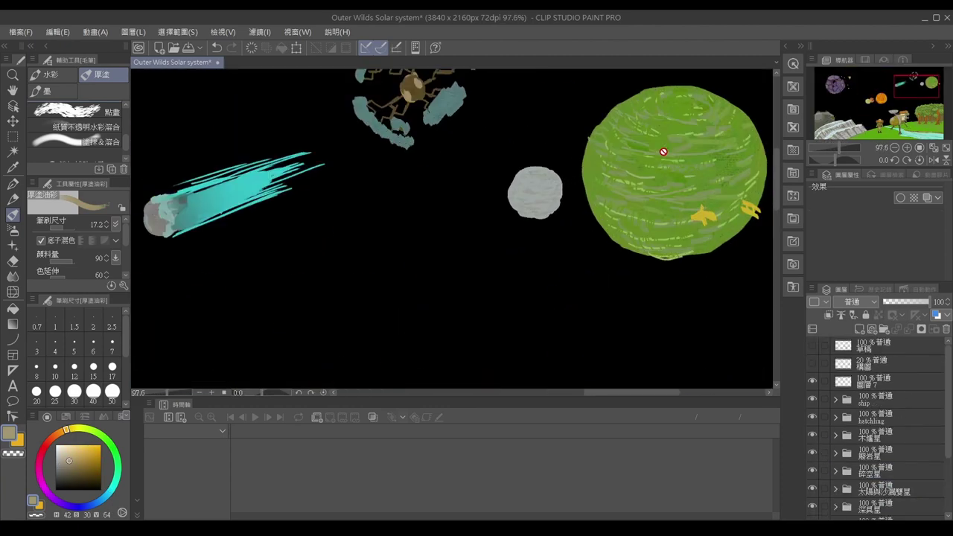